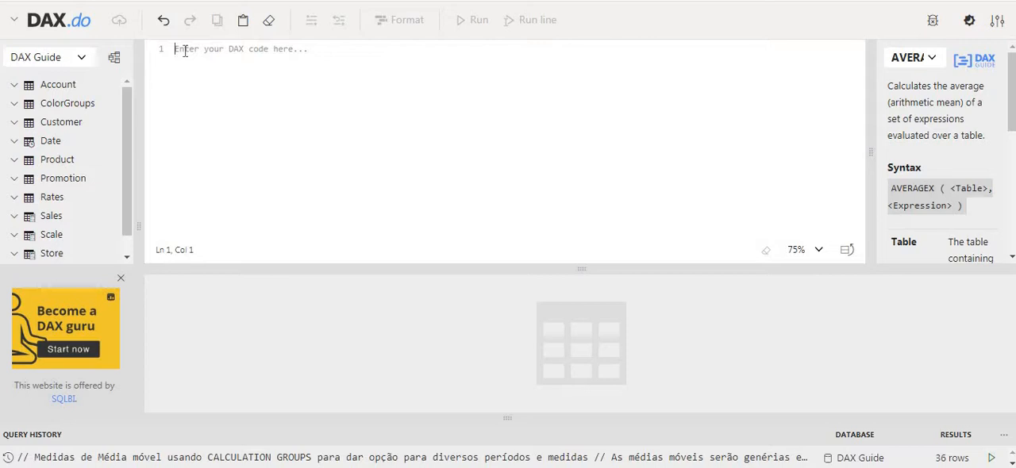
Step: Start a DEFINE block that declares the measure Sales[SalesMedia]
text(DE)
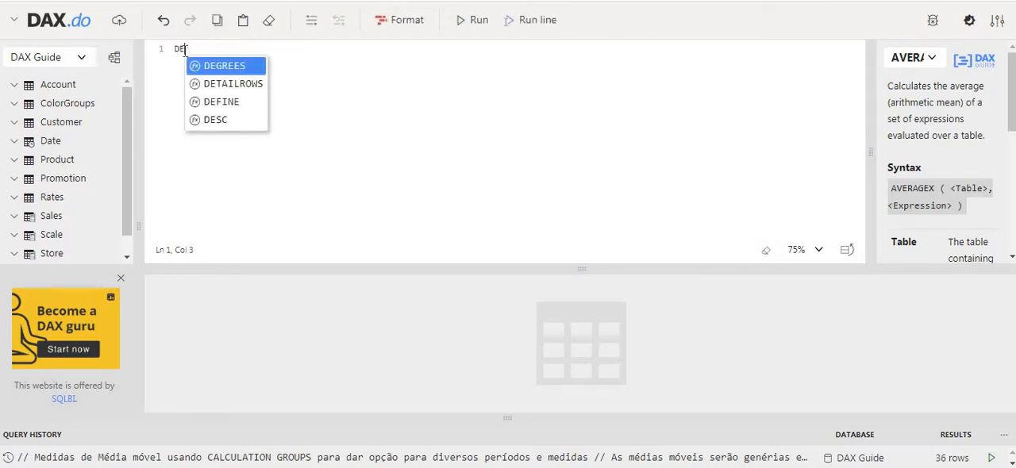
text(FINE)
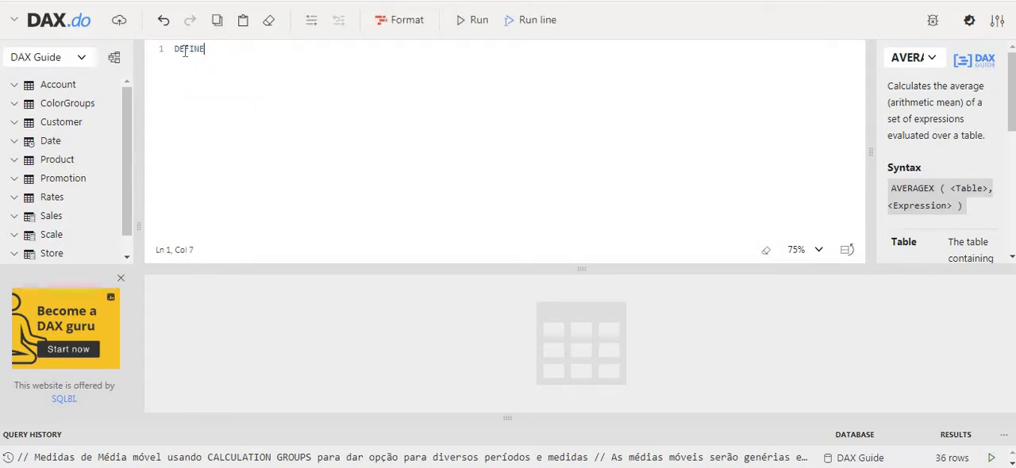
key(Return)
text(MEASURE)
key(Return)
text(Sales[)
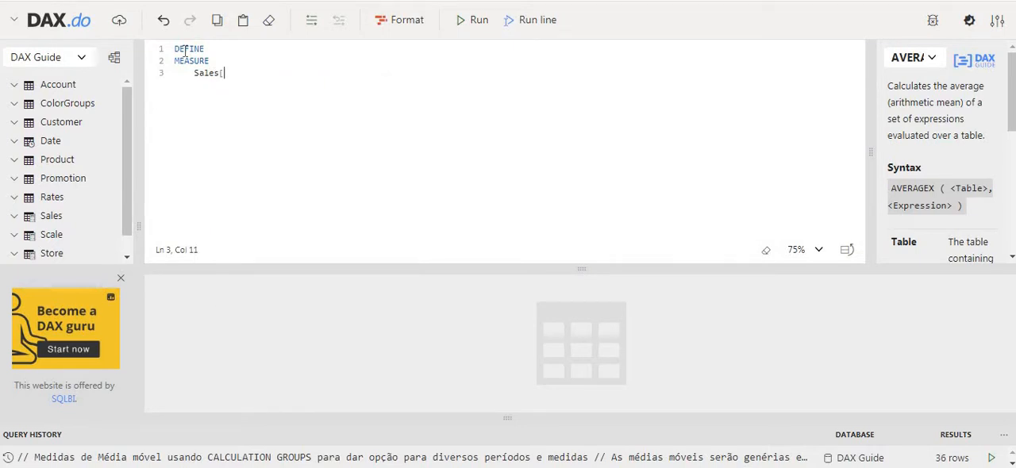
text(SalesMedia] =)
key(Return)
Step: Open an AVERAGEX function as the expression of the SalesMedia measure
text(AVE)
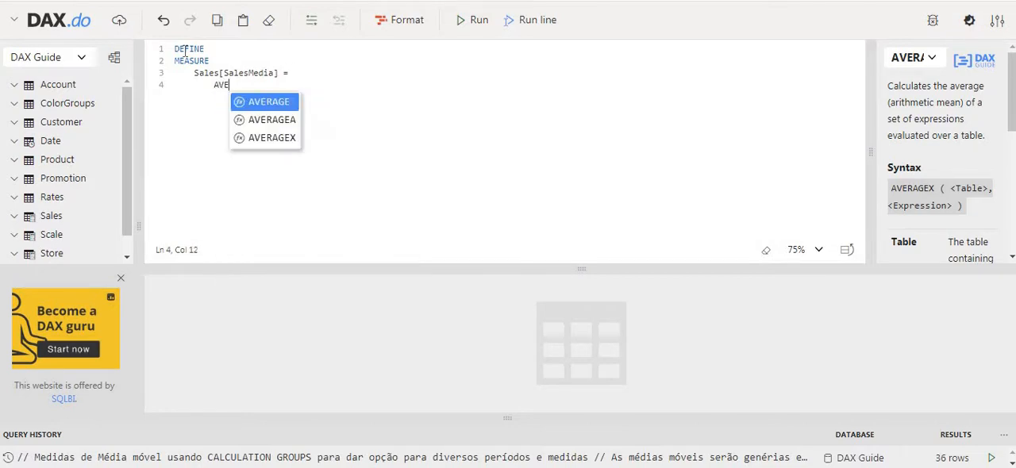
key(Down)
key(Down)
key(Tab)
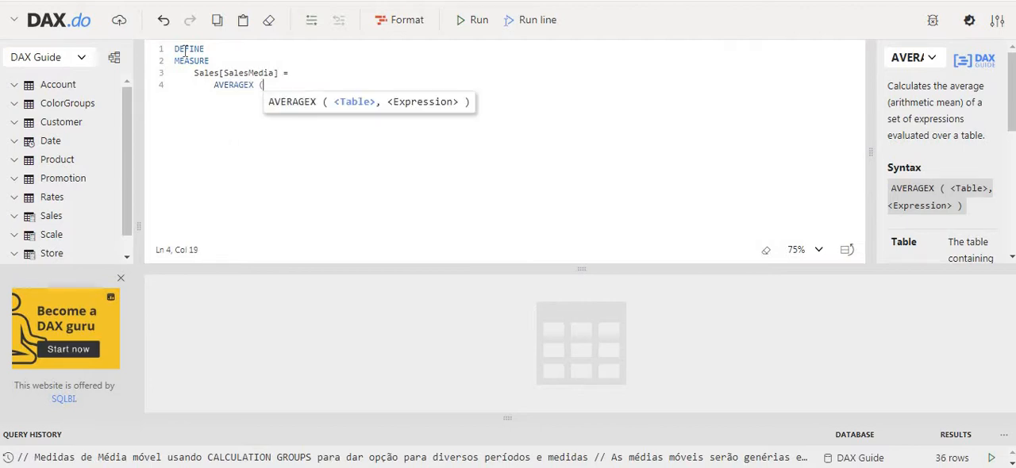
key(Escape)
key(Return)
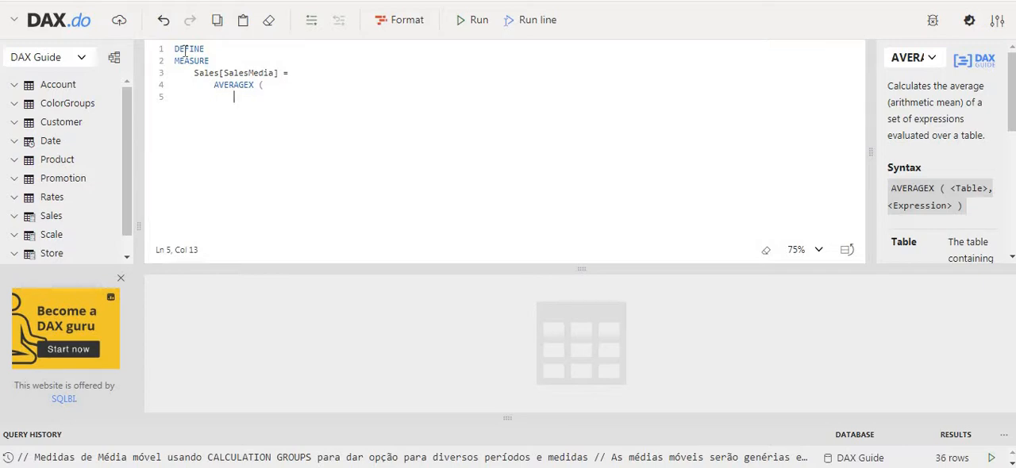
Step: Open a VALUES function on a new line as the table argument of AVERAGEX
text(VELU)
key(BackSpace)
key(BackSpace)
text(LU)
key(BackSpace)
key(BackSpace)
key(BackSpace)
text(ALUE)
key(BackSpace)
key(BackSpace)
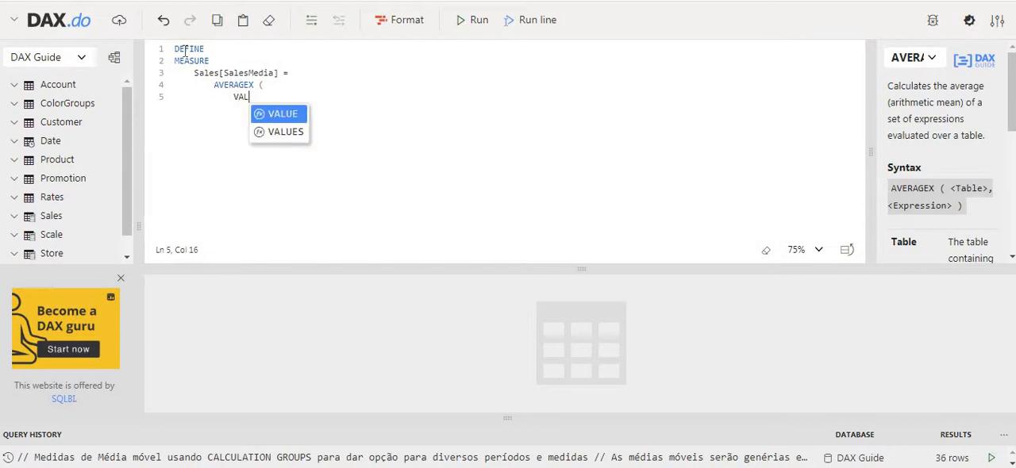
key(Down)
key(Return)
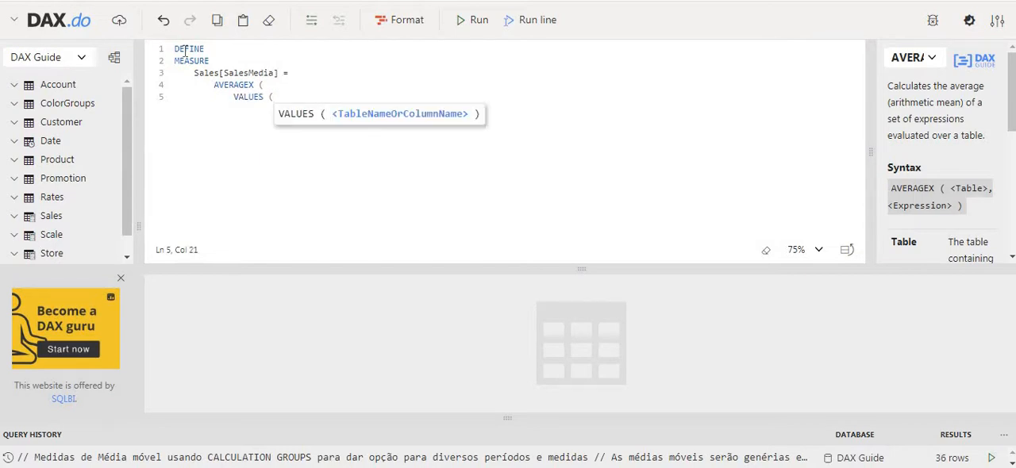
Step: Pass 'Date'[Calendar Year Month Number] to VALUES and close that argument with a comma
text(Date)
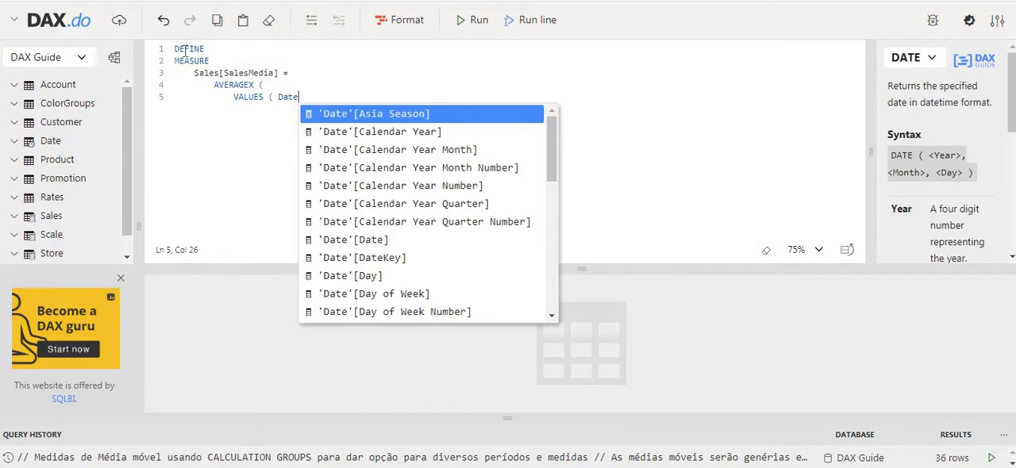
key(Down)
key(Down)
key(Down)
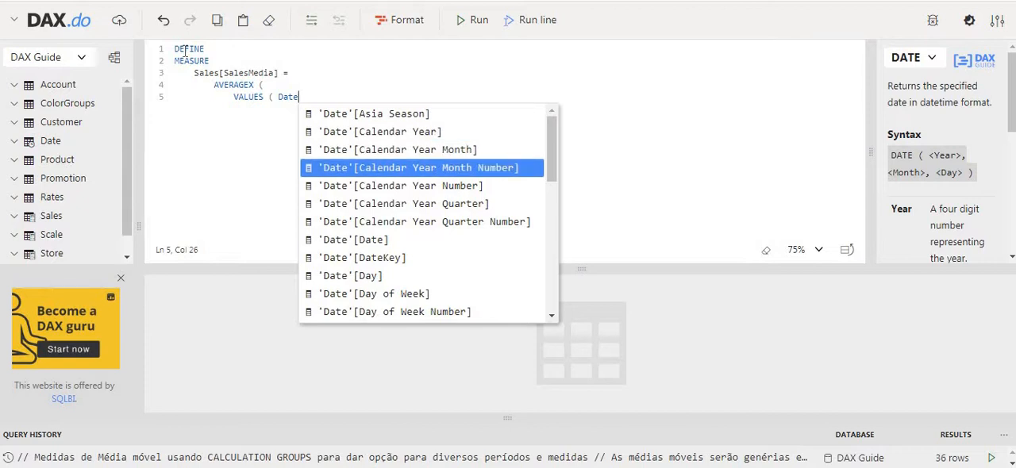
key(Return)
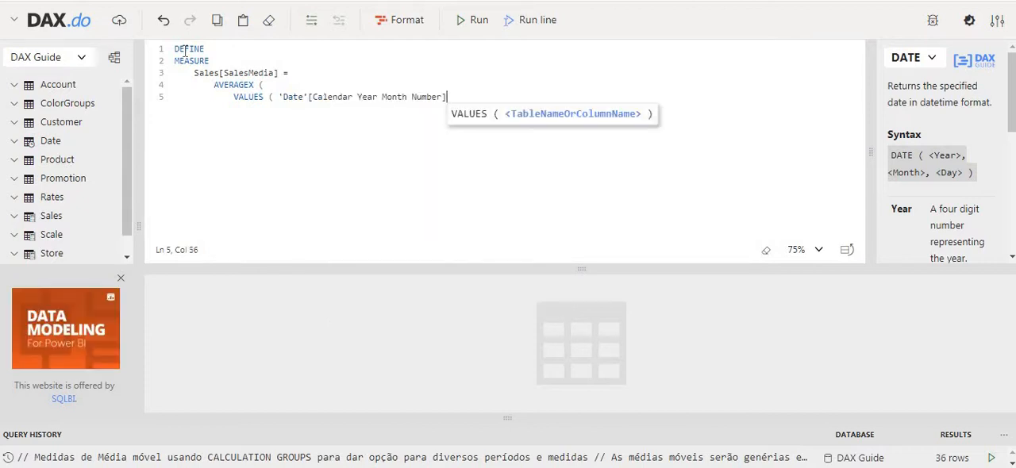
text())
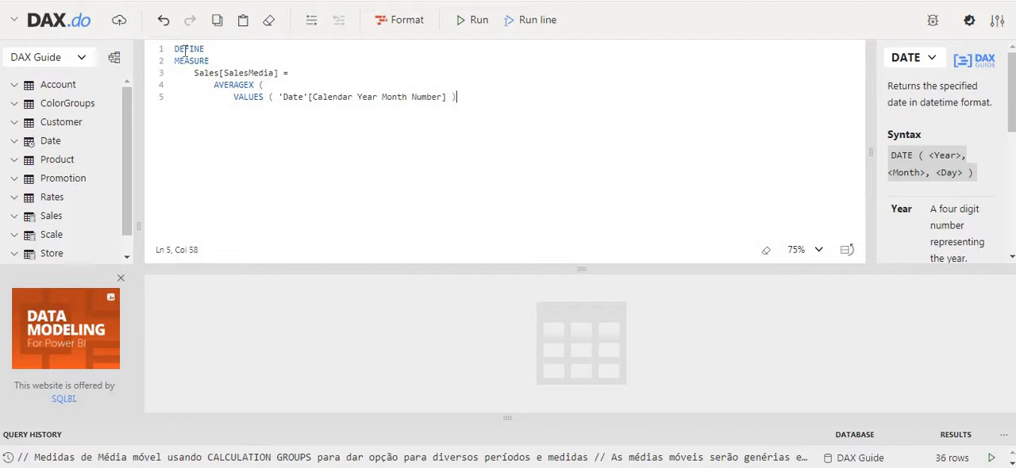
text(,)
key(Return)
Step: Add [Sales Amount] as the AVERAGEX expression and close the function on its own line
text([Sales A)
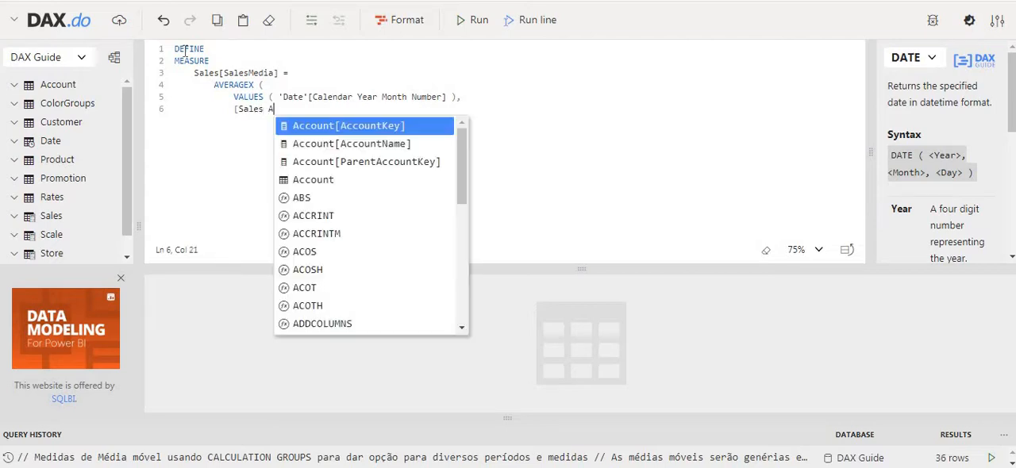
text(mount)
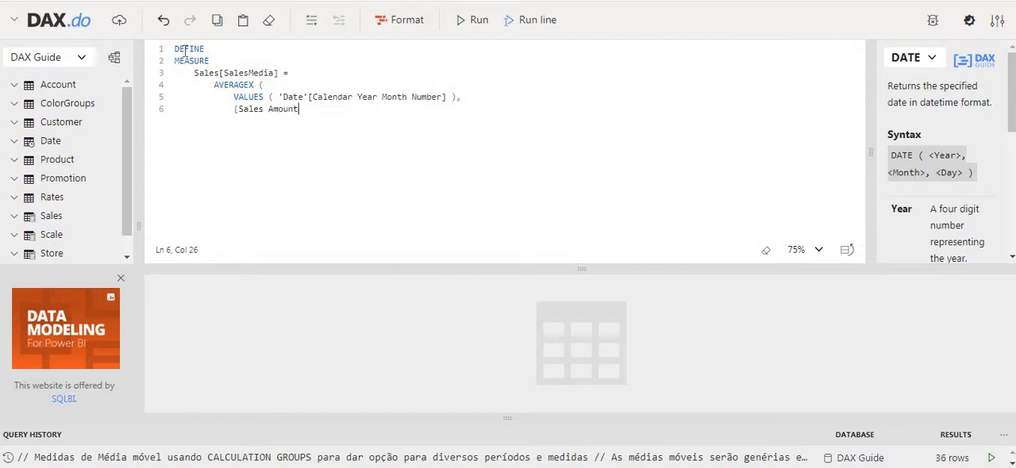
text(])
key(Return)
text())
key(BackSpace)
key(BackSpace)
key(BackSpace)
key(BackSpace)
Step: Add an unindented EVALUATE statement below the measure, separated by a blank line
key(Return)
key(Return)
key(BackSpace)
key(BackSpace)
key(BackSpace)
key(BackSpace)
key(BackSpace)
key(BackSpace)
key(BackSpace)
key(BackSpace)
key(BackSpace)
key(BackSpace)
key(BackSpace)
key(BackSpace)
key(BackSpace)
key(BackSpace)
key(BackSpace)
key(BackSpace)
key(BackSpace)
key(BackSpace)
key(Return)
key(BackSpace)
key(BackSpace)
key(BackSpace)
key(BackSpace)
key(BackSpace)
key(BackSpace)
key(BackSpace)
key(BackSpace)
text(eva)
key(Tab)
Step: Open an indented SUMMARIZECOLUMNS function under EVALUATE
key(Tab)
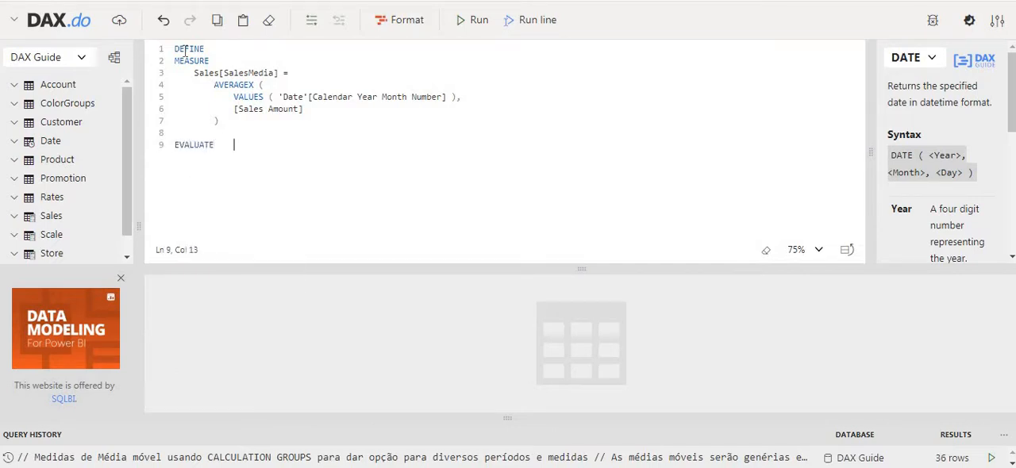
key(Return)
key(Tab)
text(SUM)
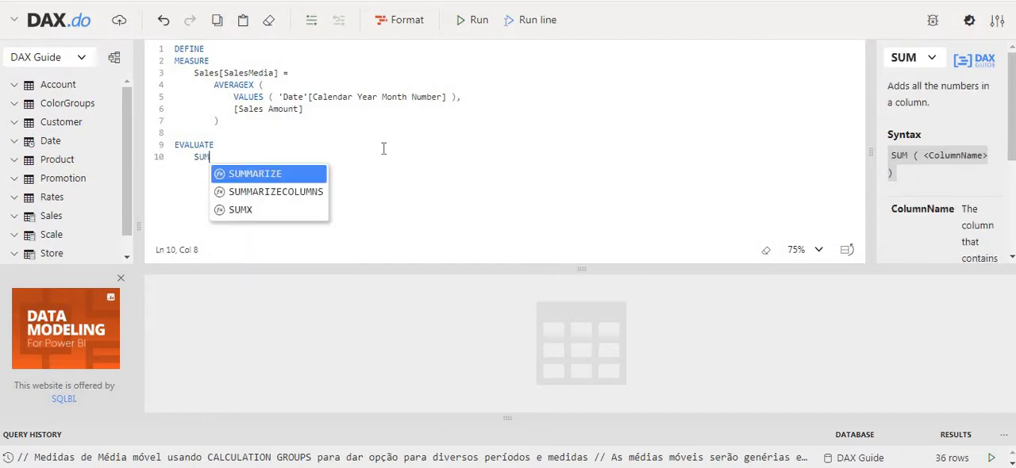
key(Down)
key(Tab)
key(Return)
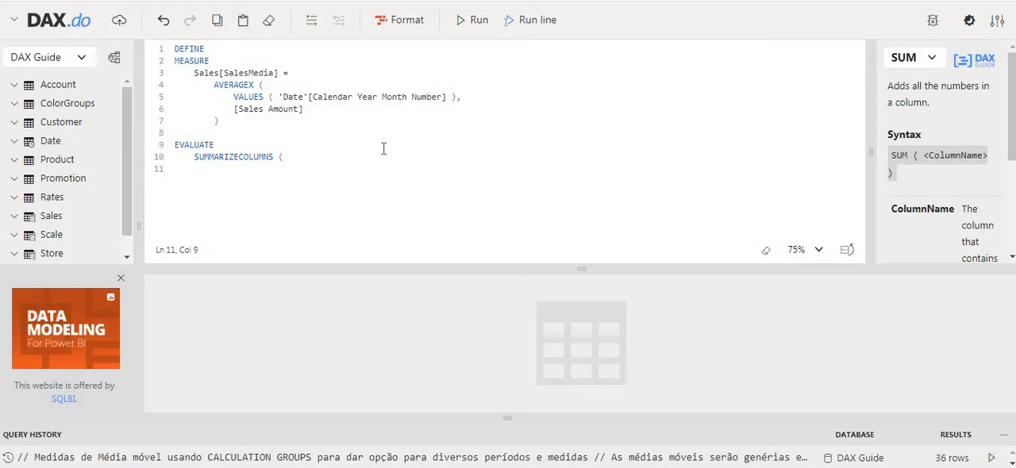
Step: Add 'Date'[Calendar Year] as the first grouping column of SUMMARIZECOLUMNS
text(Date)
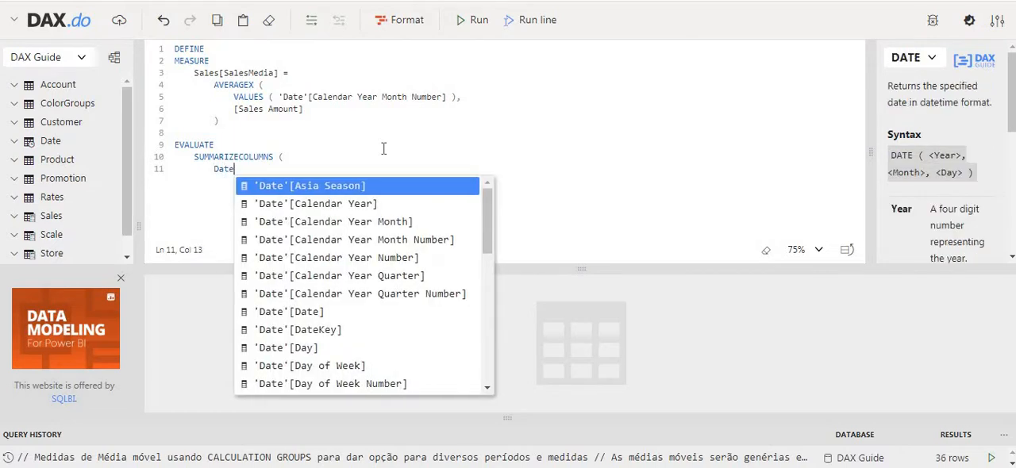
key(Down)
key(Down)
key(Down)
key(Up)
key(Up)
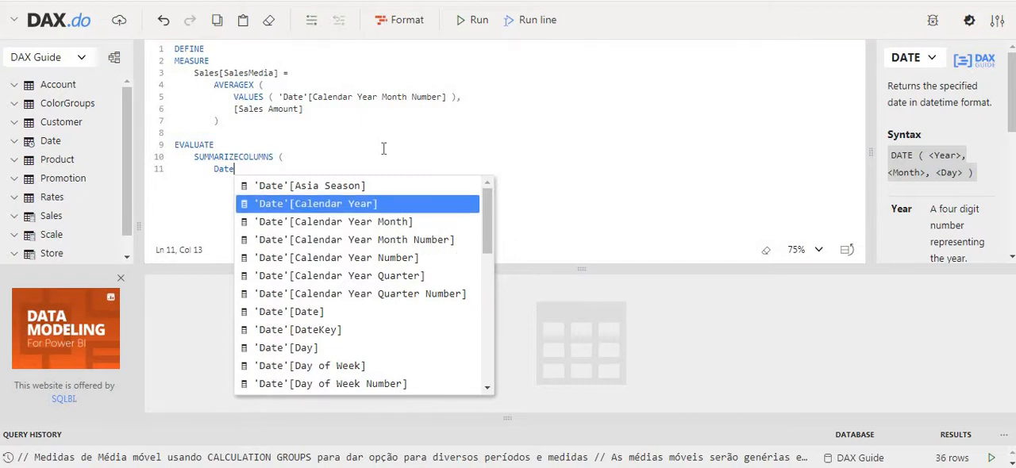
key(Return)
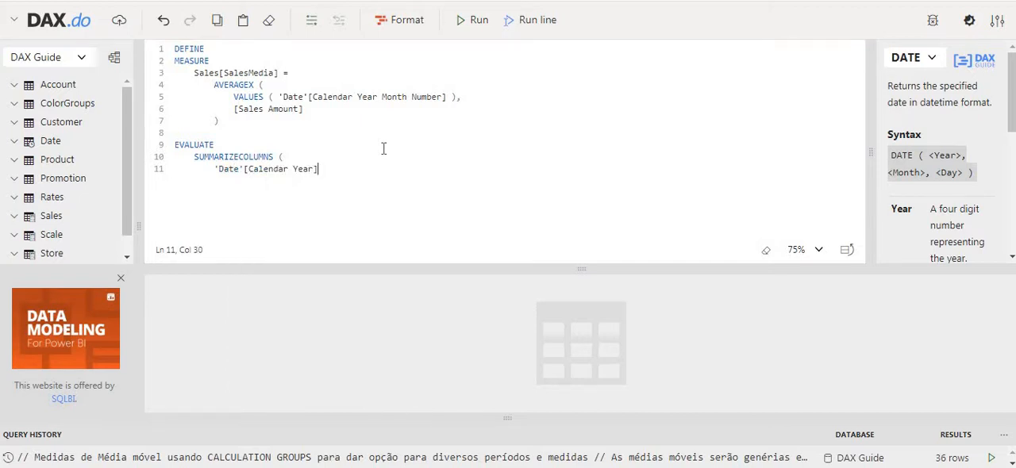
text(,)
key(Return)
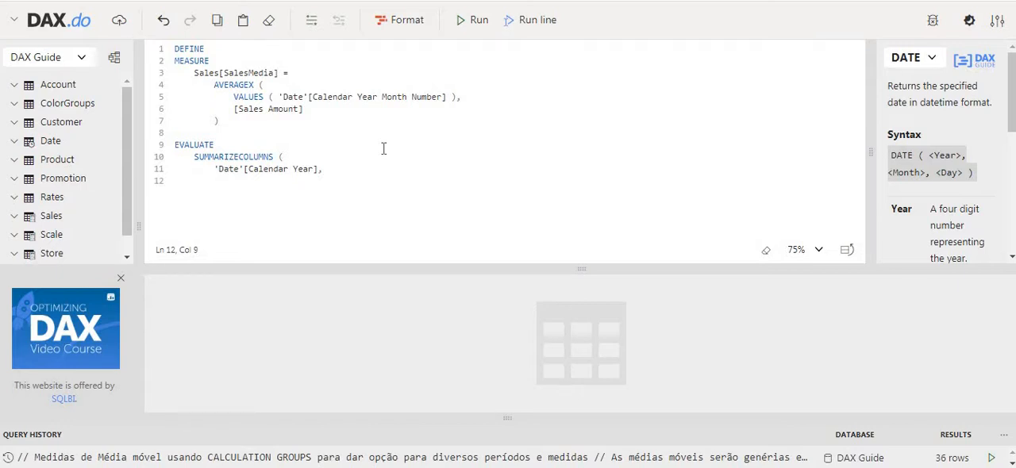
Step: Add 'Date'[Calendar Year Month Number] as the second grouping column of SUMMARIZECOLUMNS
text(Date)
key(Down)
key(Down)
key(Down)
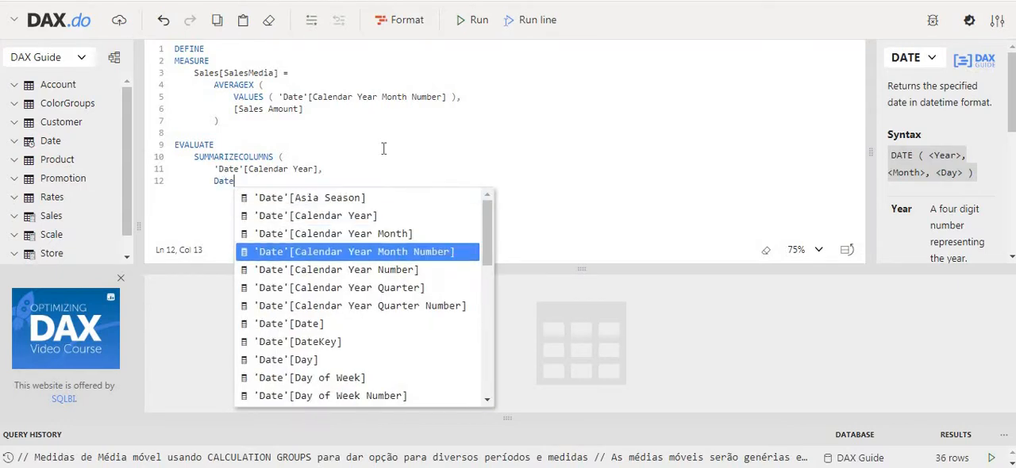
key(Return)
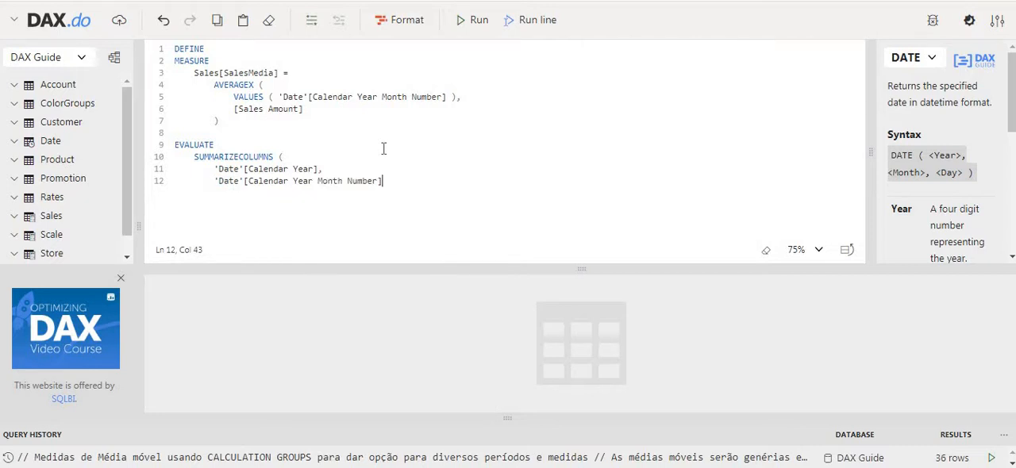
text(,)
key(Return)
text("@Sales", [S)
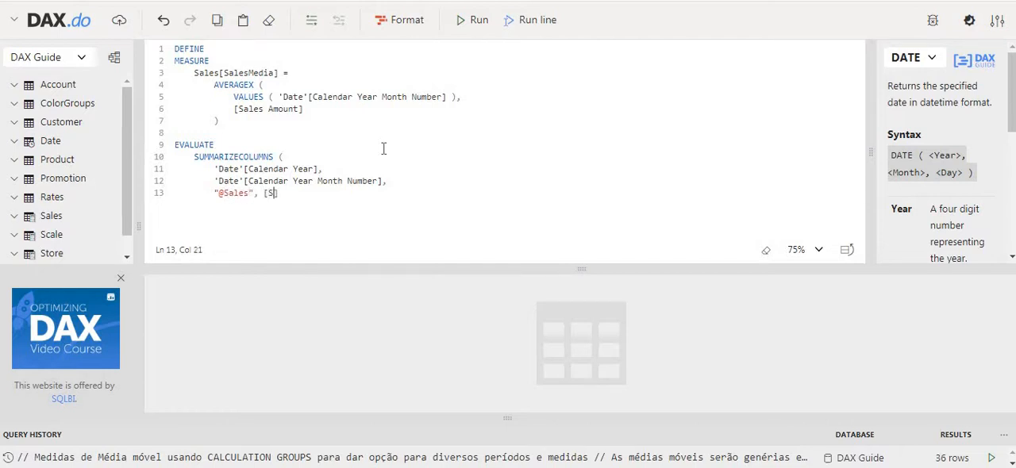
text(ales Amout)
key(BackSpace)
text(nt],)
key(Return)
text(")
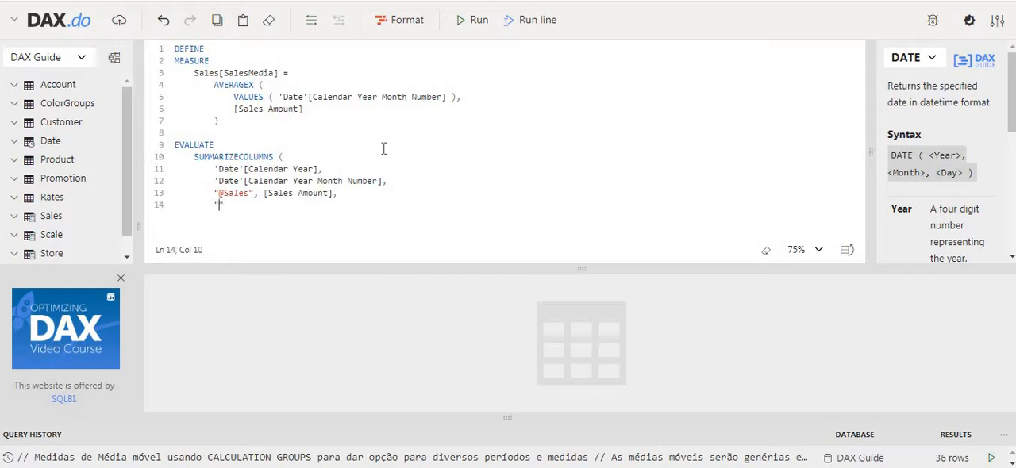
text(@Sales)
text(Mensa)
text(l)
key(Left)
key(Left)
key(Left)
key(Left)
key(Left)
text(Media)
key(ctrl+shift+Right)
key(Delete)
text([])
drag(195, 73, 278, 71)
key(ctrl+c)
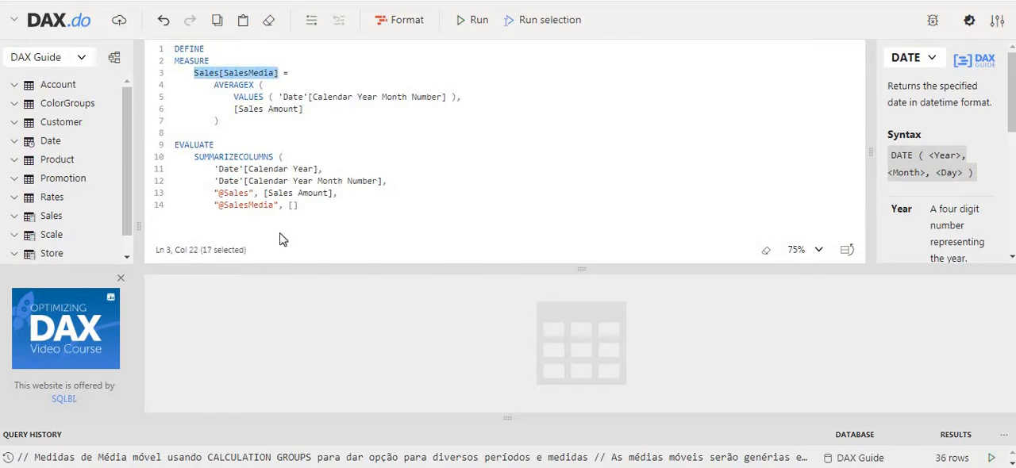
drag(293, 205, 304, 206)
key(BackSpace)
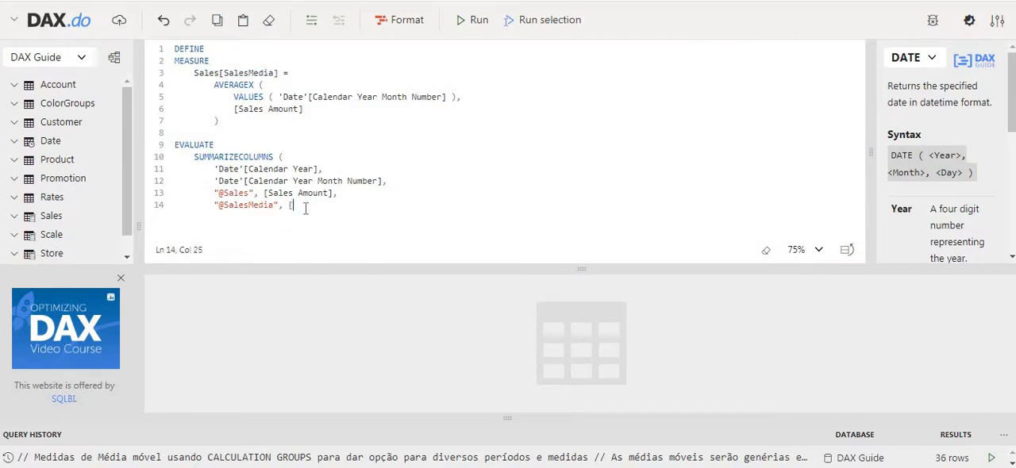
key(BackSpace)
key(ctrl+v)
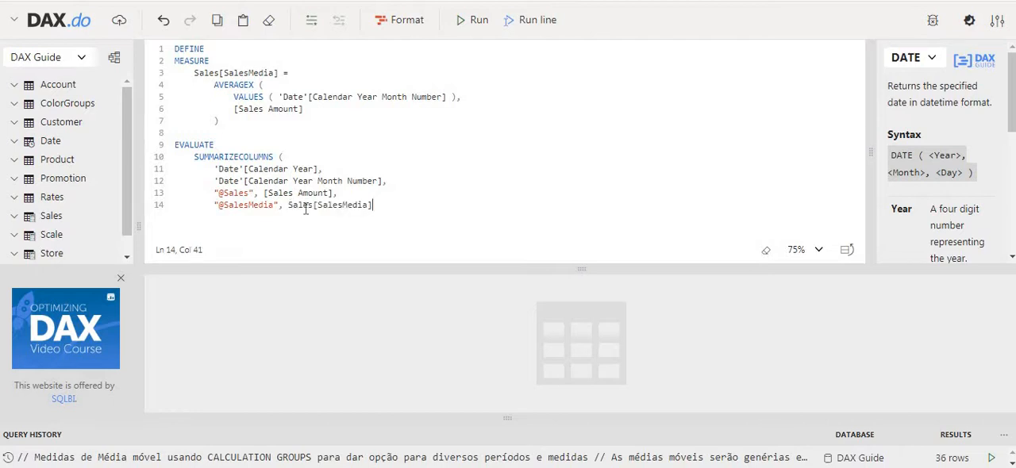
Step: Close the SUMMARIZECOLUMNS function on its own line and run the query
key(Return)
key(BackSpace)
key(BackSpace)
key(BackSpace)
text())
key(Return)
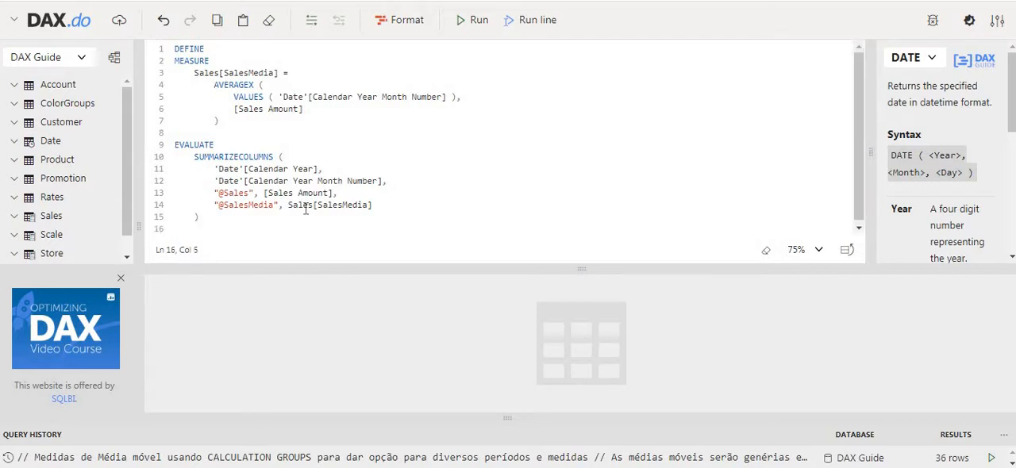
click(476, 20)
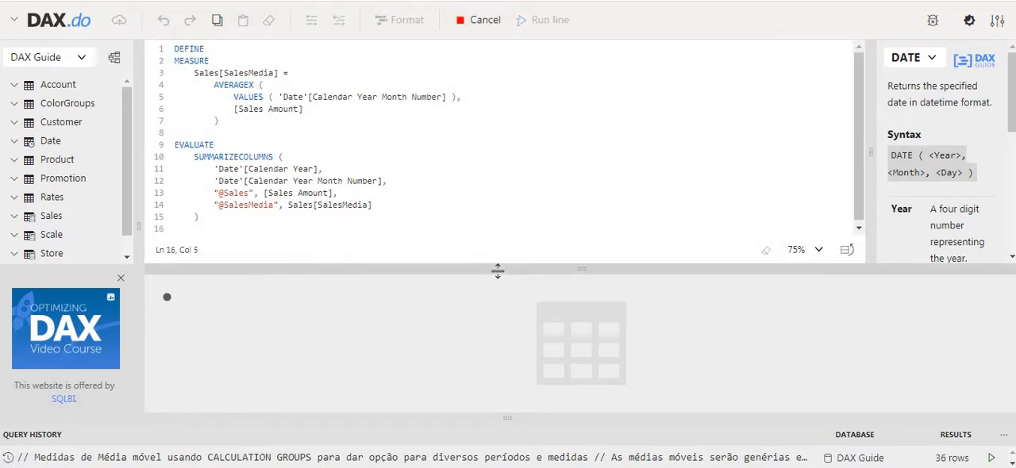
drag(498, 272, 484, 156)
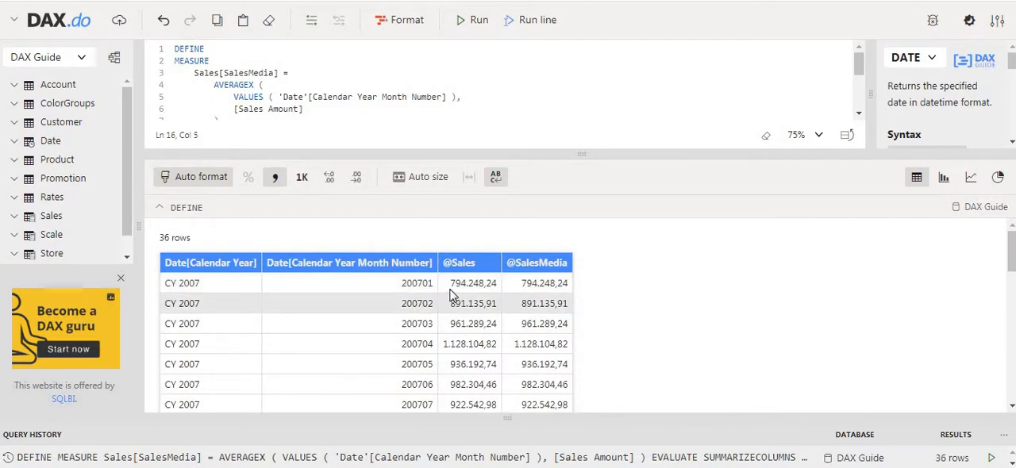
drag(449, 283, 479, 283)
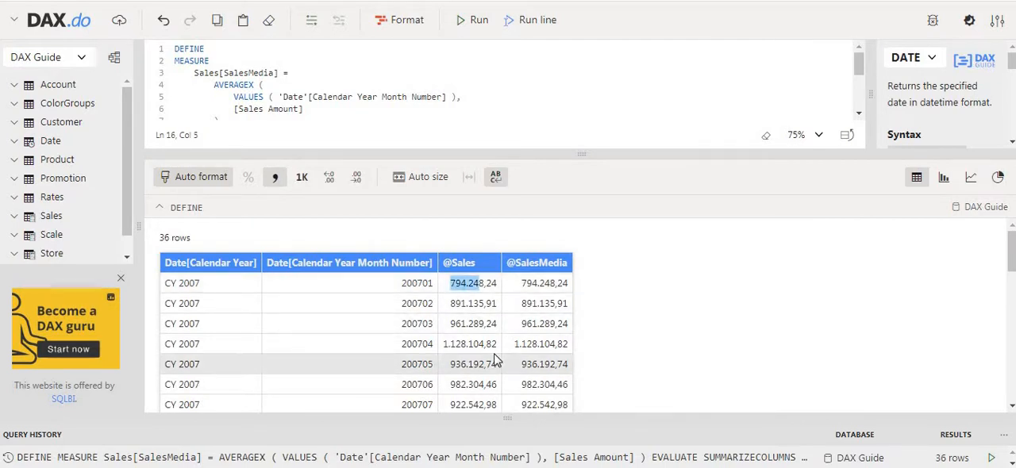
drag(522, 283, 539, 283)
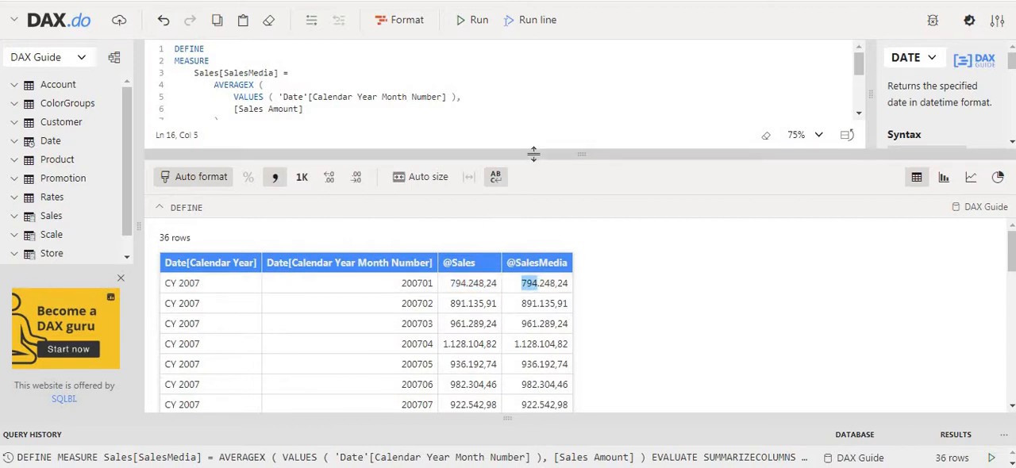
drag(533, 154, 534, 238)
drag(233, 97, 460, 96)
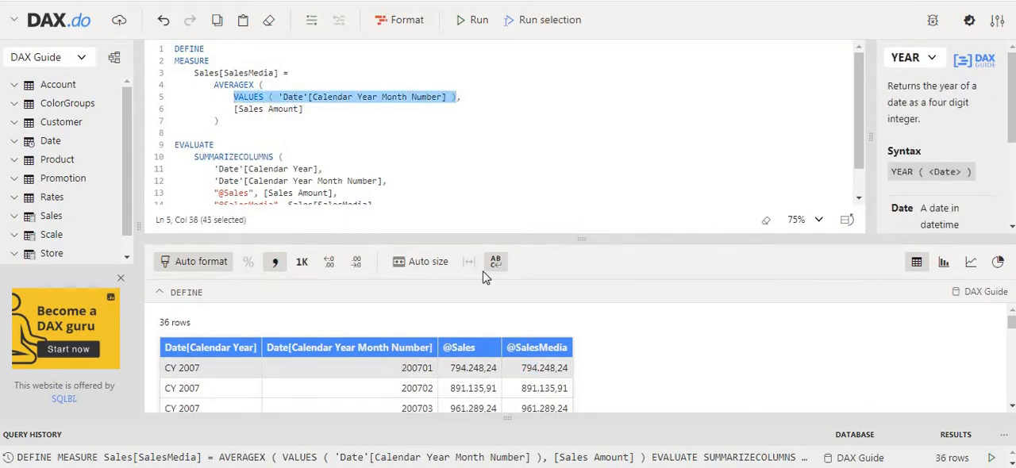
drag(532, 240, 483, 185)
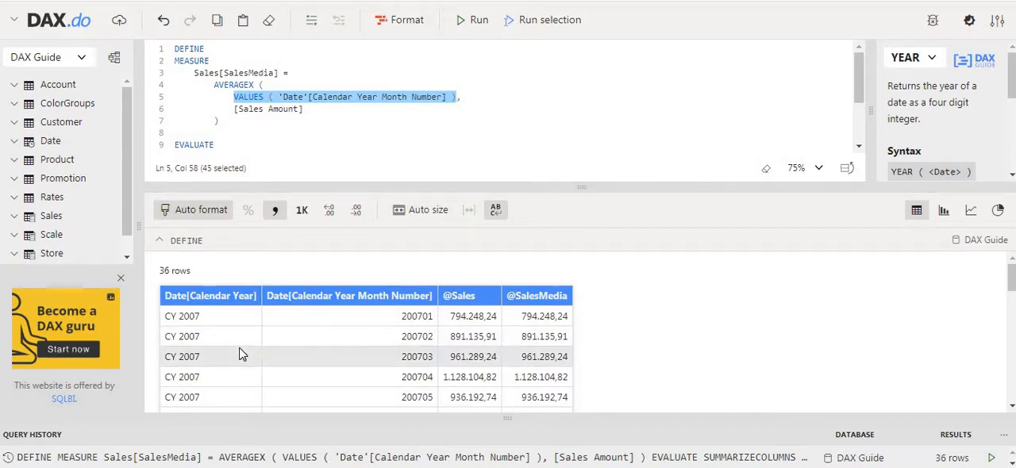
Step: Comment out the 'Date'[Calendar Year Month Number] column in SUMMARIZECOLUMNS and run the query grouped by year only
scroll(240, 126, down, 3)
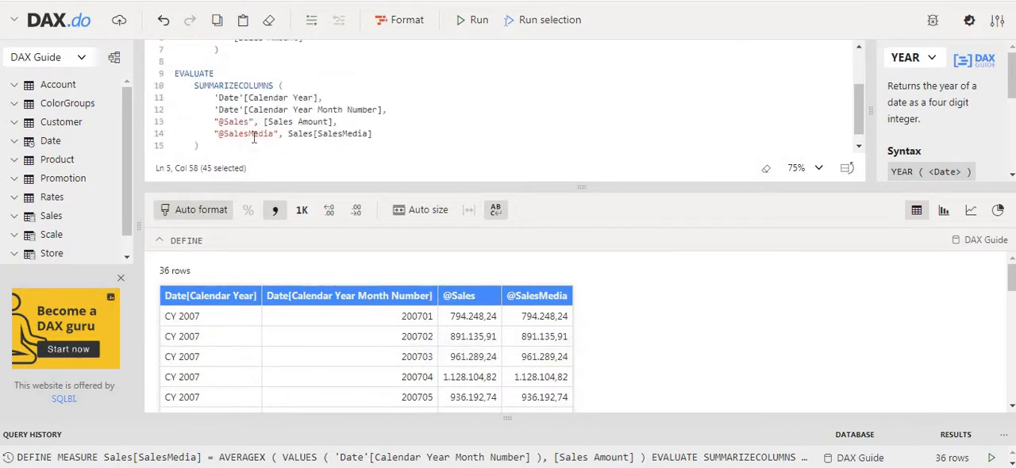
click(212, 96)
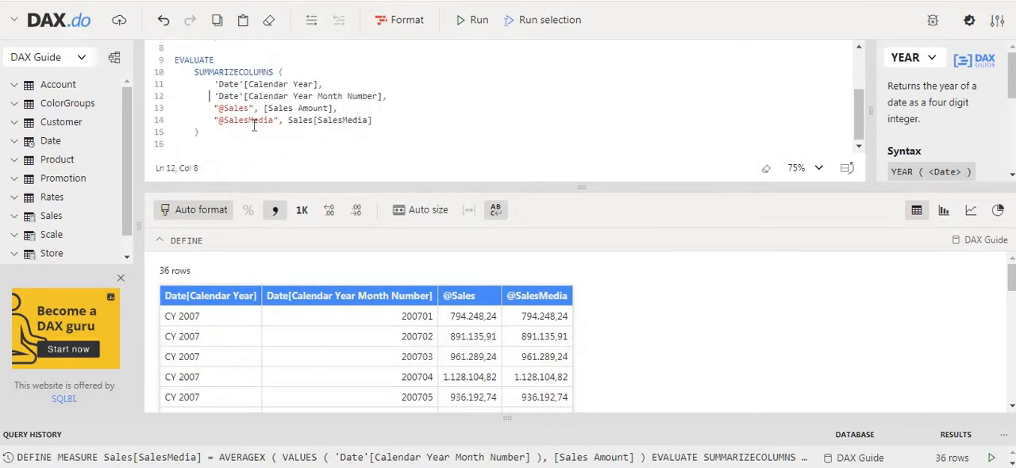
click(216, 96)
text(//)
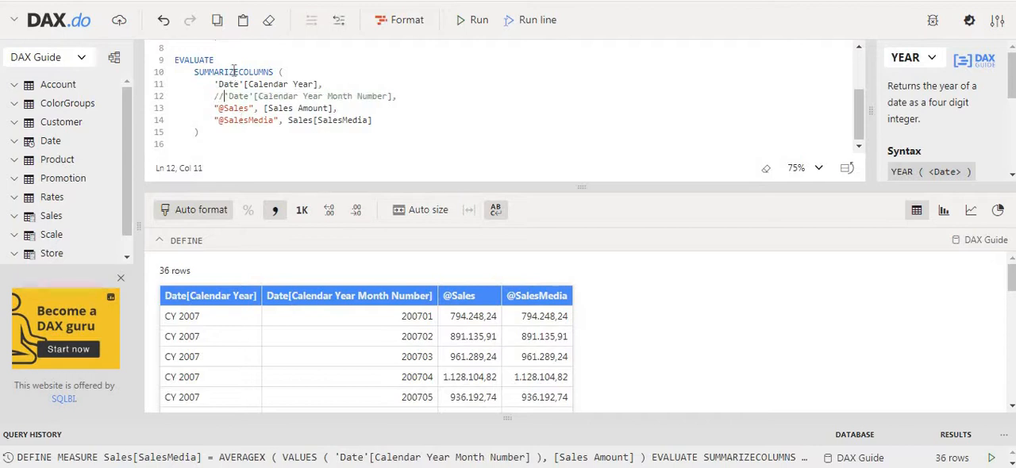
click(474, 24)
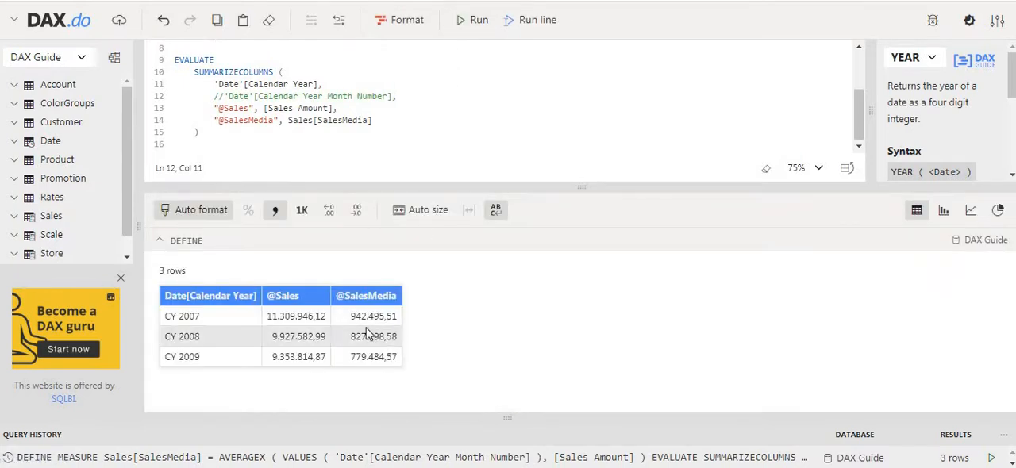
drag(349, 316, 373, 349)
click(376, 337)
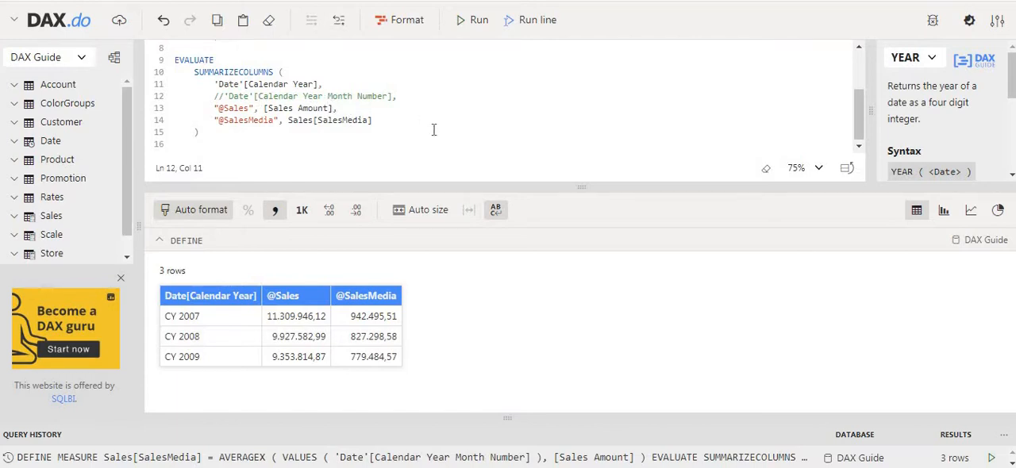
scroll(434, 127, up, 3)
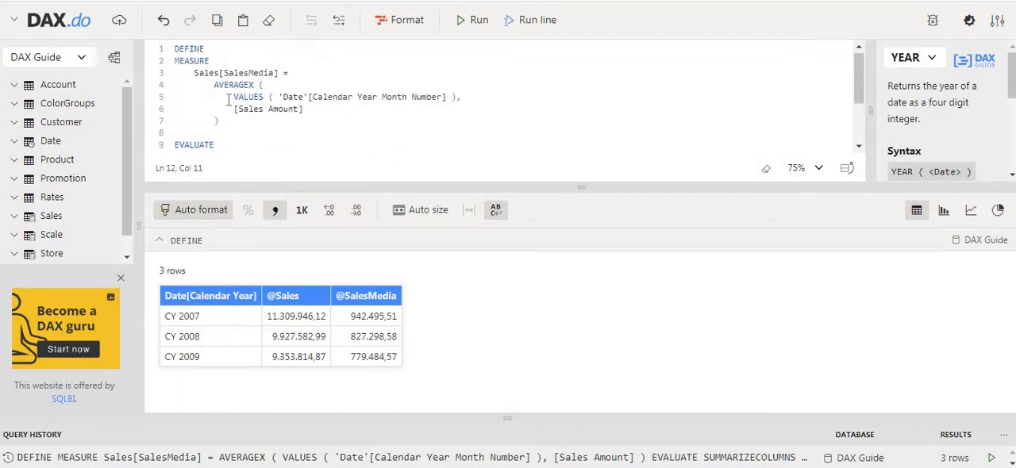
drag(234, 97, 460, 97)
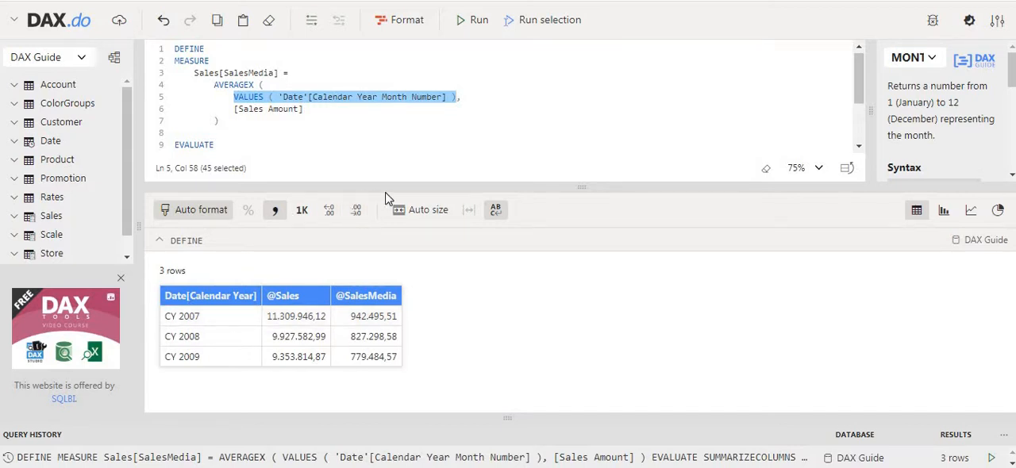
drag(399, 187, 423, 324)
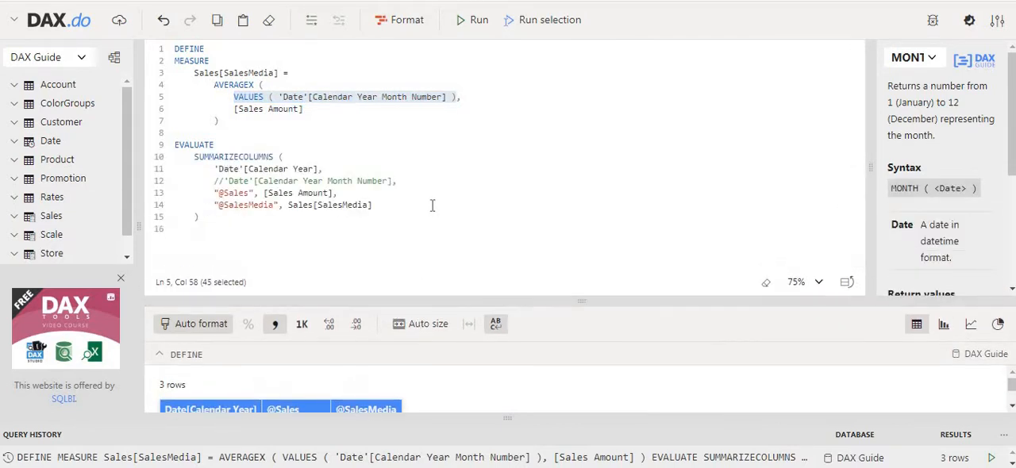
drag(431, 203, 427, 197)
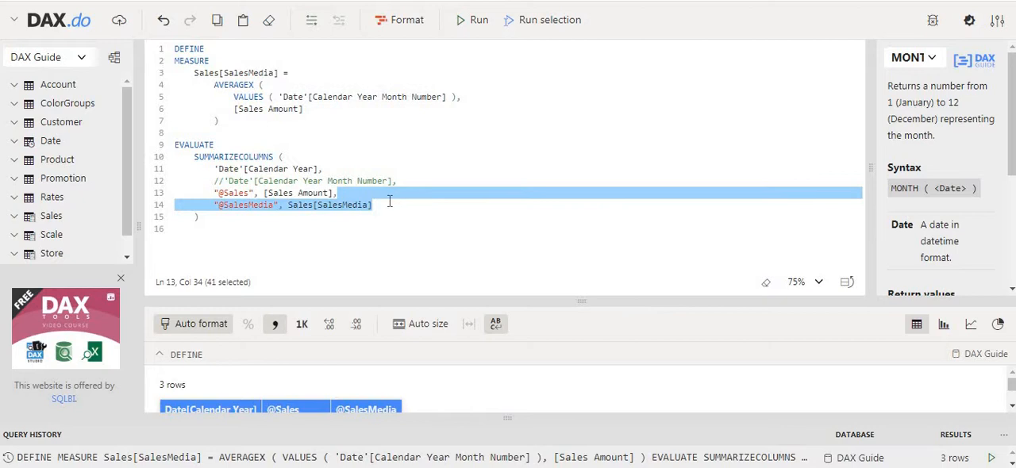
click(389, 201)
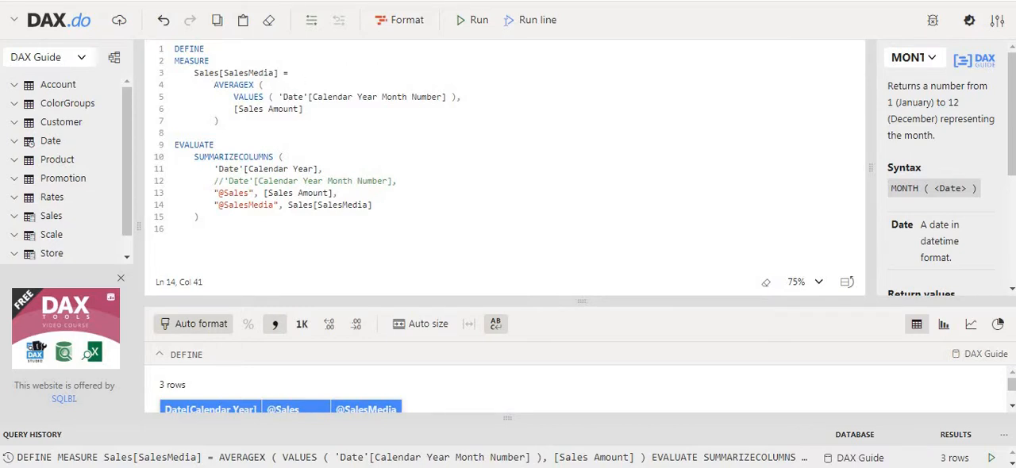
Step: Start a second measure named Sales[SalesUltimos12Meses] below the Sales[SalesMedia] definition, ending with an equals sign and an empty expression line
click(177, 132)
key(Return)
key(Return)
click(176, 132)
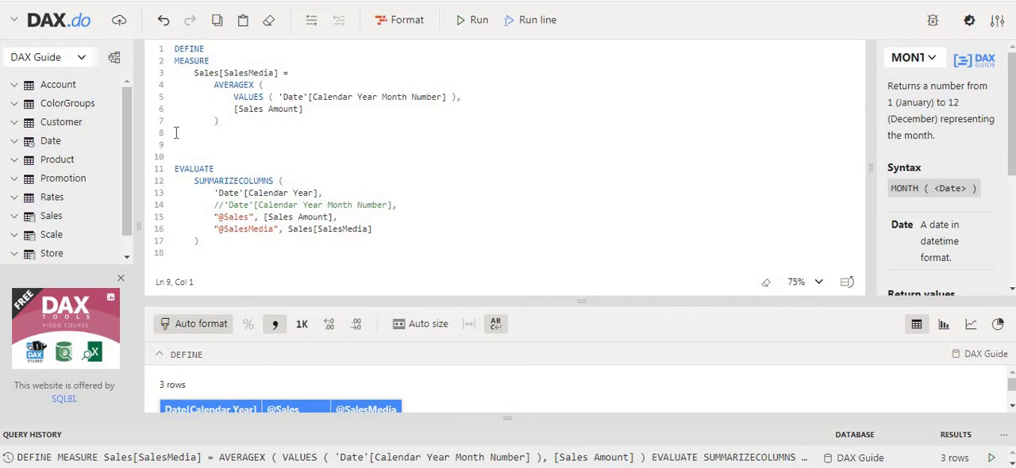
text(Sales)
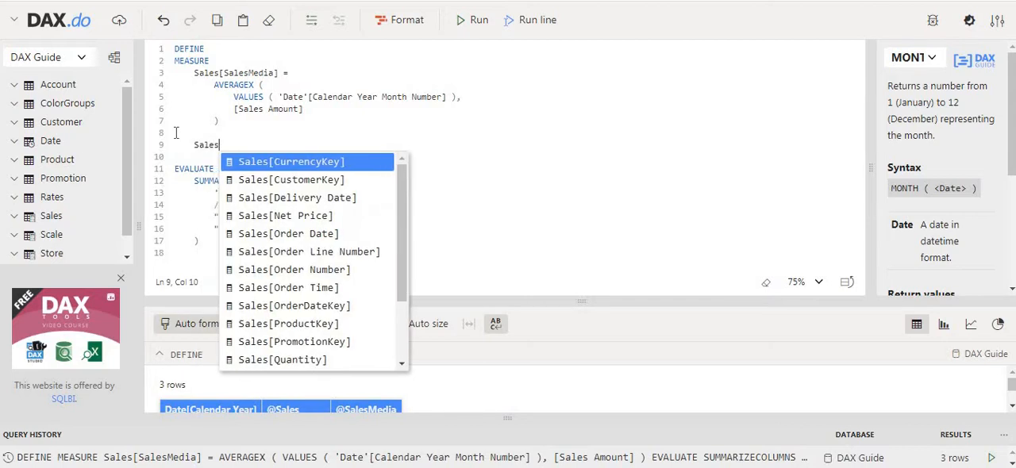
text([])
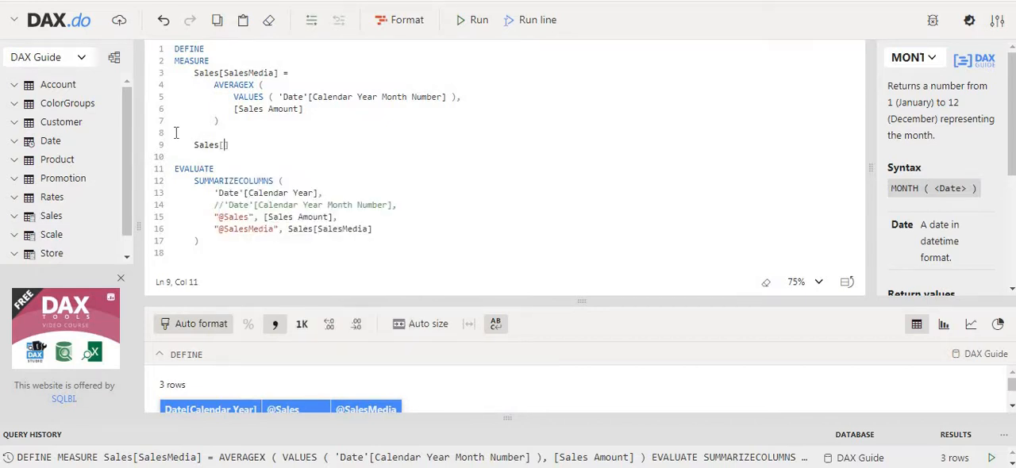
text(SalesUltimos12Meses)
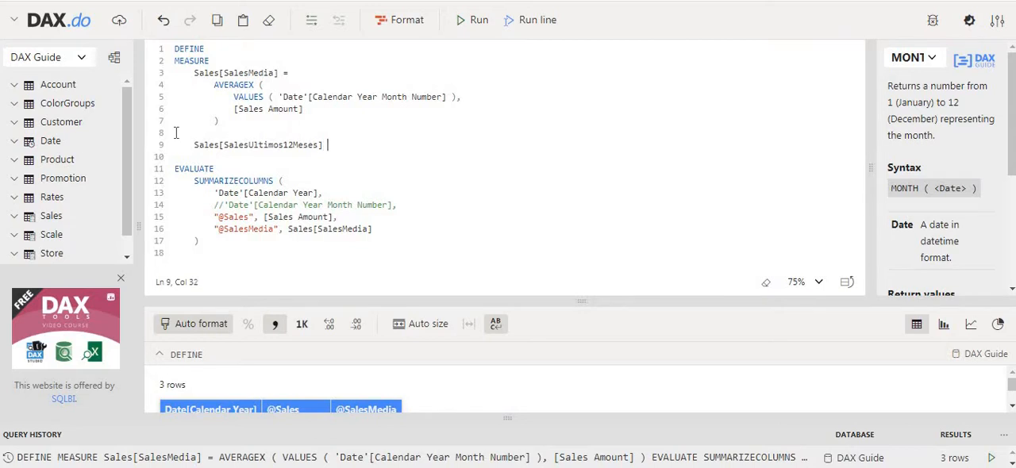
text( =)
key(Return)
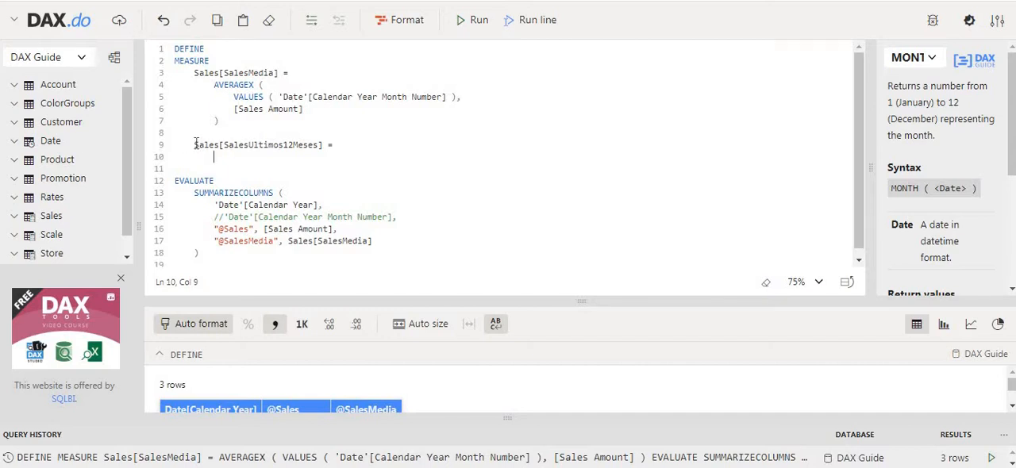
Step: Comment out the unfinished Sales[SalesUltimos12Meses] measure, rerun the query and enlarge the results area
click(194, 144)
text(//)
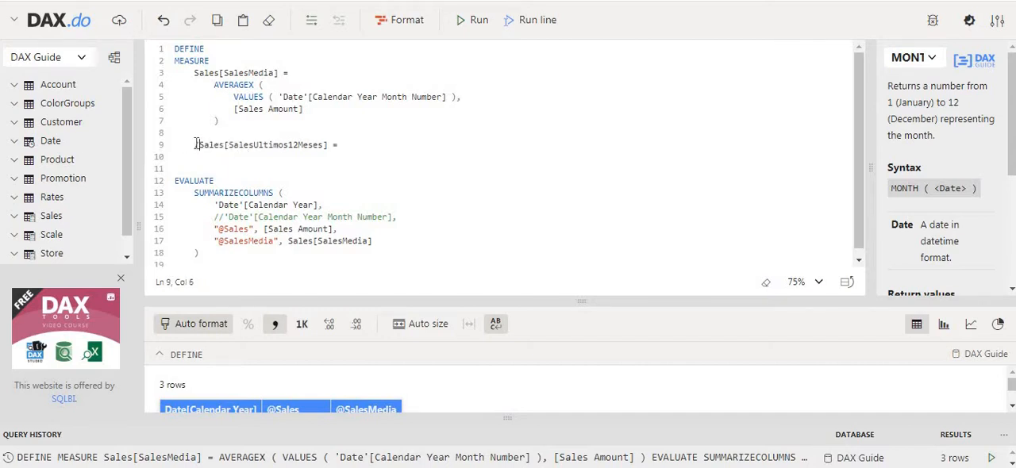
click(472, 20)
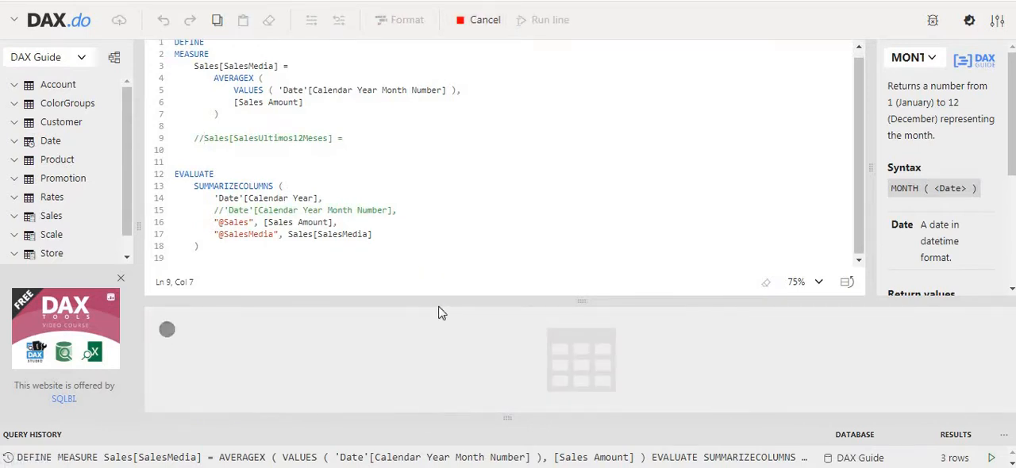
drag(450, 305, 424, 111)
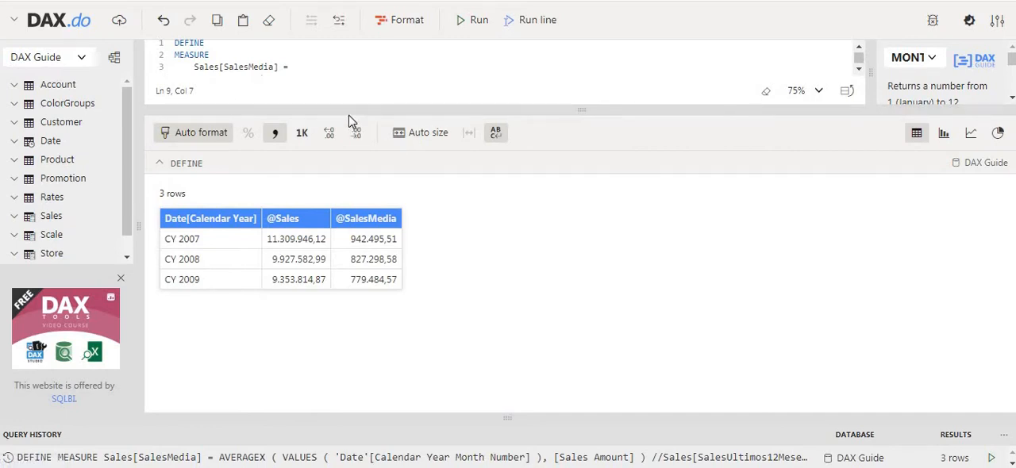
Step: Uncomment the 'Date'[Calendar Year Month Number] column in SUMMARIZECOLUMNS and run the query by year and month
drag(346, 110, 349, 258)
scroll(246, 187, down, 2)
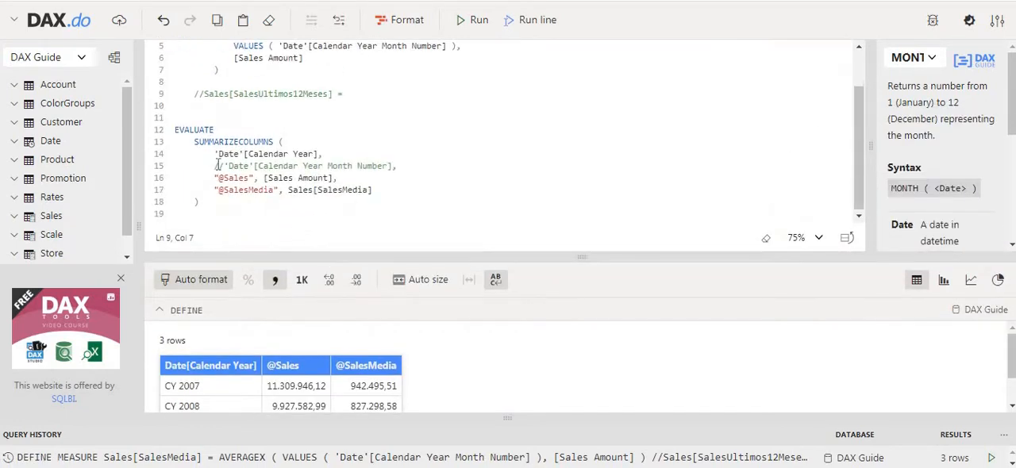
click(215, 166)
key(Delete)
key(Delete)
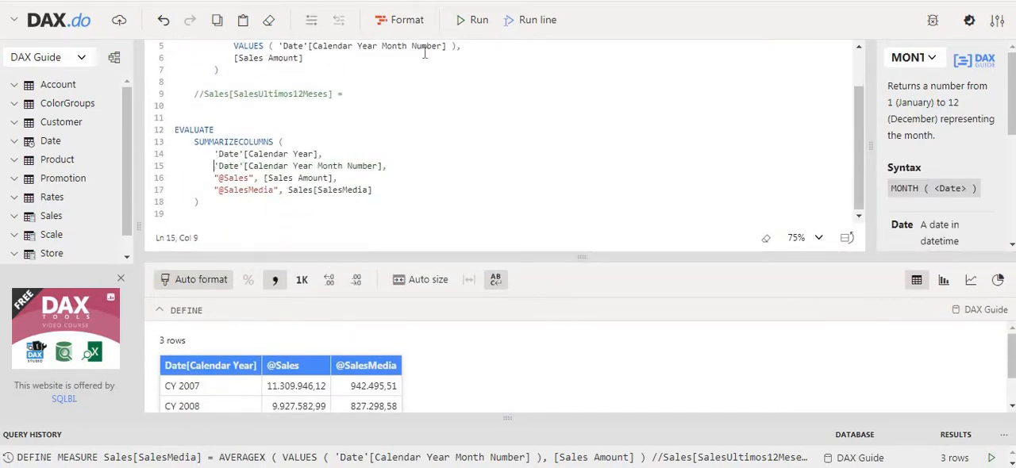
click(467, 21)
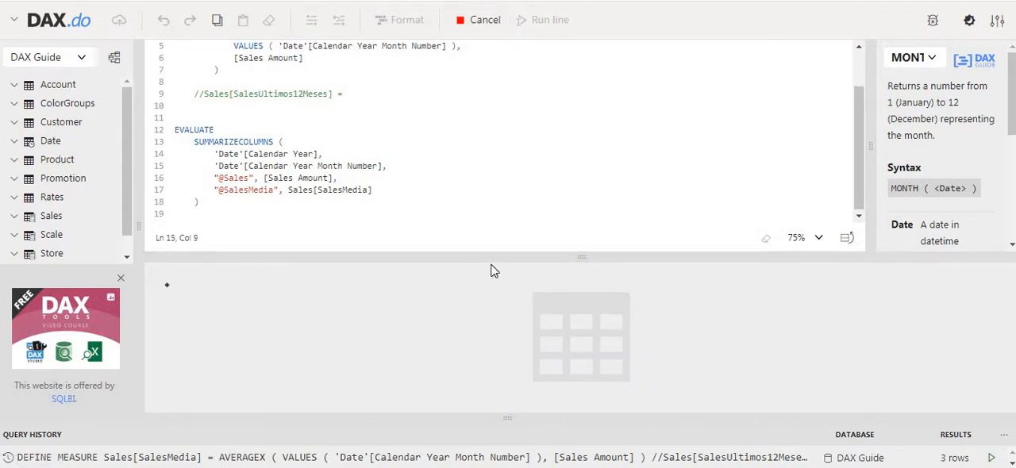
drag(489, 258, 474, 170)
scroll(447, 327, down, 3)
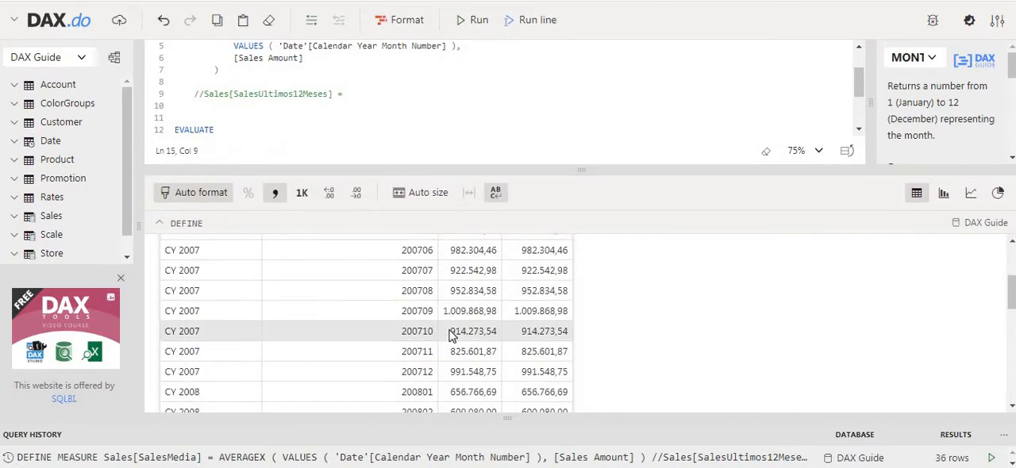
scroll(451, 331, up, 3)
scroll(460, 345, down, 5)
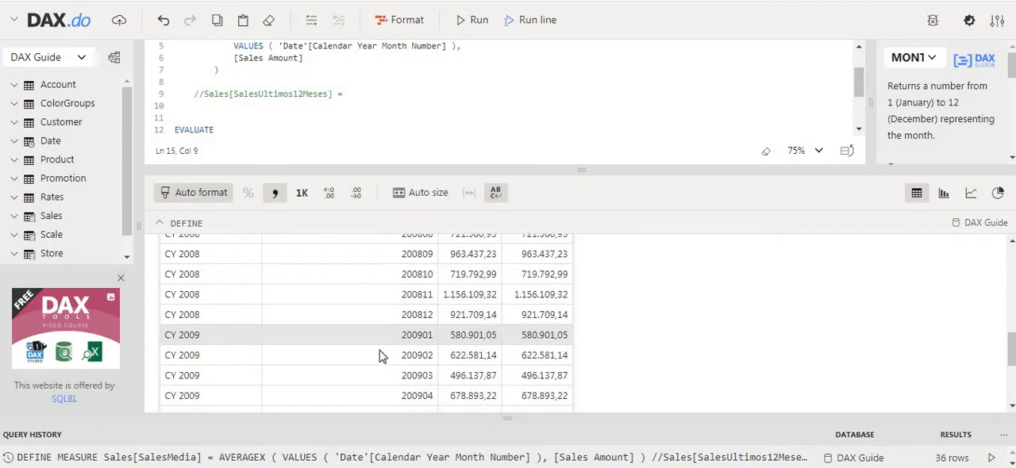
scroll(452, 325, up, 5)
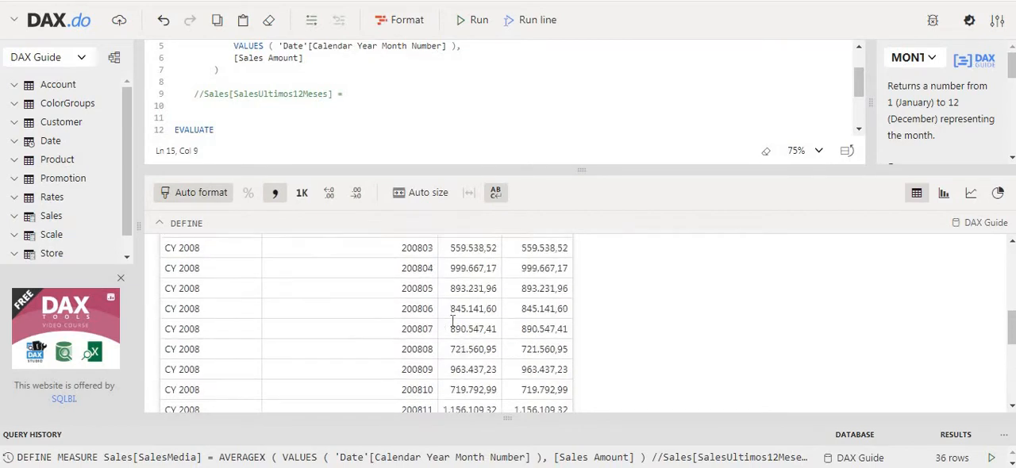
drag(451, 263, 534, 274)
scroll(472, 324, up, 1)
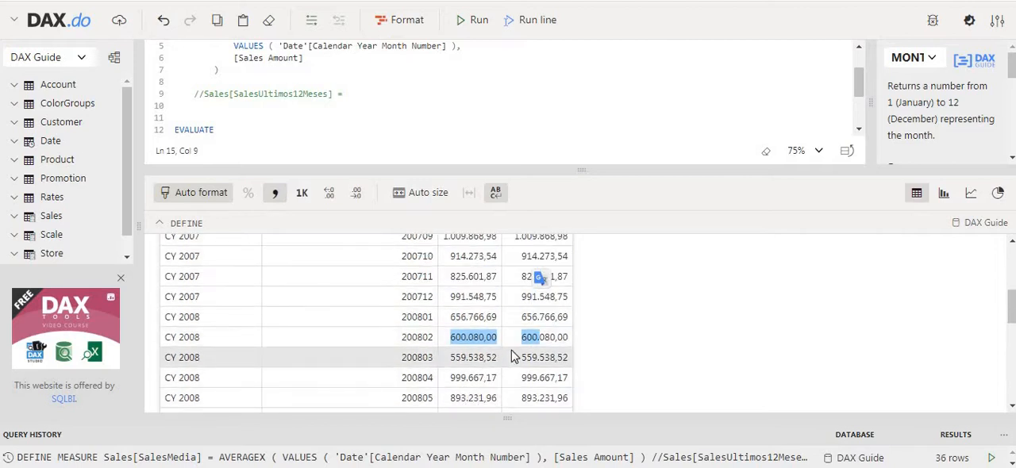
click(424, 339)
double_click(423, 339)
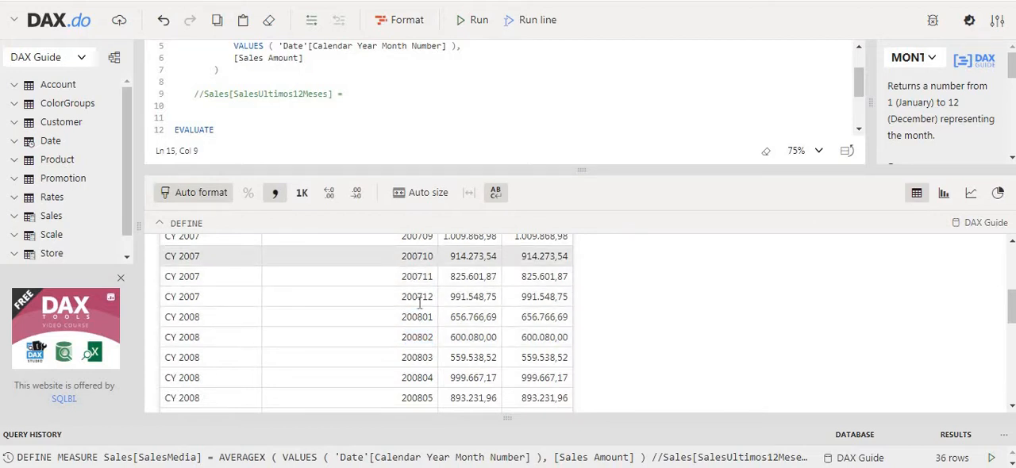
scroll(412, 262, up, 1)
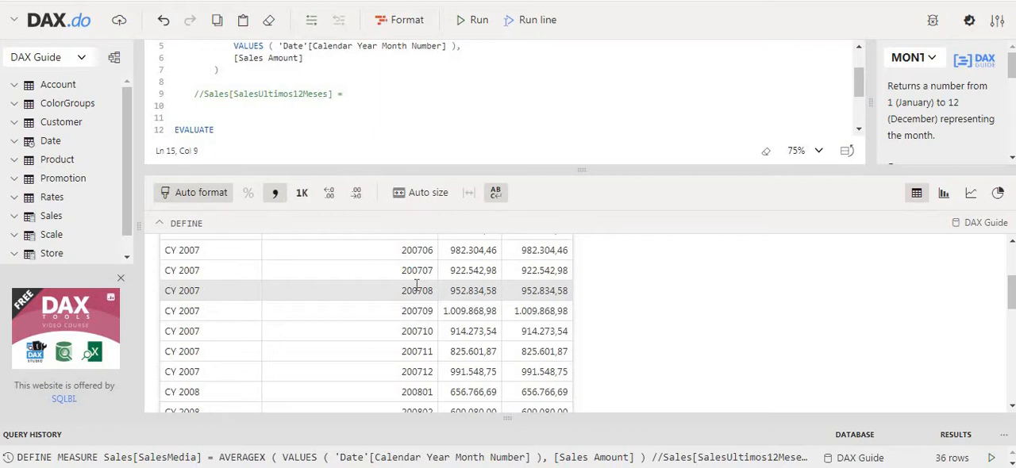
scroll(410, 334, down, 2)
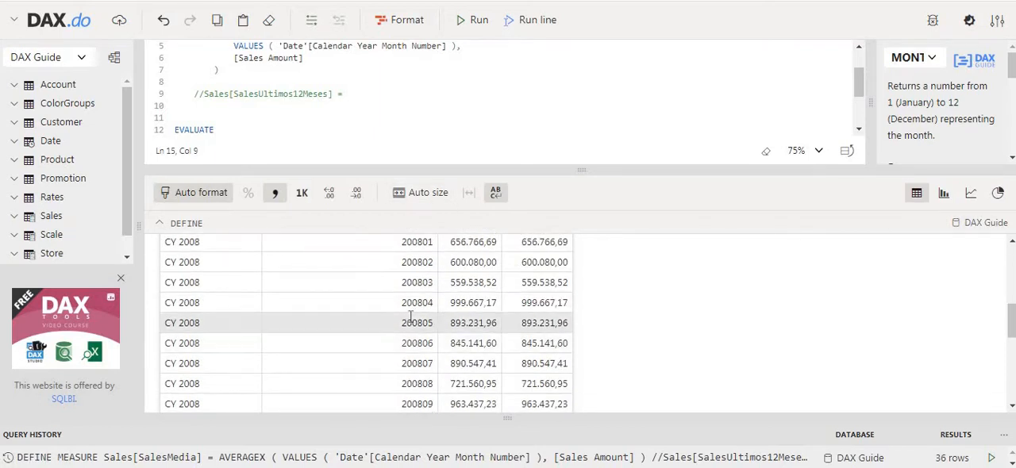
double_click(413, 322)
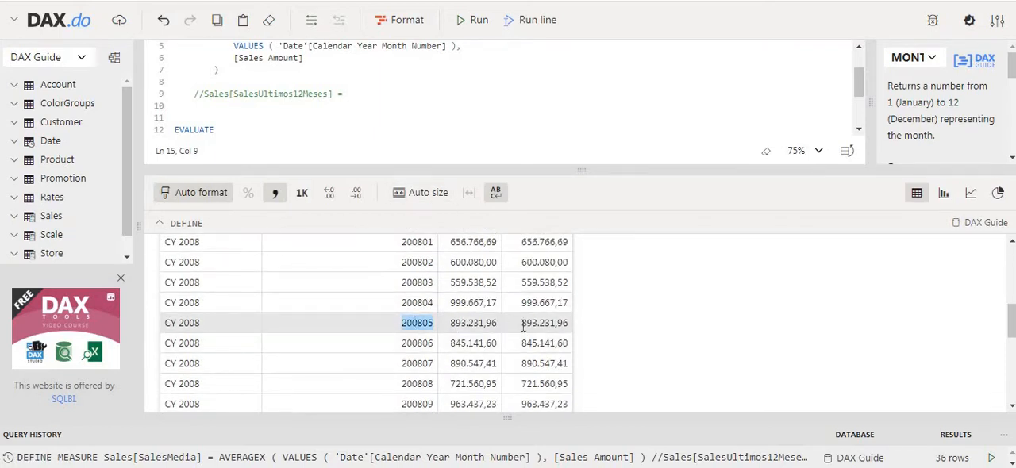
drag(522, 324, 568, 323)
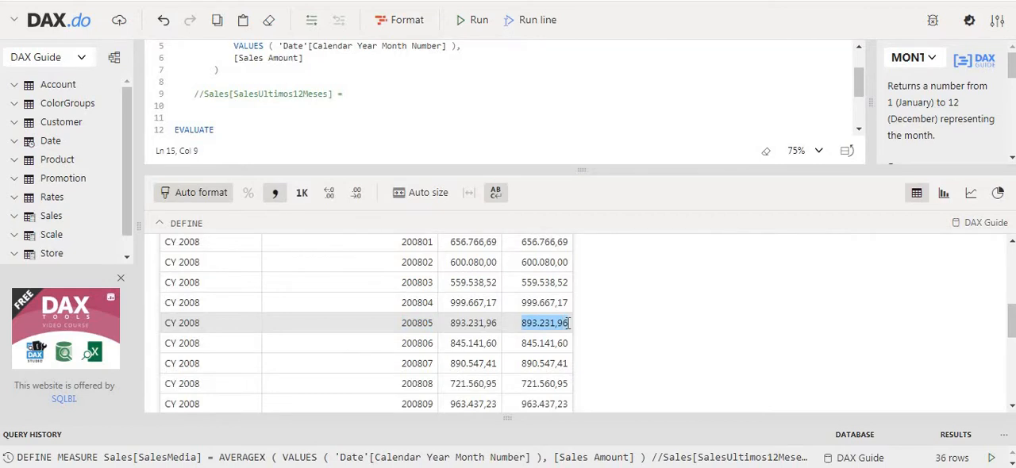
double_click(428, 324)
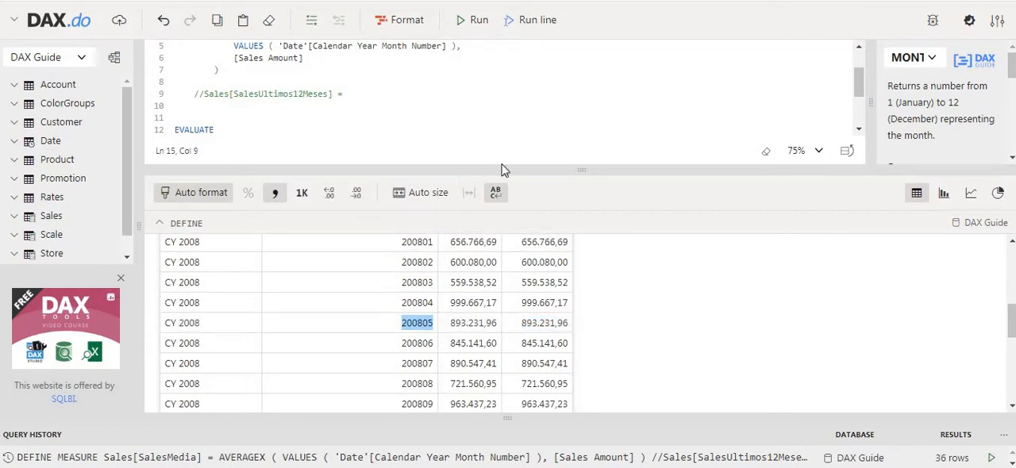
Step: Enlarge the query editor and uncomment the Sales[SalesUltimos12Meses] measure line
drag(496, 165, 519, 354)
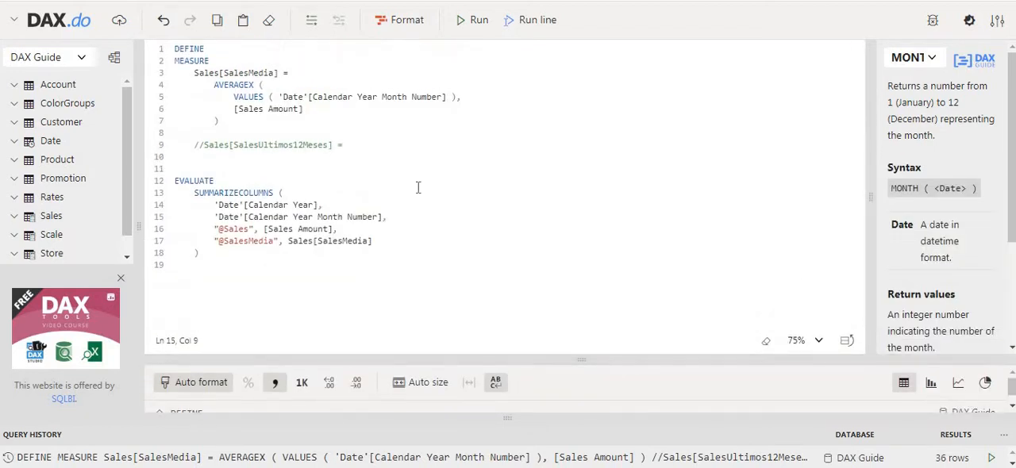
click(198, 146)
click(205, 146)
key(BackSpace)
key(BackSpace)
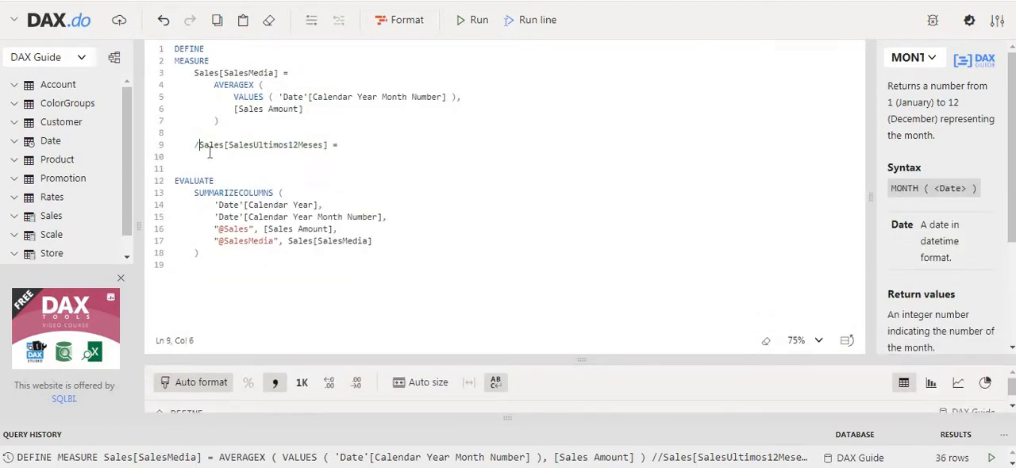
Step: Add a variable ultimaData to the SalesUltimos12Meses measure, defined as MAX ('Date'[Date])
key(End)
key(Return)
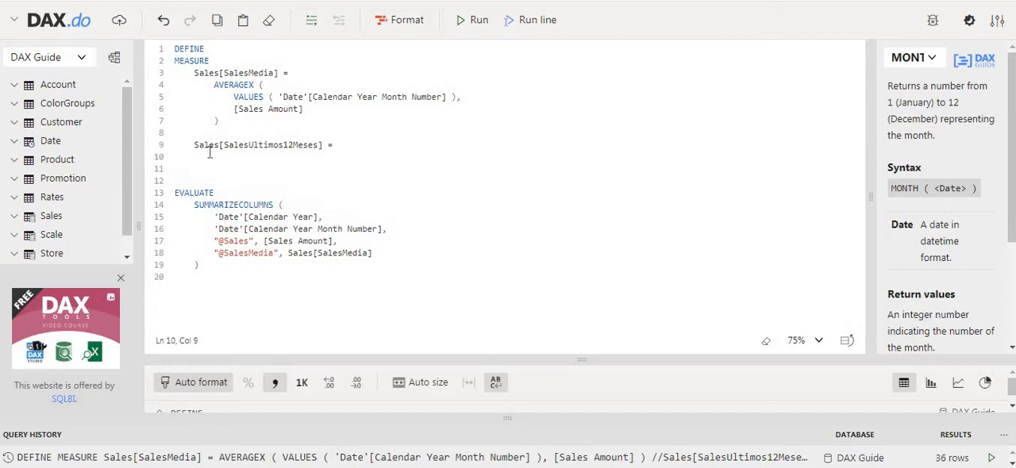
text(VA)
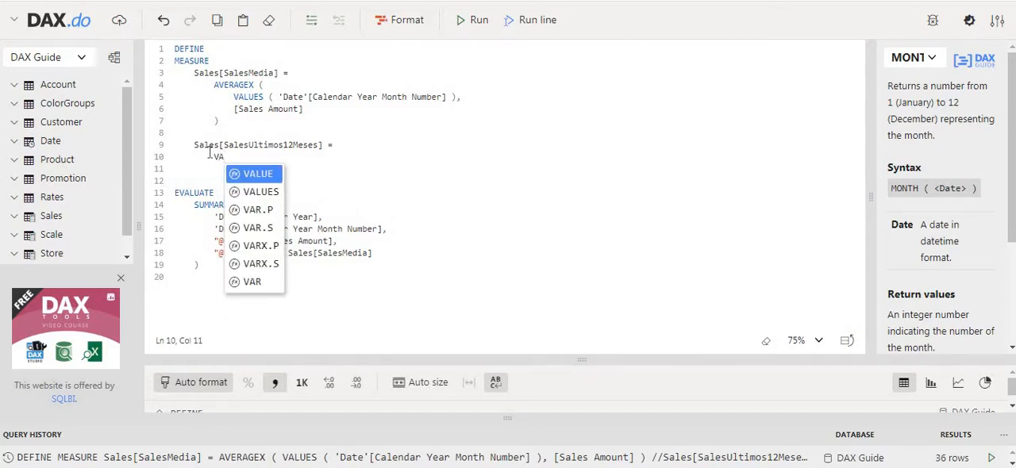
text(R )
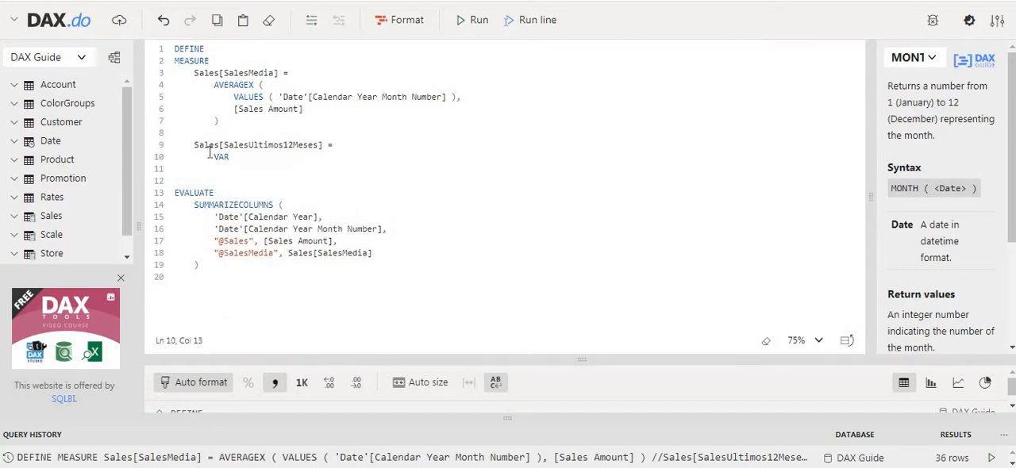
text(ultimaData = )
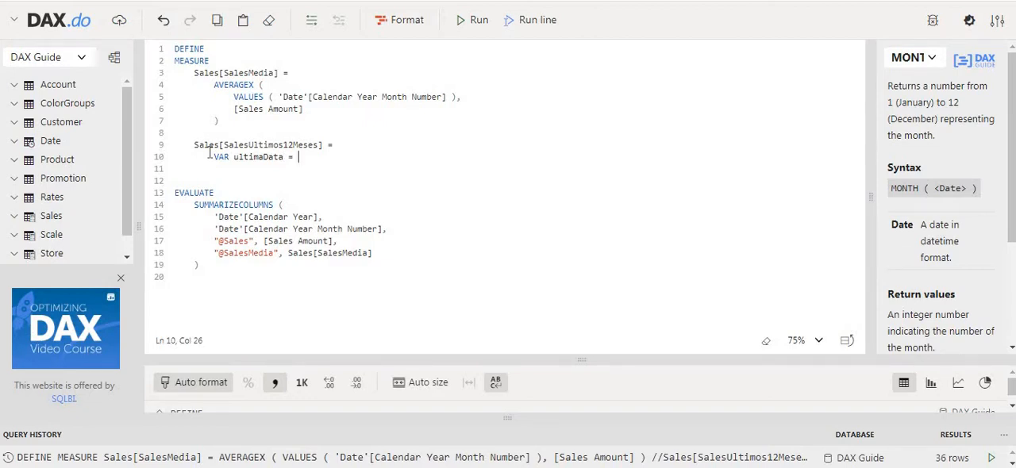
text(MAX (Data)
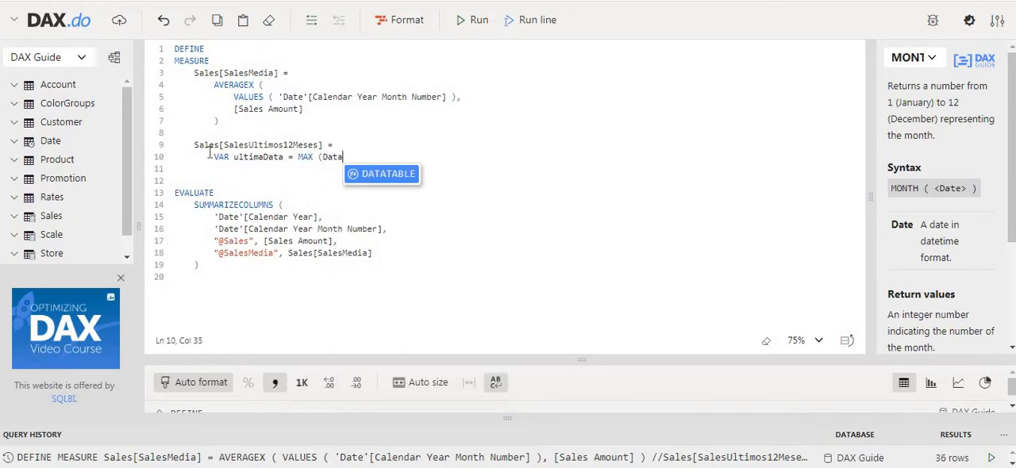
key(Down)
key(Down)
key(Down)
key(Down)
key(Down)
key(Down)
key(Down)
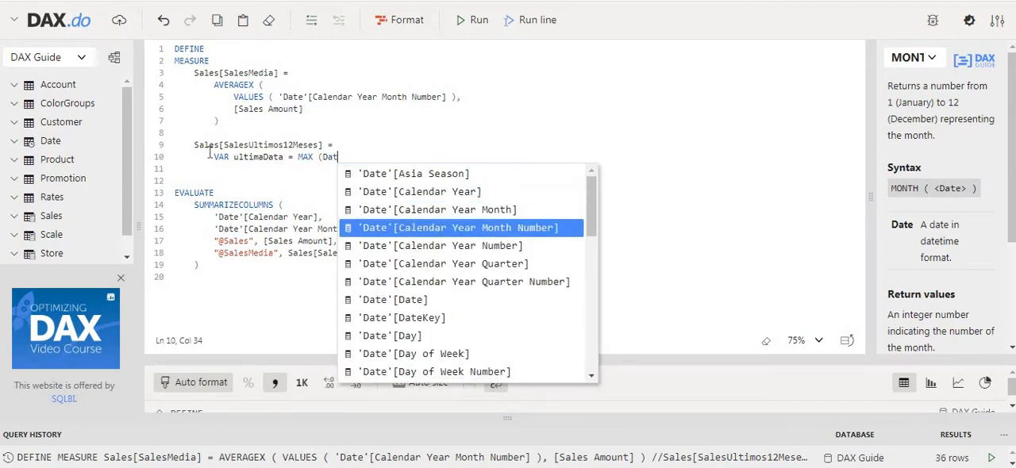
key(Return)
text())
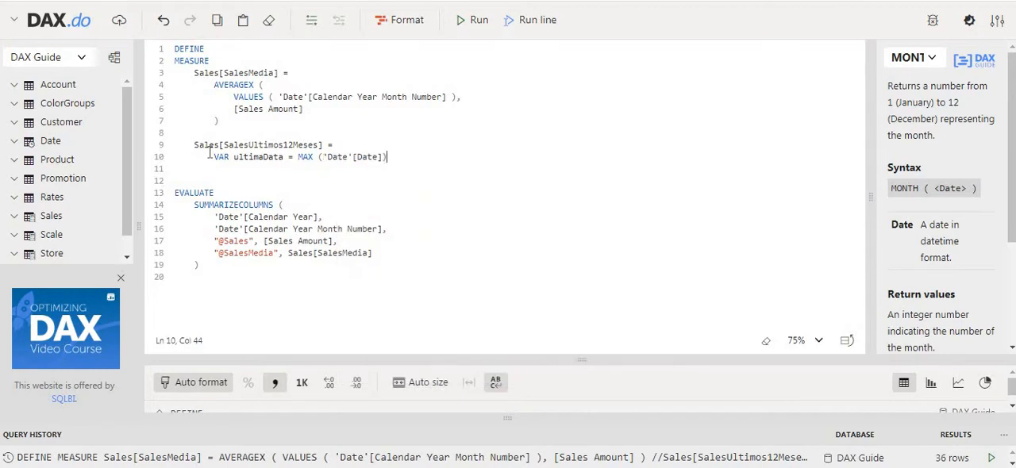
Step: Declare a variable periodo below ultimaData, starting a DATESINPERIOD call with 'Date'[Date] as its dates argument
key(Return)
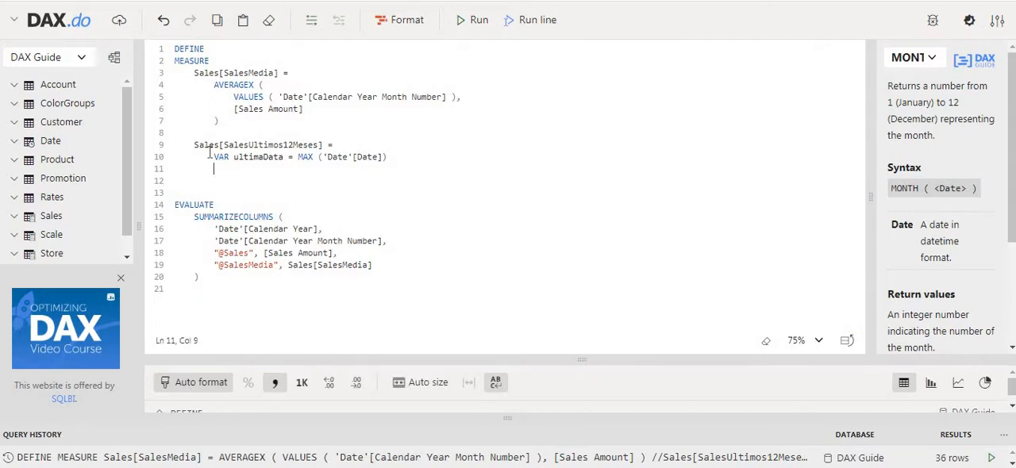
text(VAR per)
text(iodo = DA)
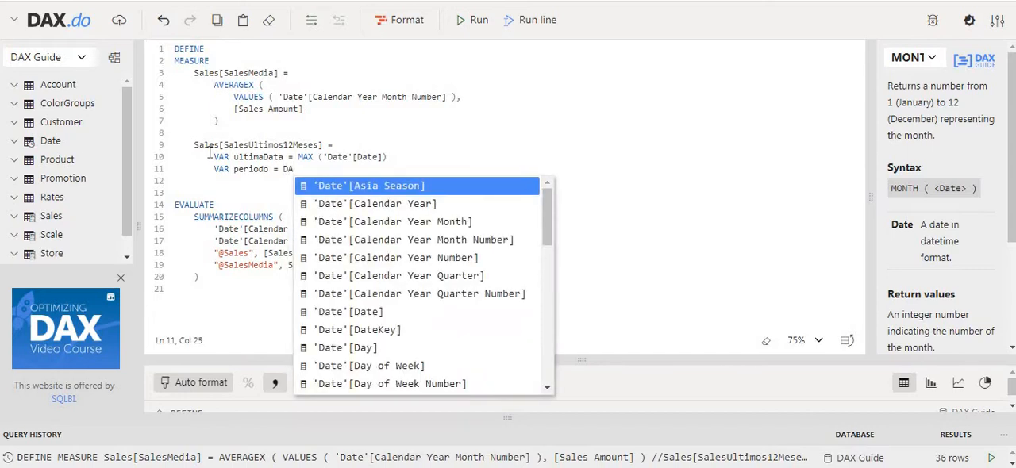
text(TES)
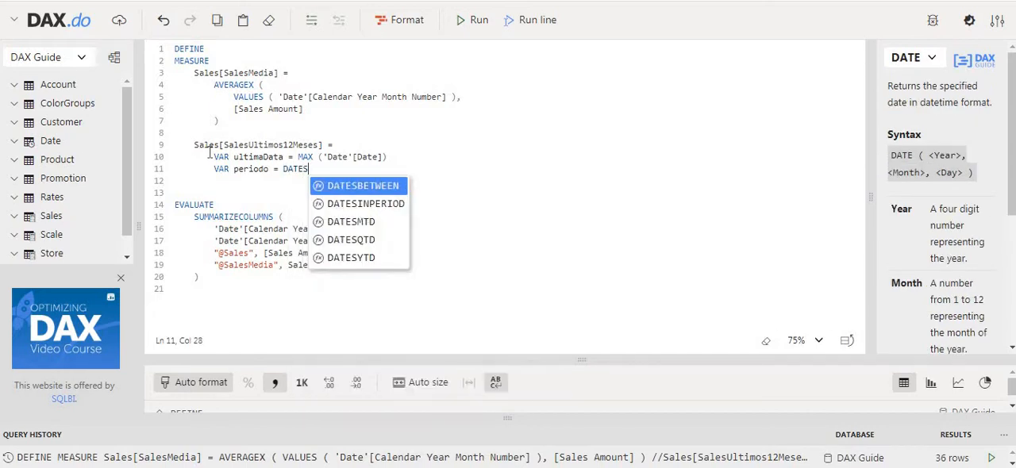
key(Down)
key(Tab)
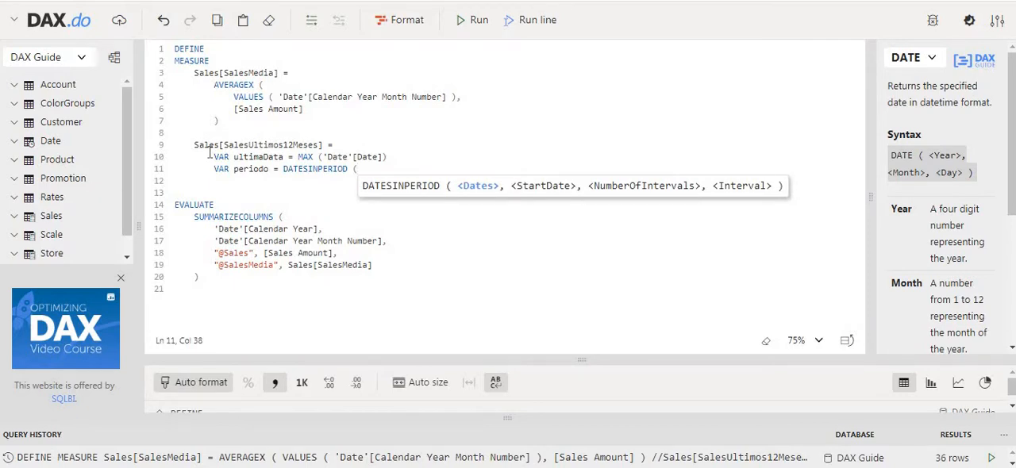
text(Date)
key(Down)
key(Down)
key(Down)
key(Down)
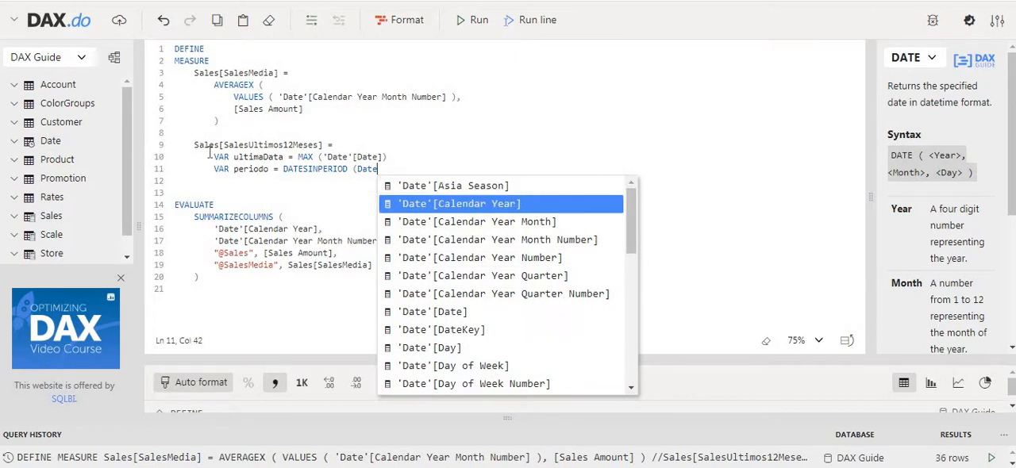
key(Down)
key(Down)
key(Down)
key(Tab)
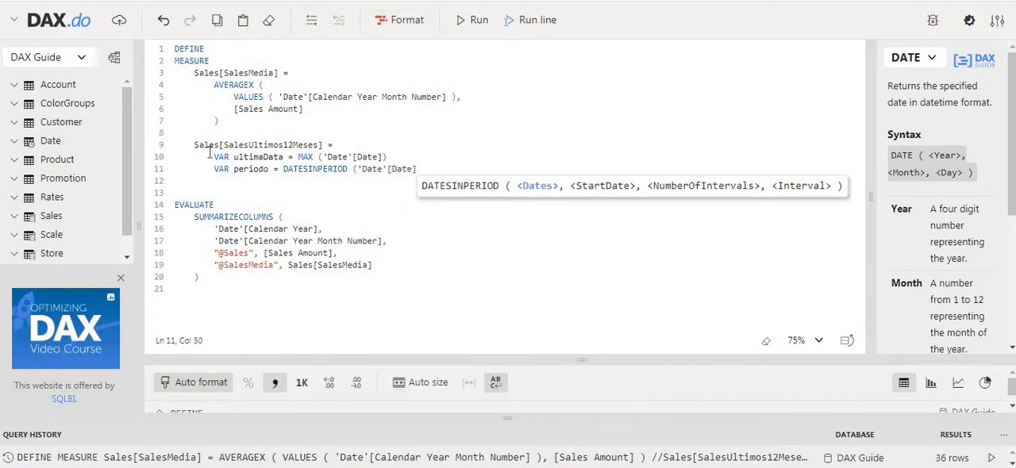
Step: Complete the DATESINPERIOD call with ultimaData as start date, -12 as number of intervals and MONTH as interval
text(,)
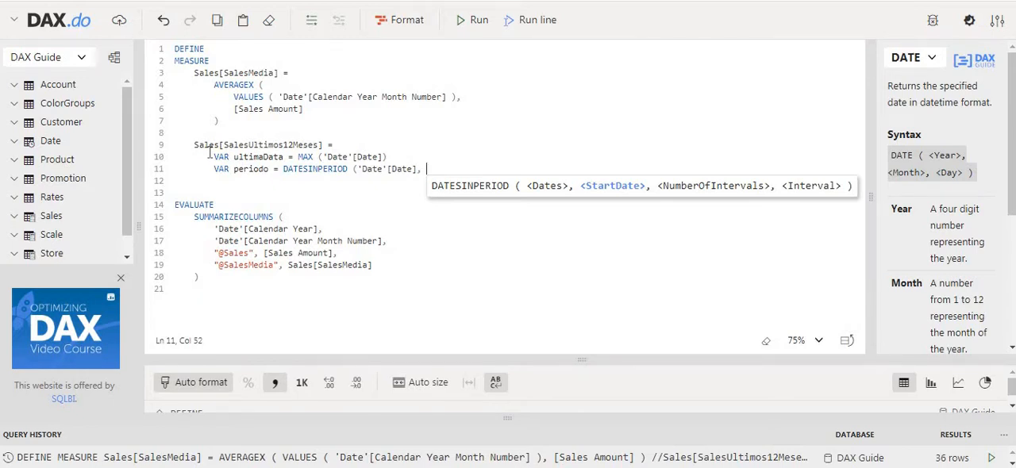
text(ul)
key(Tab)
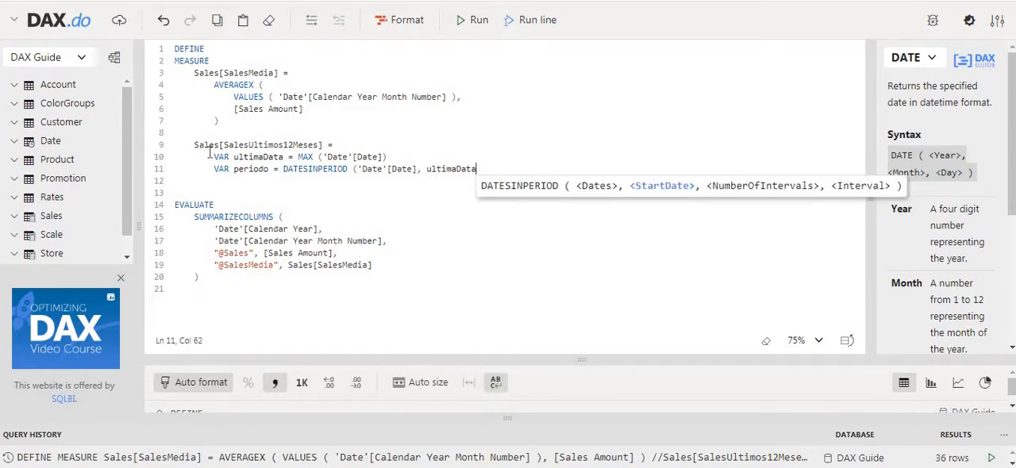
text(,)
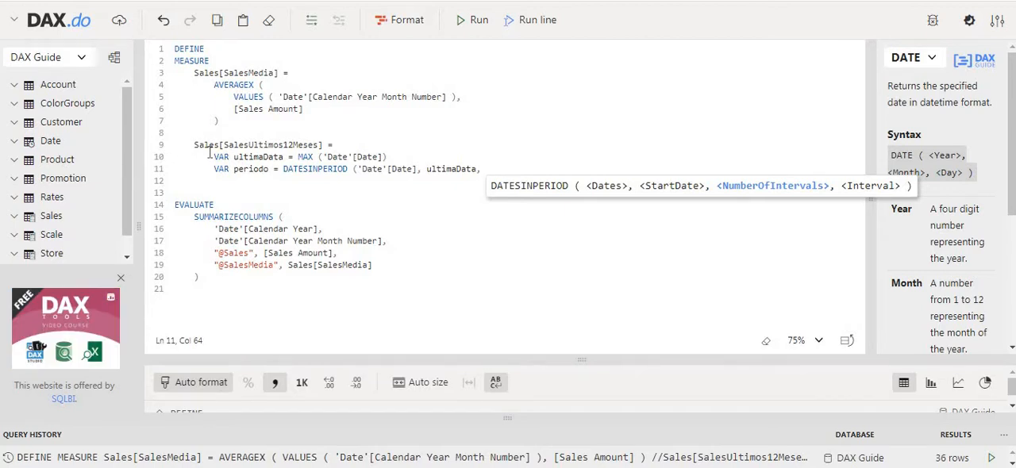
text(-)
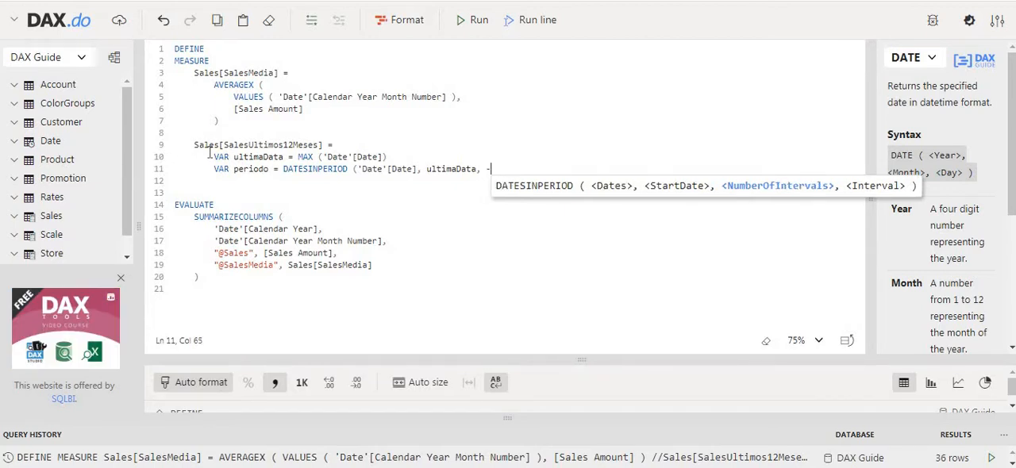
text(12)
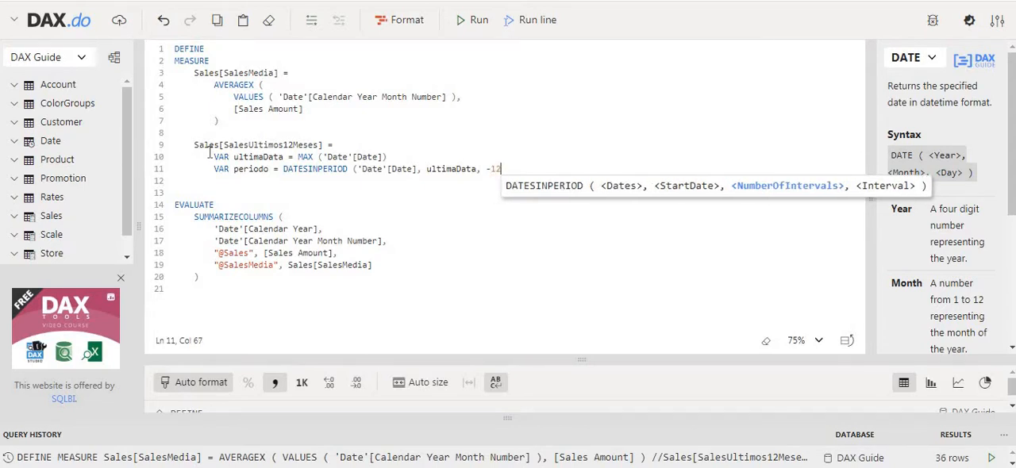
text(,)
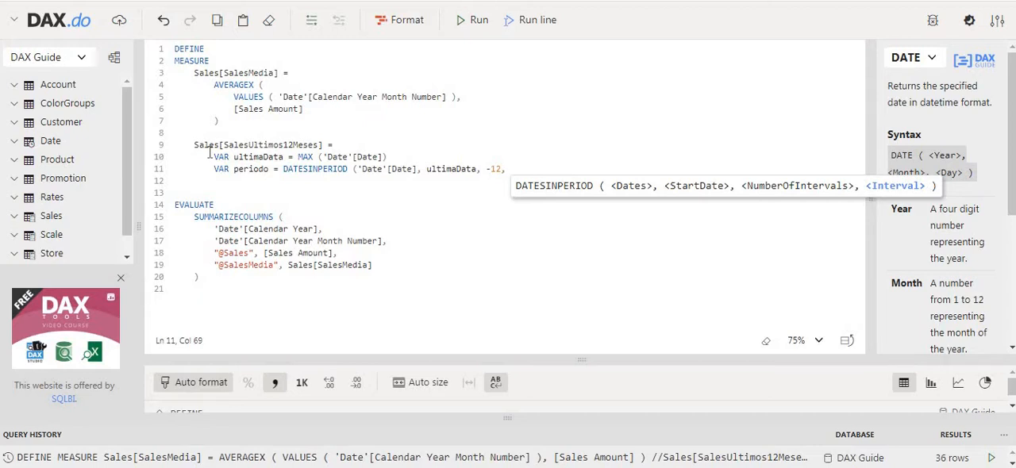
text(MON)
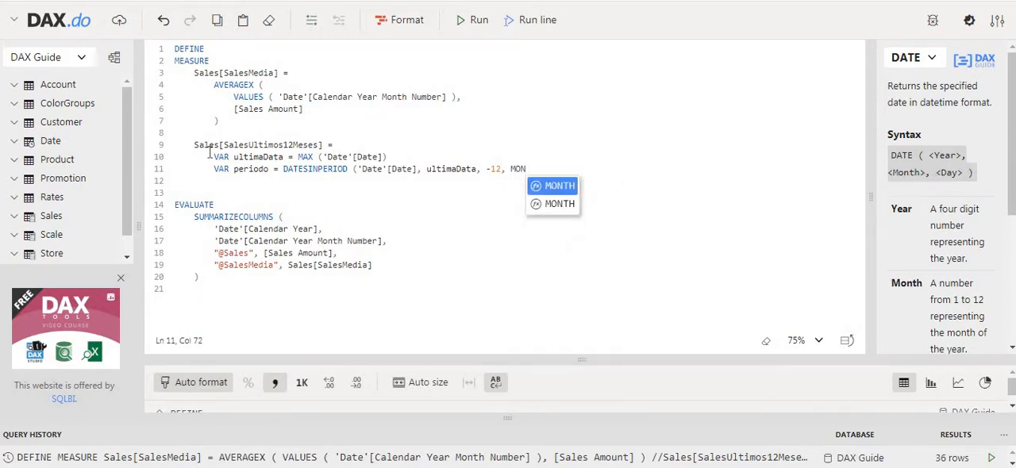
key(Tab)
text())
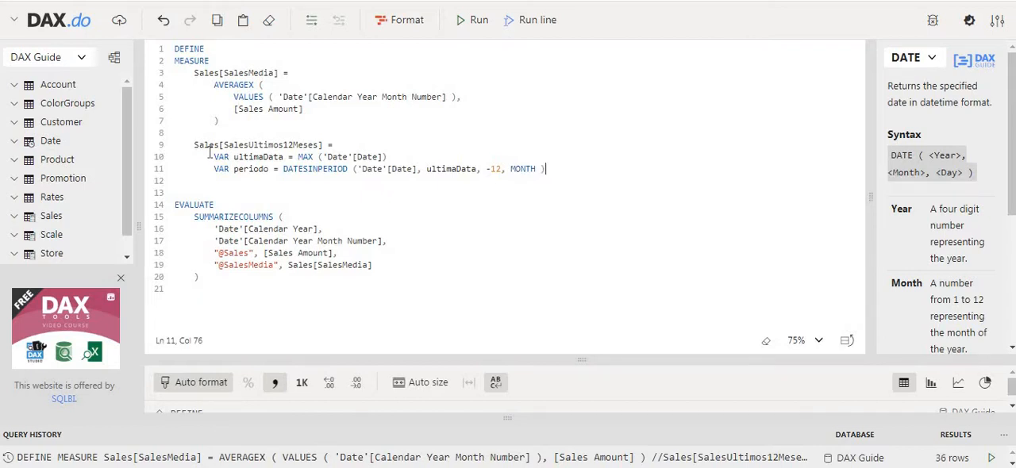
key(Left)
key(Left)
key(Left)
key(Left)
key(Left)
key(Left)
key(Left)
key(Left)
key(Left)
key(Left)
key(Left)
key(Left)
key(Left)
key(Left)
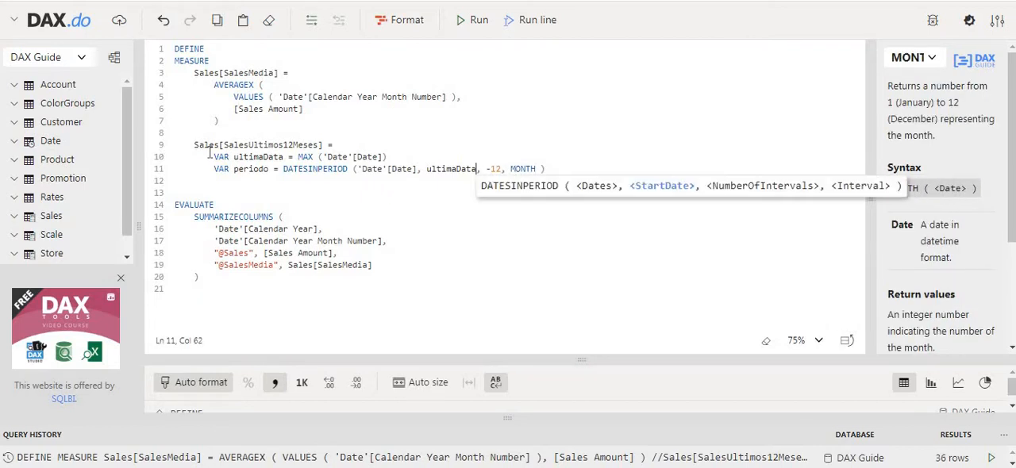
key(End)
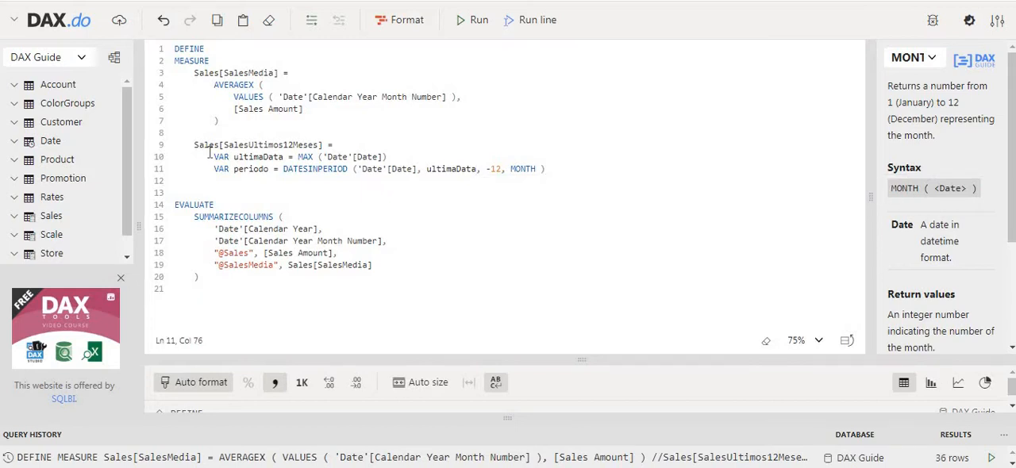
Step: Declare a third variable named resultado below periodo, with an indented line for its expression
key(Return)
key(Return)
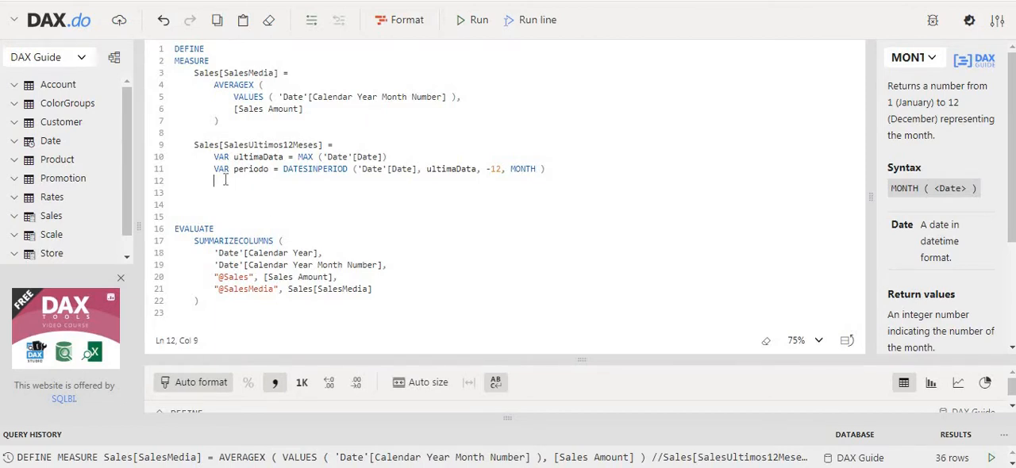
text(VAR resulto =)
key(Return)
key(Tab)
key(Tab)
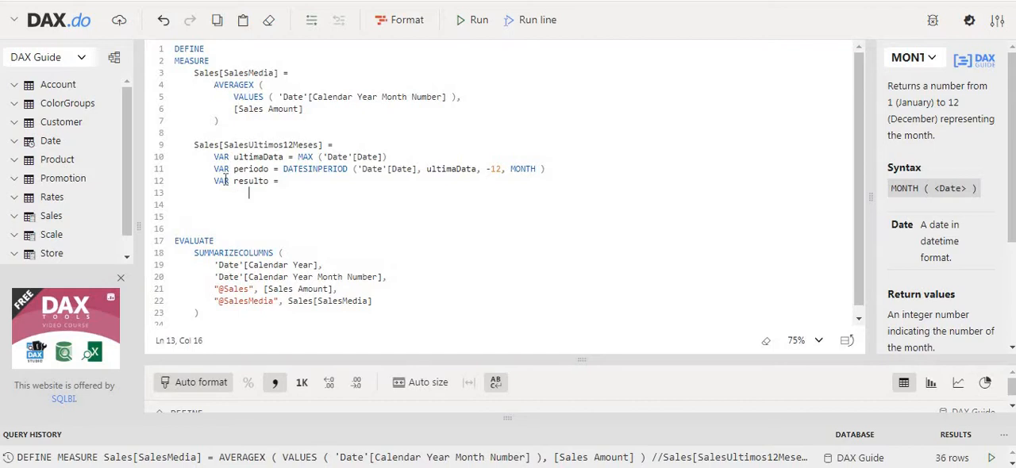
key(Up)
key(Right)
key(Right)
key(Right)
key(BackSpace)
text(ado)
key(End)
key(Return)
key(Tab)
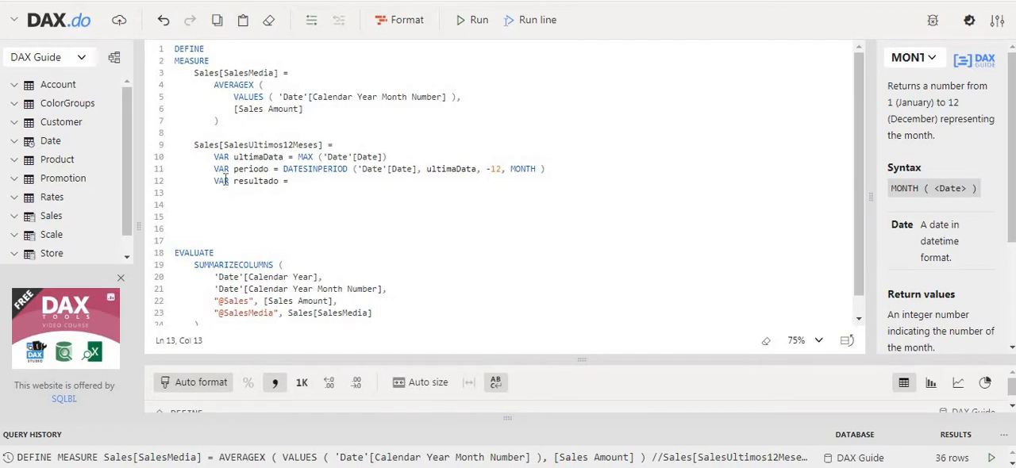
Step: Open a CALCULATE call in resultado and copy the AVERAGEX expression from SalesMedia in as its first argument
text(CALCULATE ()
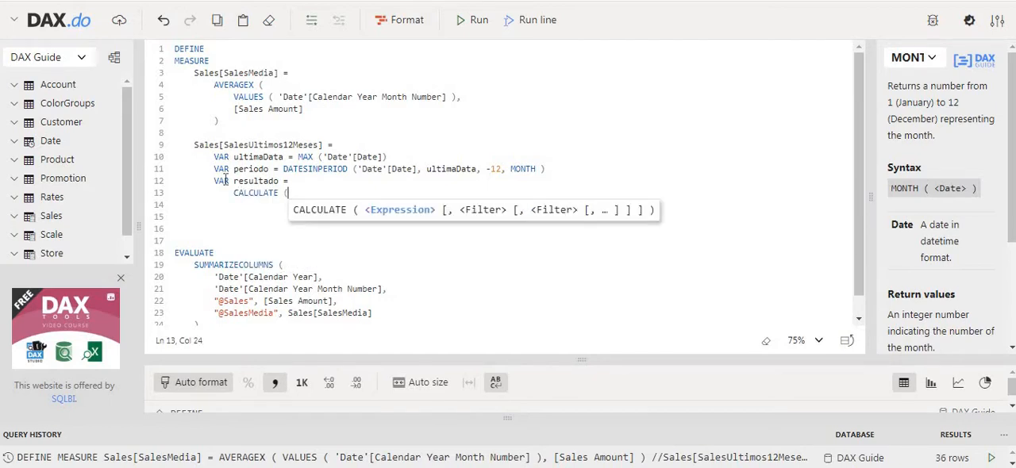
key(Return)
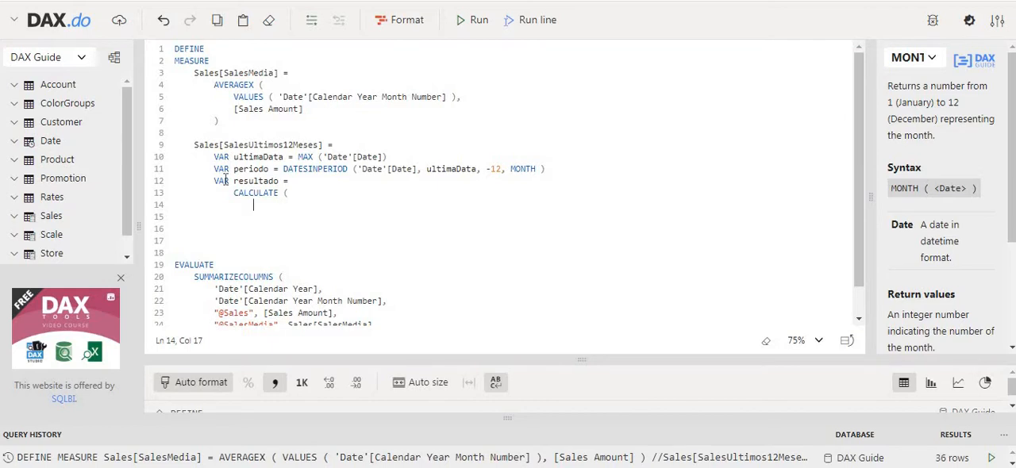
text(VA)
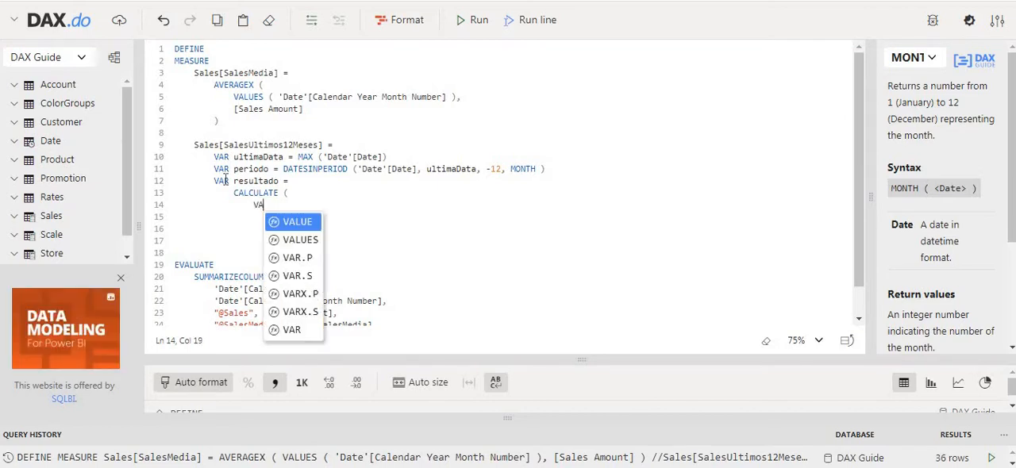
key(BackSpace)
key(BackSpace)
key(BackSpace)
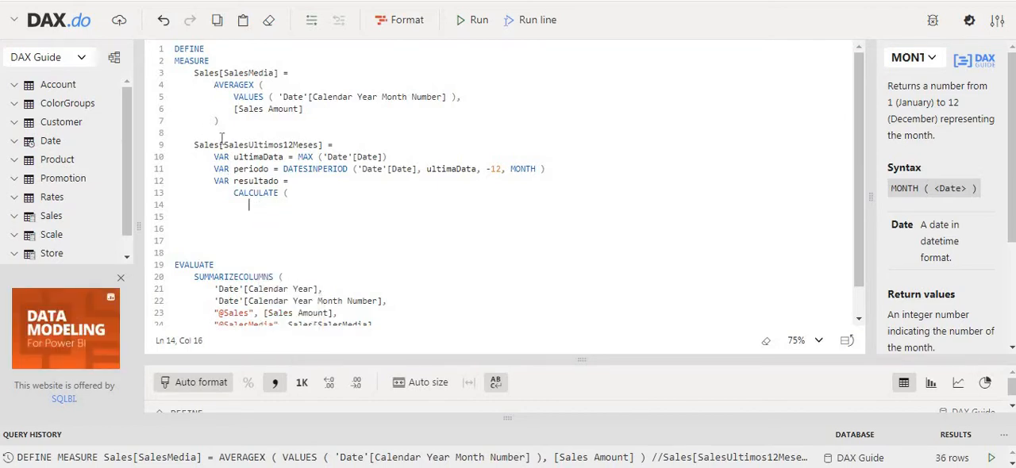
drag(213, 84, 219, 120)
key(ctrl+c)
click(265, 208)
key(ctrl+v)
Step: Indent the copied VALUES and [Sales Amount] lines so they align inside the nested AVERAGEX
click(236, 216)
key(Tab)
key(Tab)
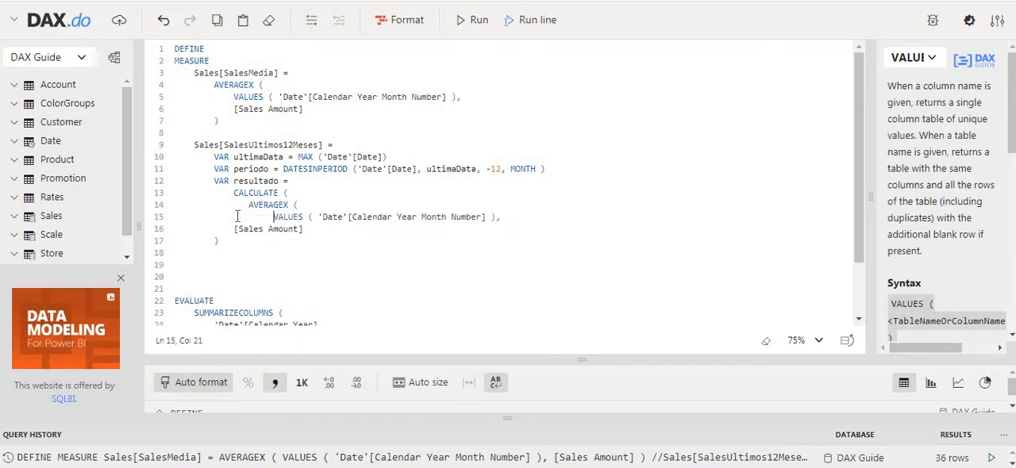
key(BackSpace)
click(237, 222)
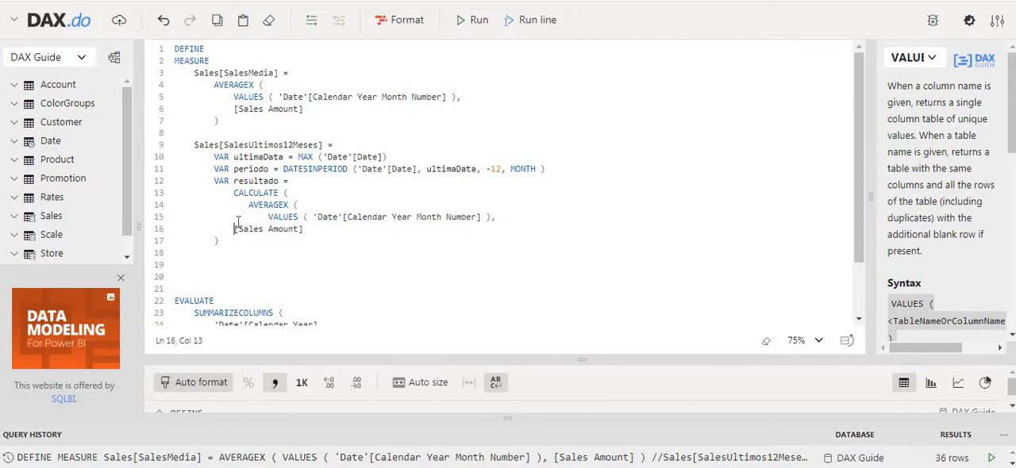
key(Tab)
key(Tab)
key(BackSpace)
Step: Align the closing parenthesis of the nested AVERAGEX on its own line, add a comma and begin a new line
key(End)
key(Delete)
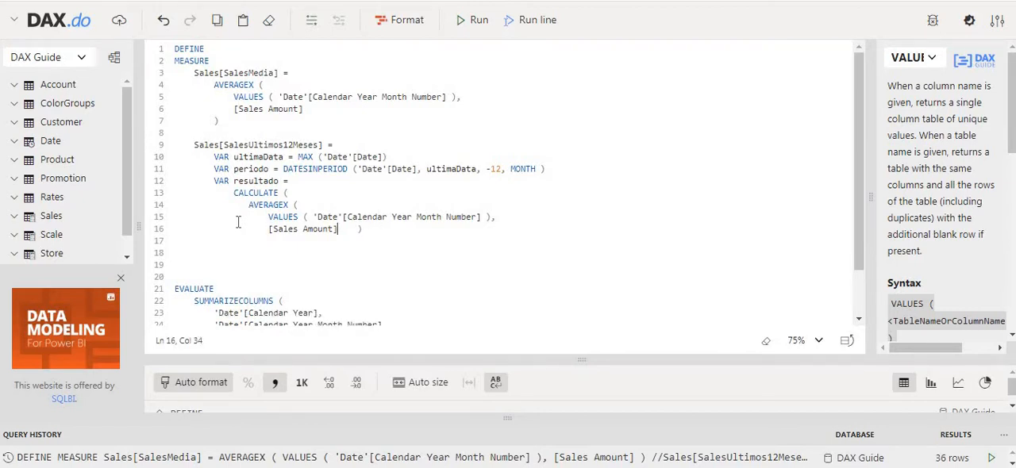
key(Delete)
key(Delete)
key(Return)
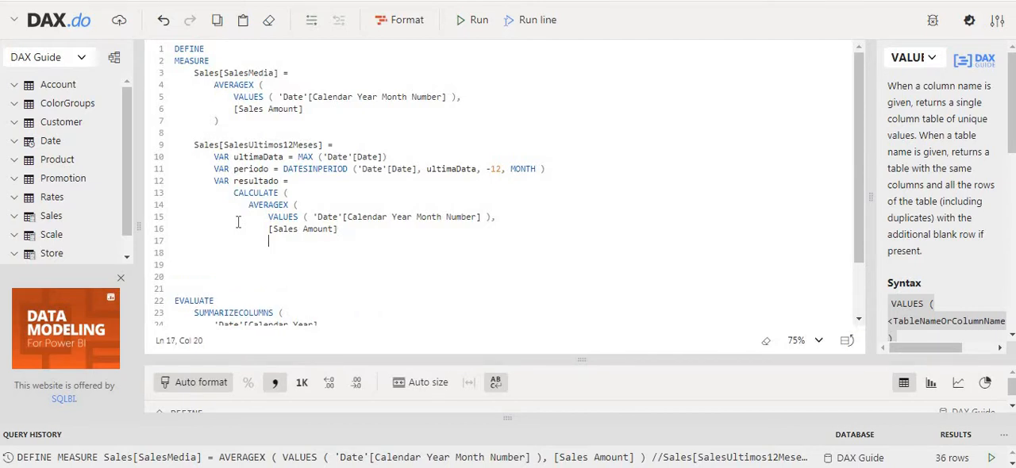
key(BackSpace)
text(),)
key(Return)
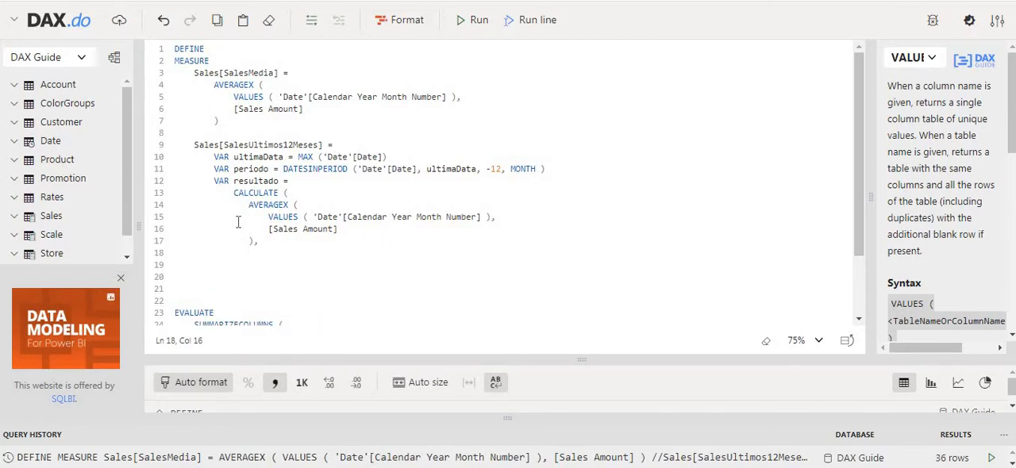
Step: Add periodo as the second argument of CALCULATE and close the call with a parenthesis on its own line
text(P)
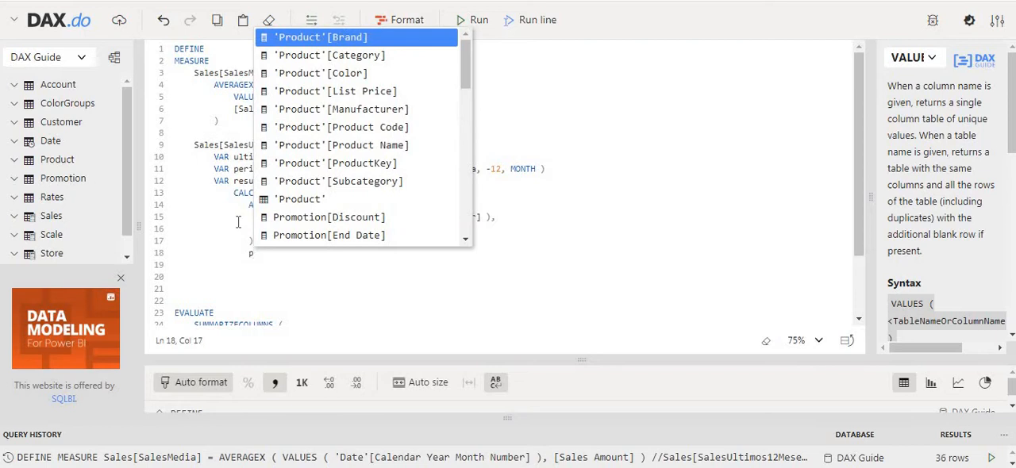
text(errio)
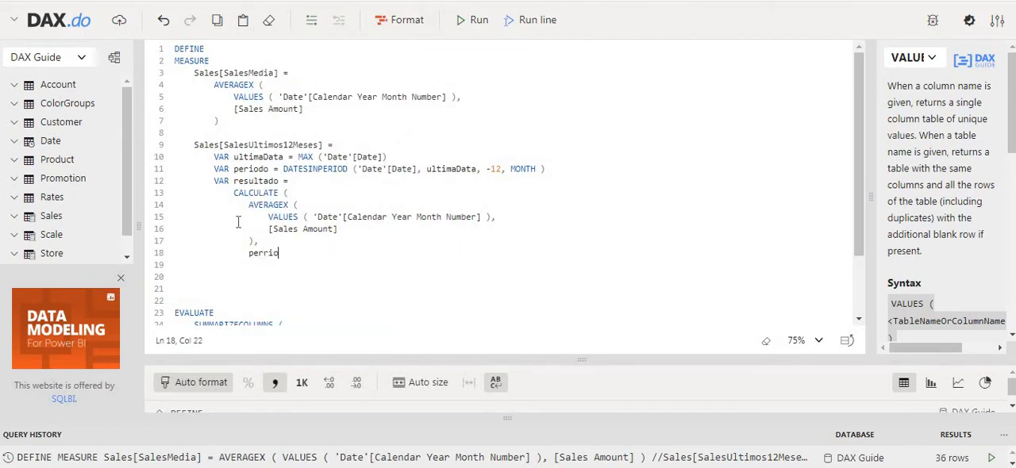
key(BackSpace)
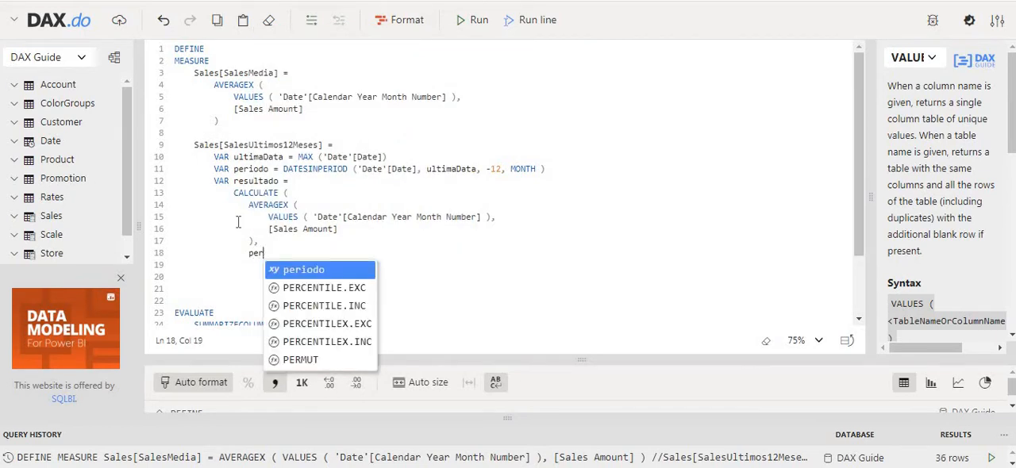
text(iodo)
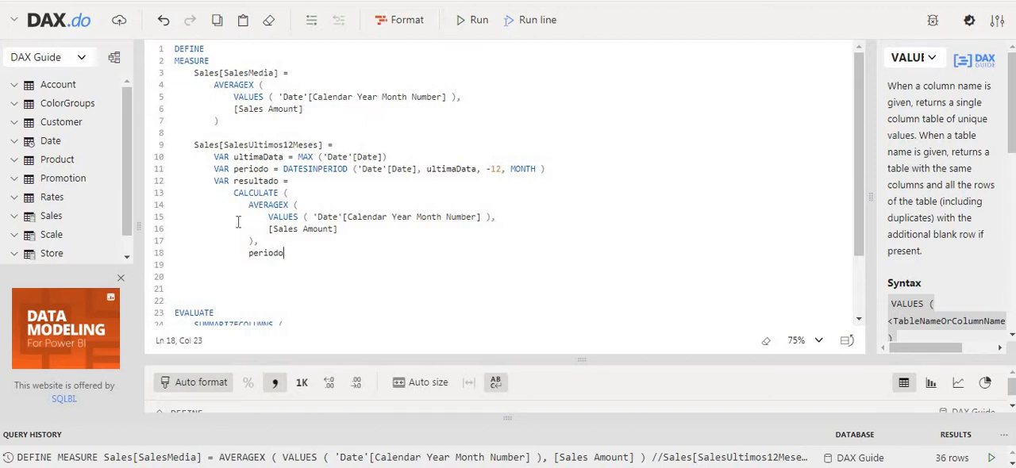
key(Return)
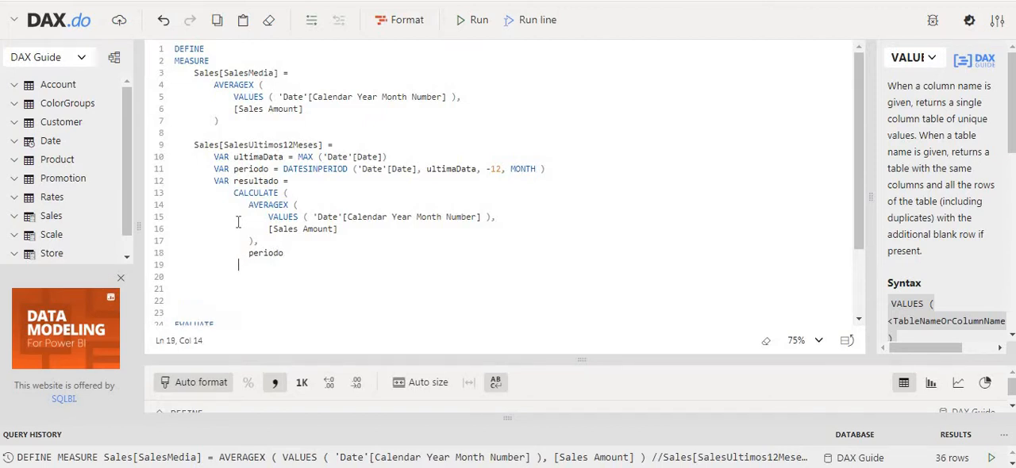
text())
double_click(278, 254)
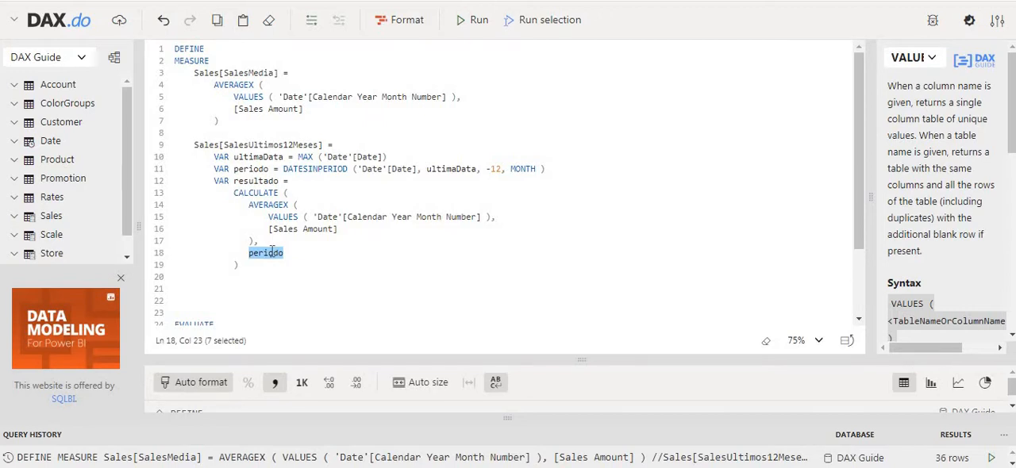
double_click(272, 252)
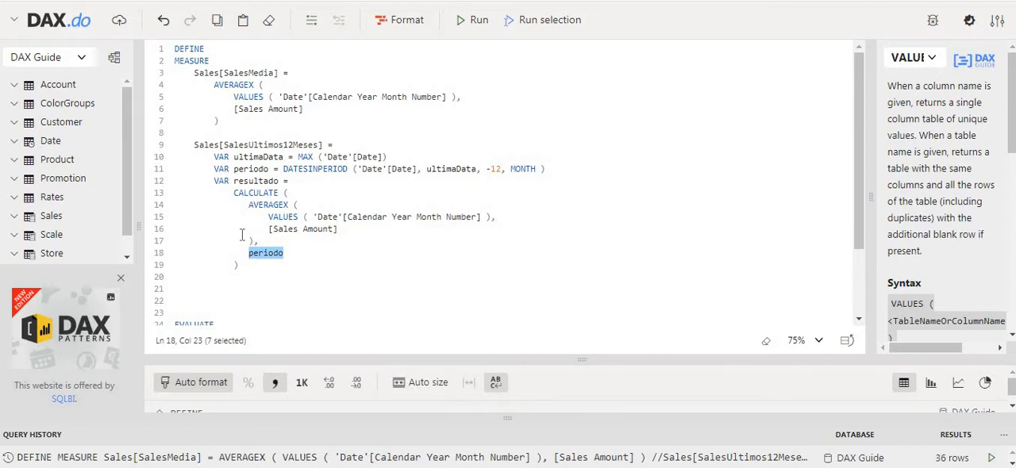
Step: Finish the SalesUltimos12Meses measure with a RETURN line followed by resultado aligned beneath it
click(240, 260)
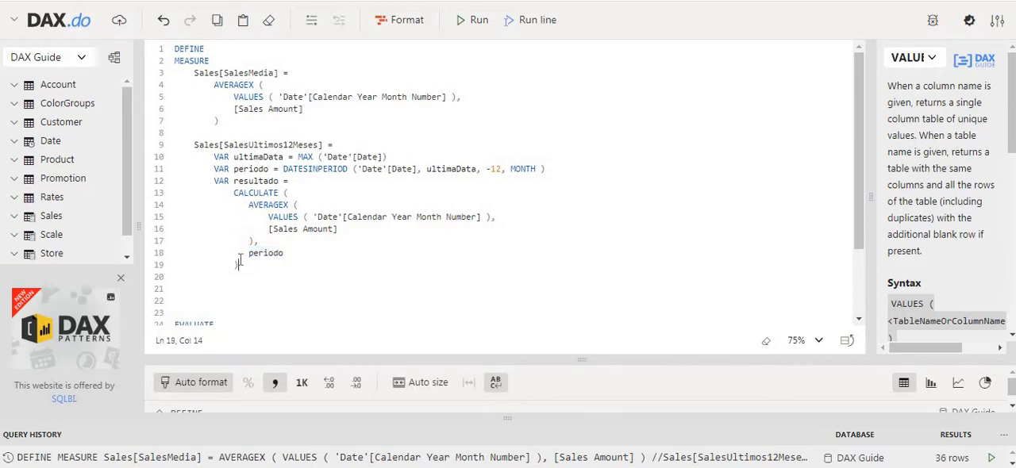
key(Return)
key(BackSpace)
key(BackSpace)
key(BackSpace)
text(RETURN)
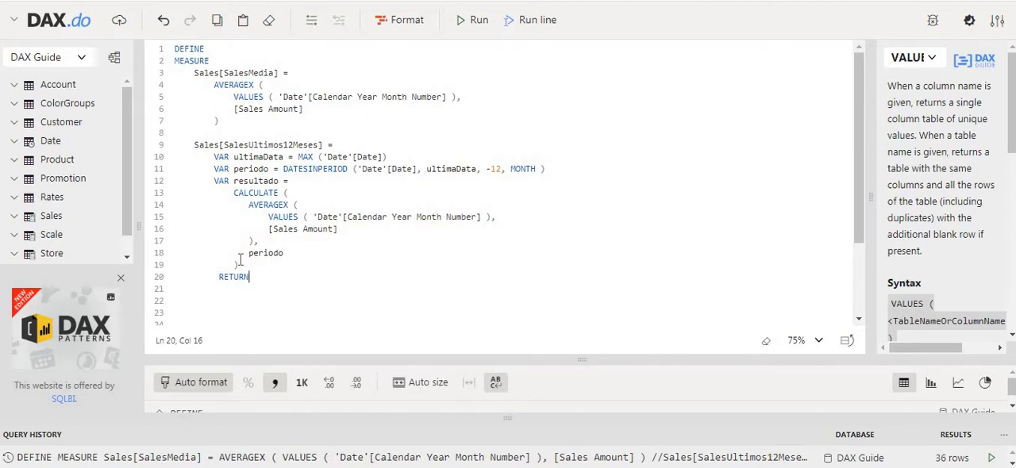
key(Return)
key(Tab)
text(resultado)
key(Home)
key(BackSpace)
key(BackSpace)
key(BackSpace)
key(BackSpace)
click(308, 287)
scroll(308, 287, down, 3)
click(254, 295)
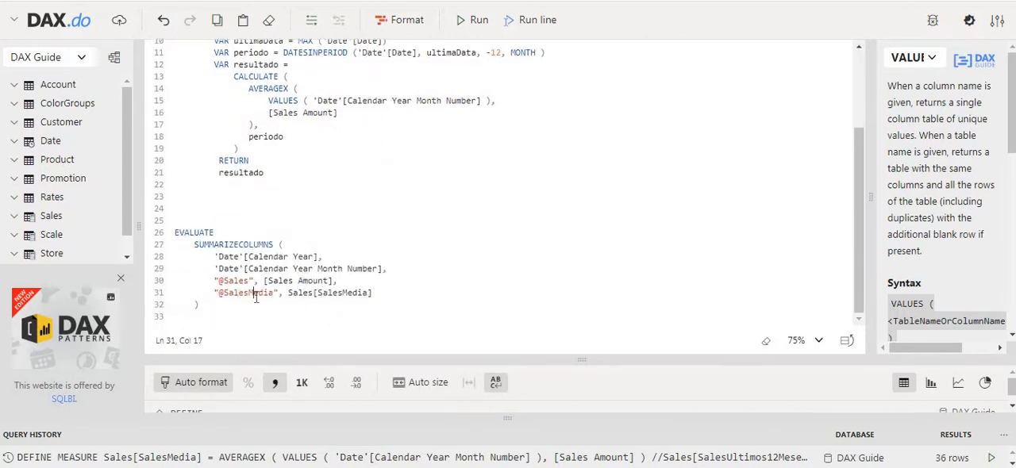
key(End)
key(shift+Home)
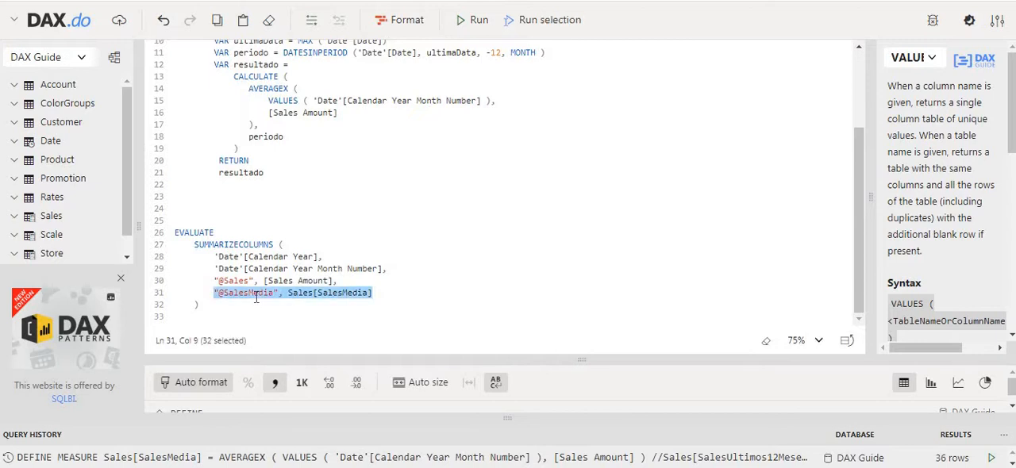
key(ctrl+c)
key(End)
key(Return)
key(ctrl+v)
key(Home)
key(Right)
key(Right)
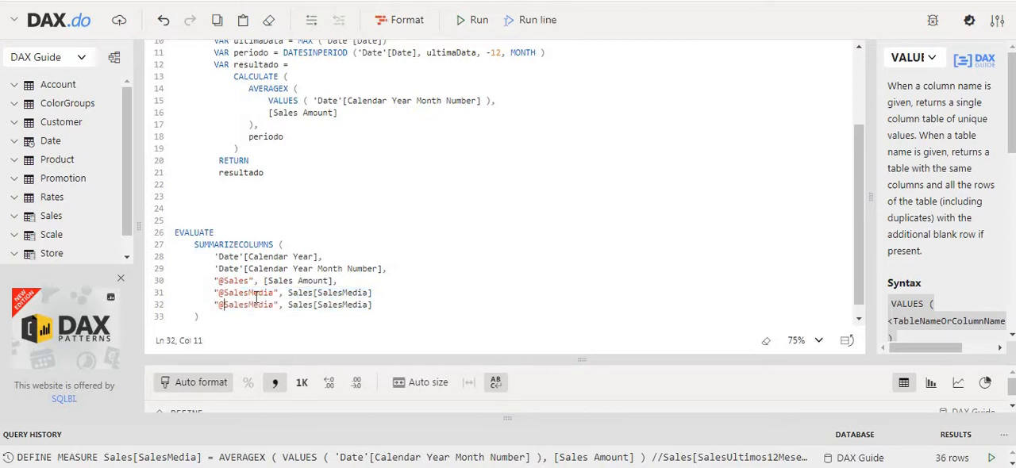
key(Right)
key(Right)
key(Right)
key(Right)
key(Right)
key(Right)
key(Right)
key(Right)
key(Right)
key(Right)
text(12Meses)
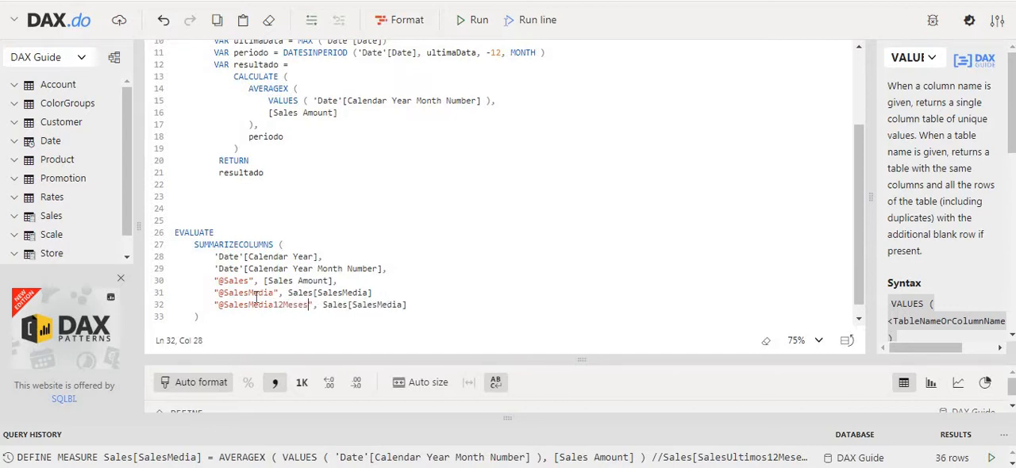
scroll(280, 245, up, 3)
double_click(254, 144)
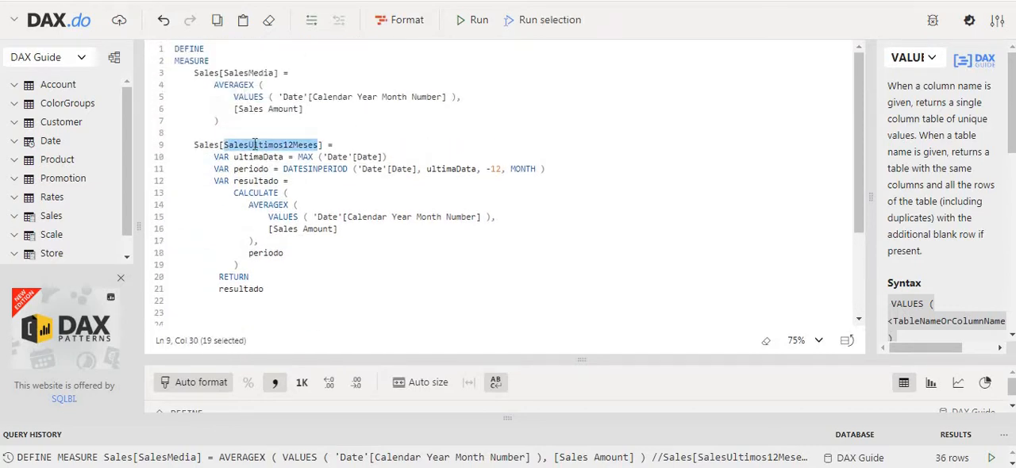
drag(196, 146, 323, 149)
scroll(374, 222, down, 3)
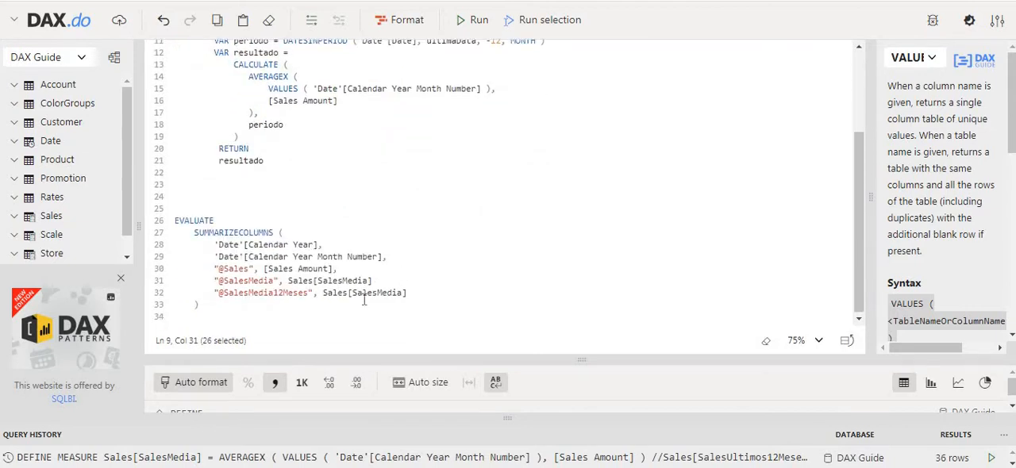
drag(322, 293, 411, 293)
key(ctrl+v)
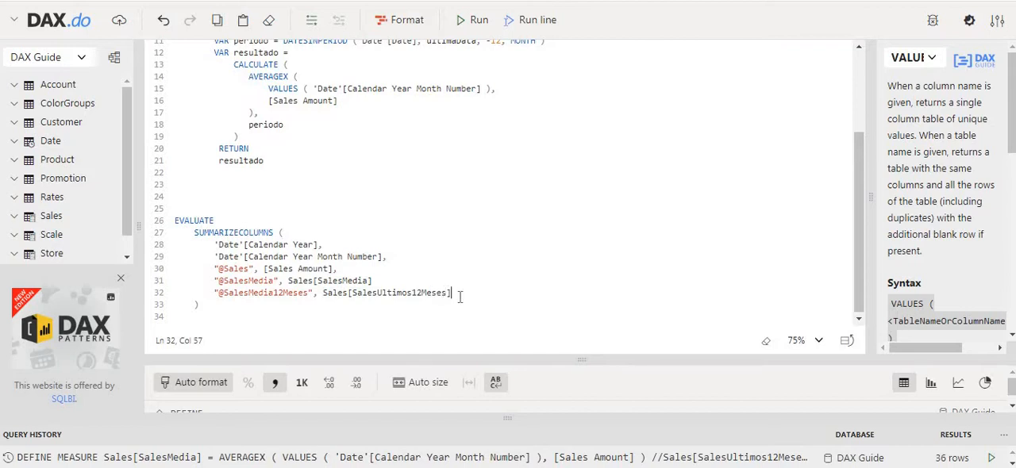
Step: Add a comma after Sales[SalesMedia] in SUMMARIZECOLUMNS, run the query and check its output
click(282, 308)
click(473, 20)
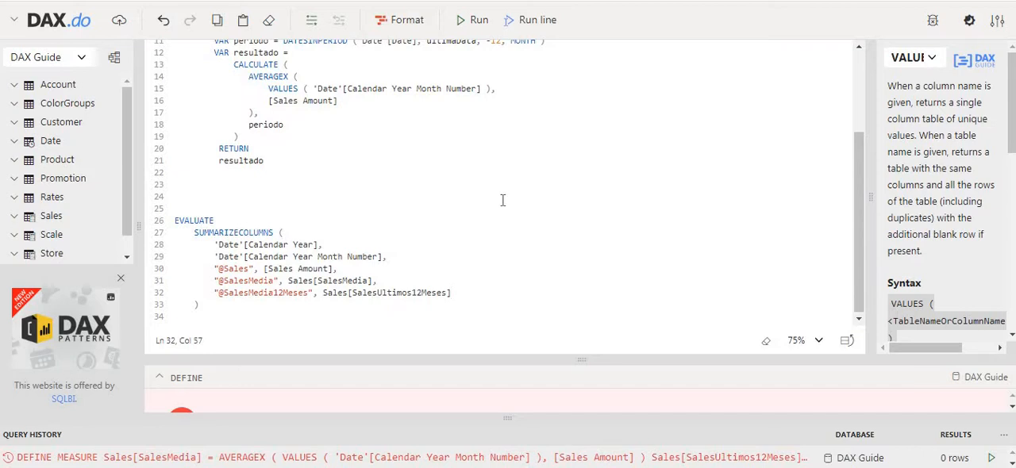
scroll(503, 200, up, 2)
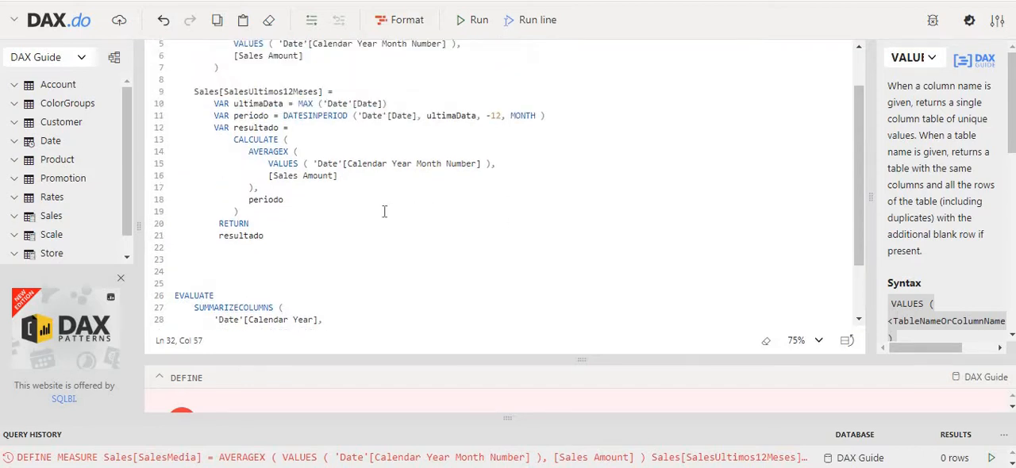
scroll(384, 211, down, 2)
drag(460, 357, 438, 239)
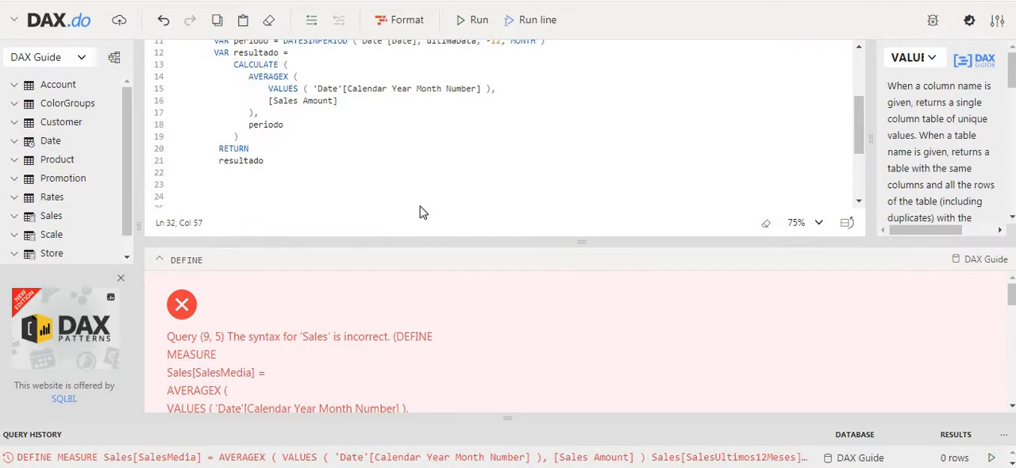
click(413, 173)
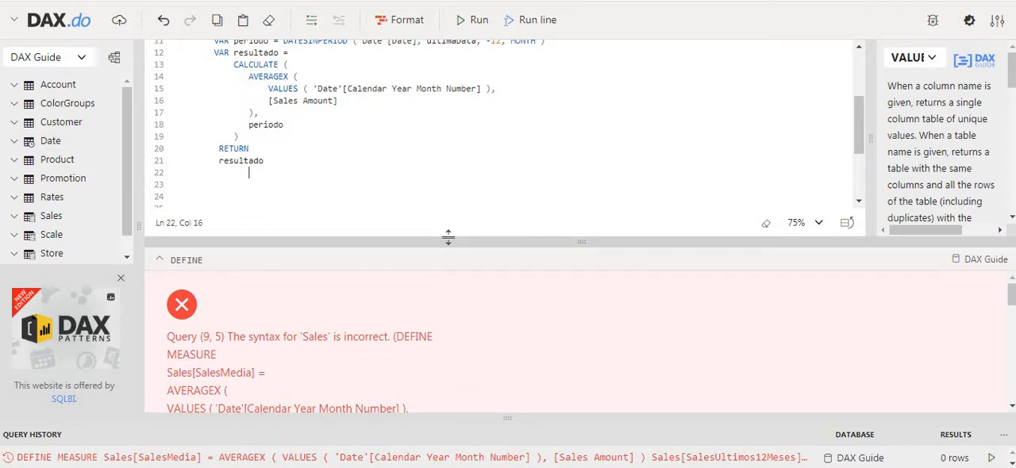
drag(448, 236, 456, 296)
Step: Insert a MEASURE keyword on its own line above Sales[SalesUltimos12Meses], separated from the SalesMedia definition by a blank line
scroll(372, 220, up, 4)
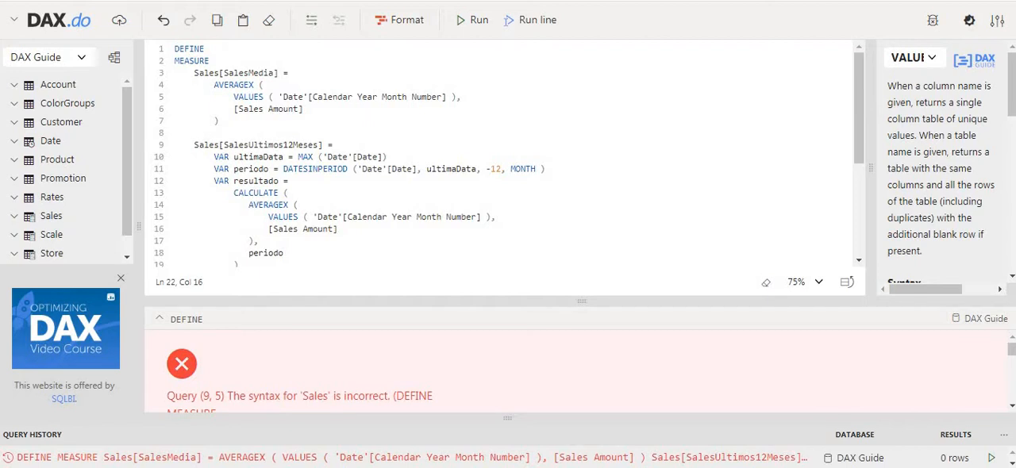
click(176, 143)
text(MESA)
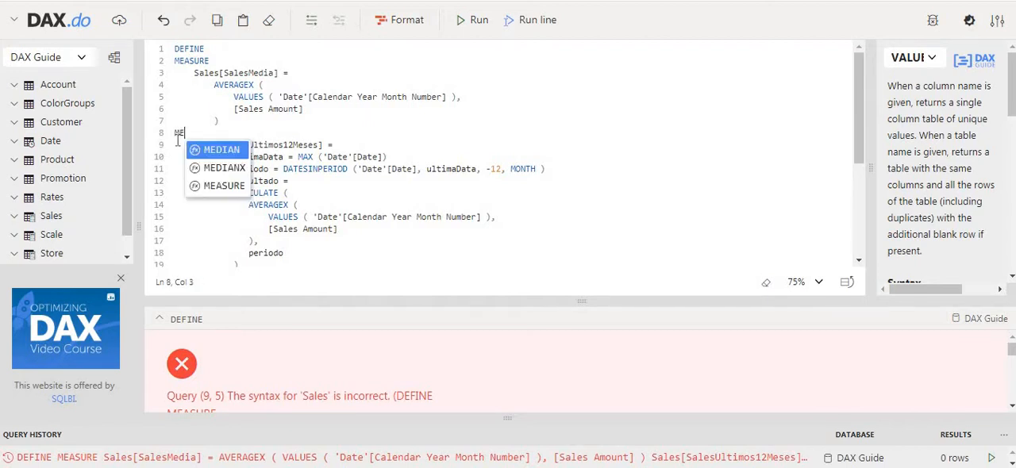
key(BackSpace)
text(A)
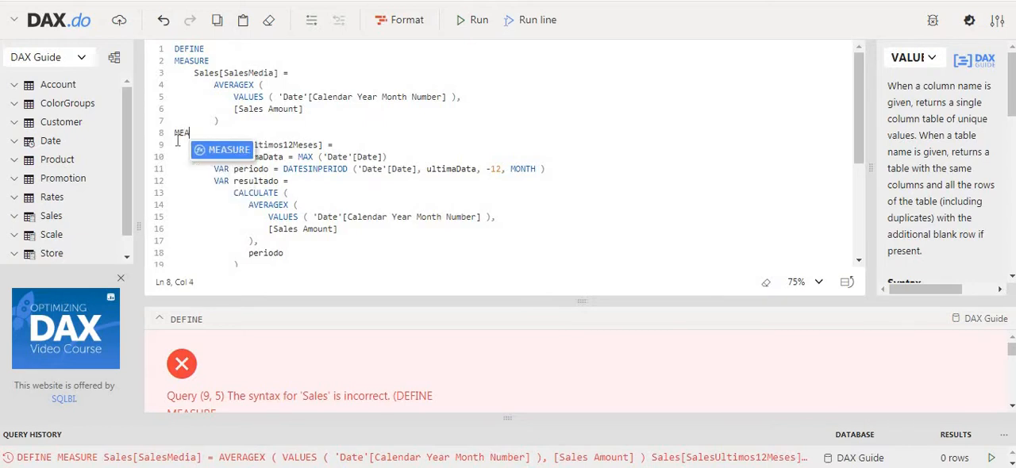
key(Tab)
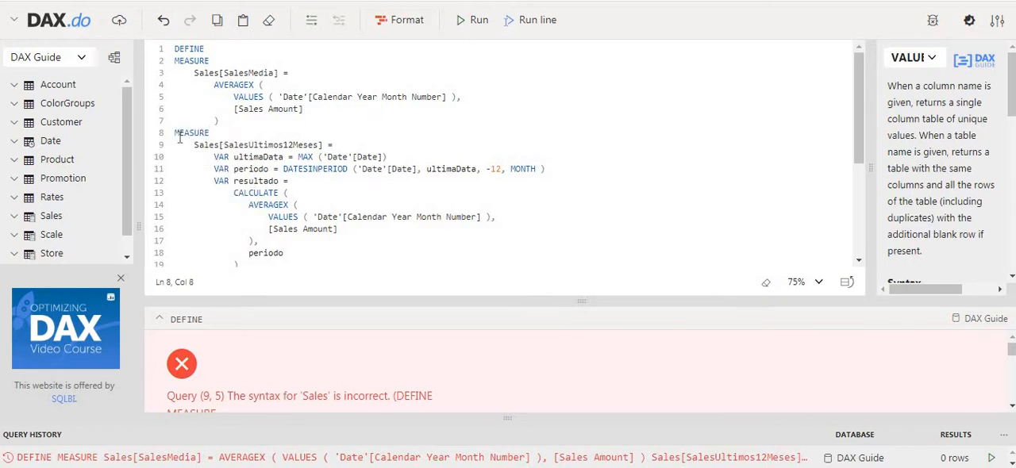
shift+click(236, 123)
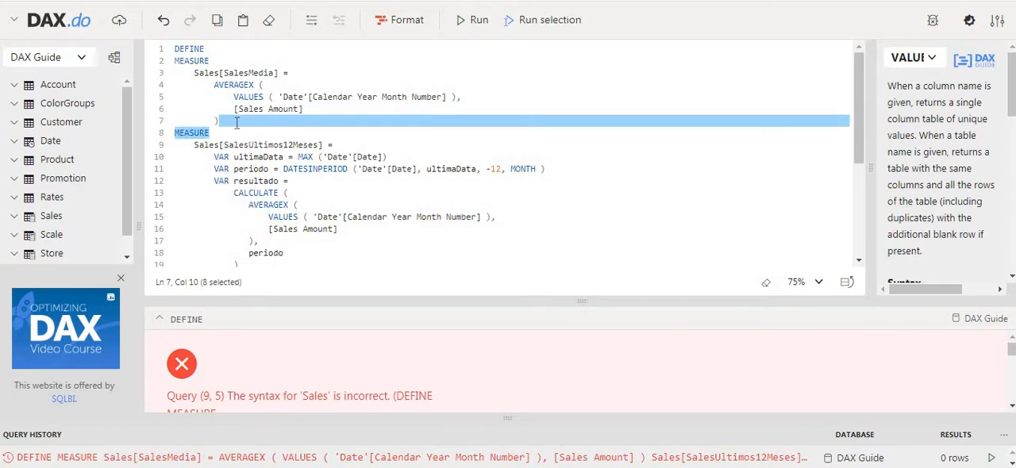
click(237, 123)
key(Return)
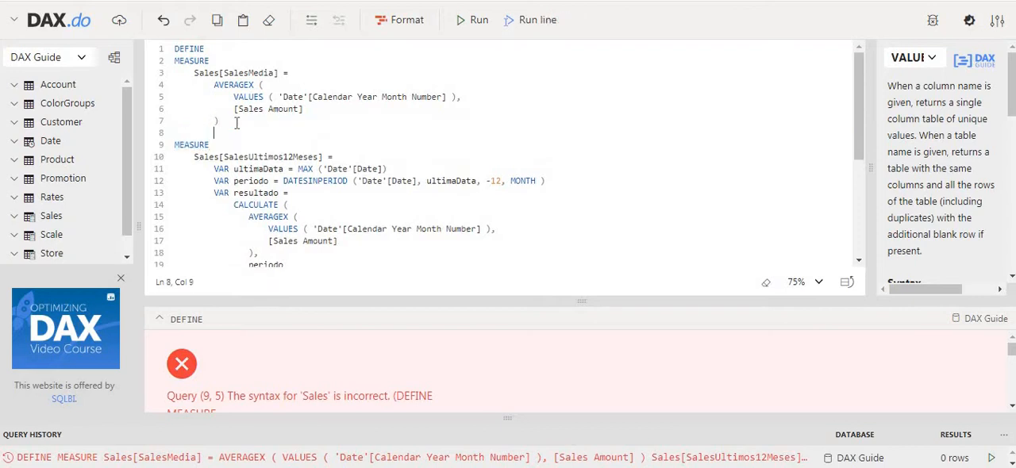
click(472, 20)
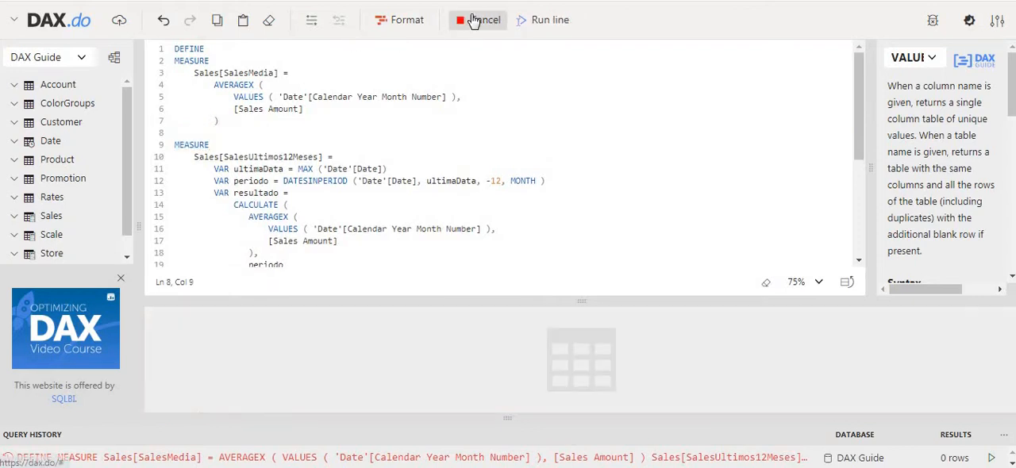
click(413, 229)
scroll(414, 238, down, 2)
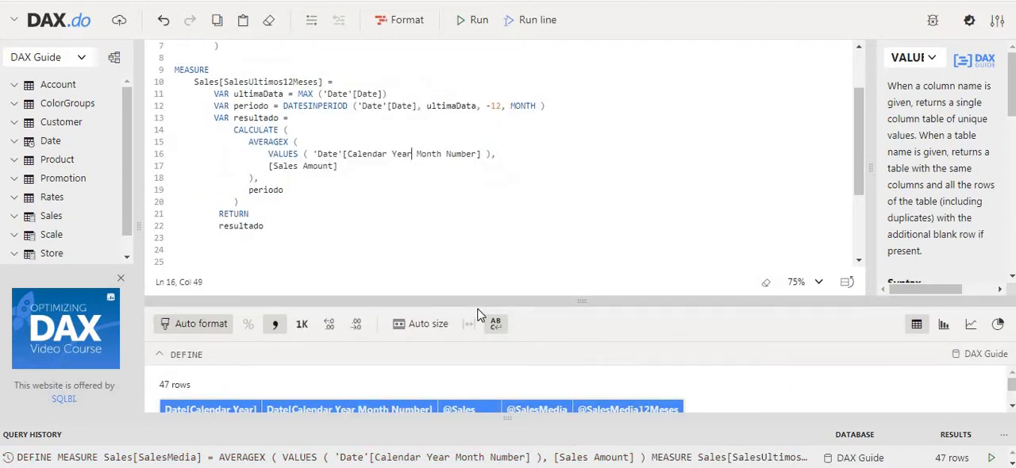
drag(478, 295, 458, 125)
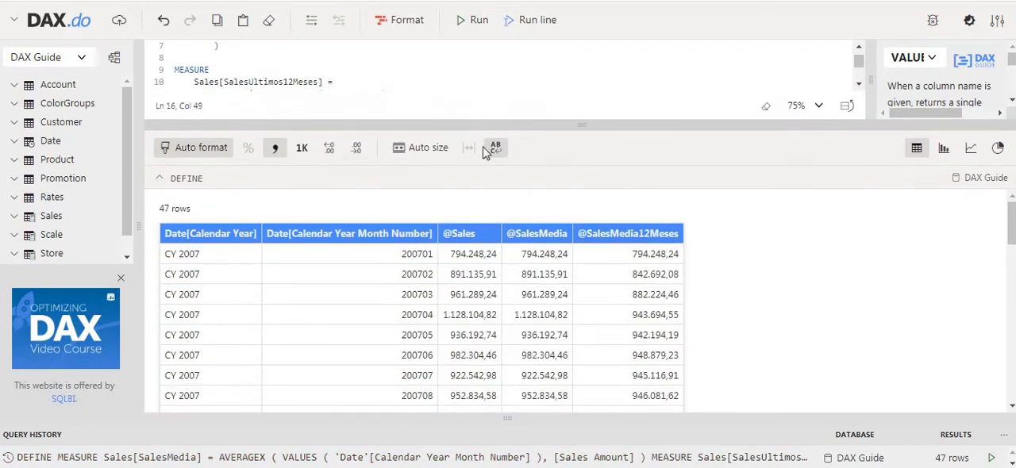
drag(509, 233, 526, 276)
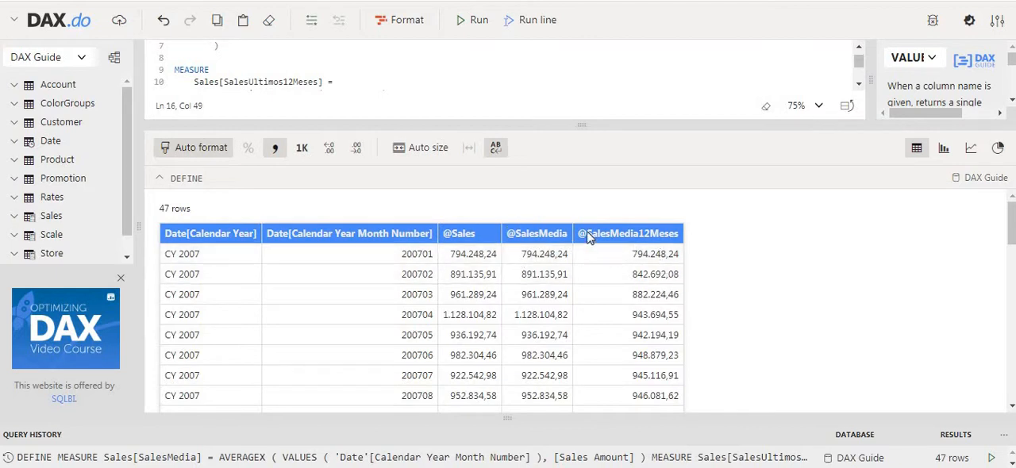
drag(586, 234, 681, 242)
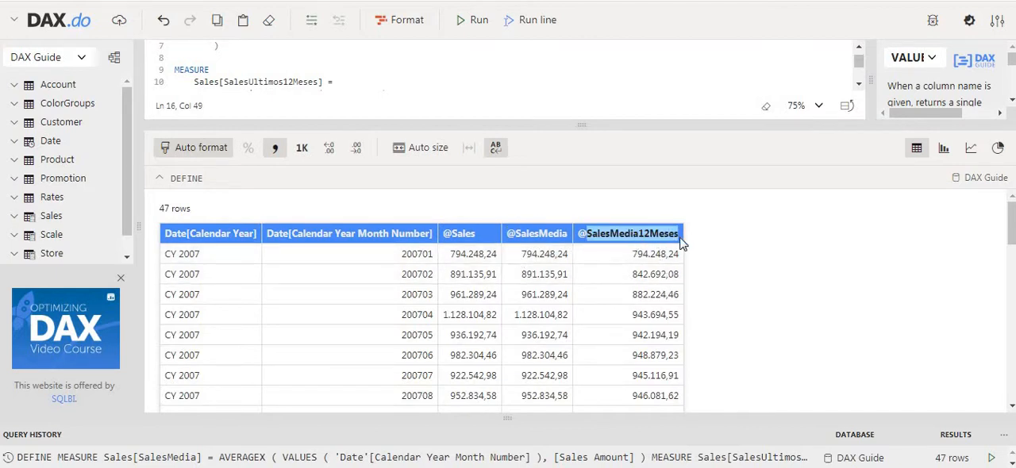
scroll(653, 287, down, 1)
scroll(641, 281, up, 1)
Step: Open the Windows Calculator and place it beside the results table so the sales columns stay readable
key(super)
text(calc)
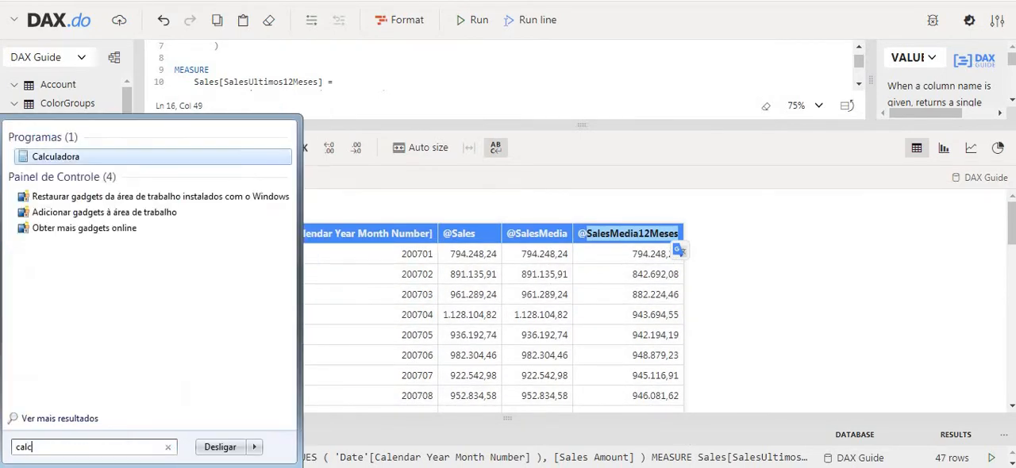
key(Return)
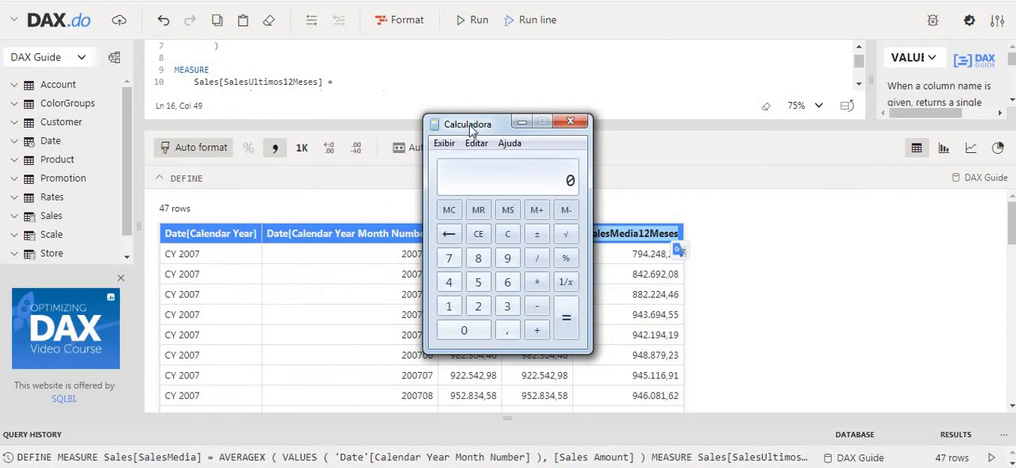
drag(452, 117, 746, 113)
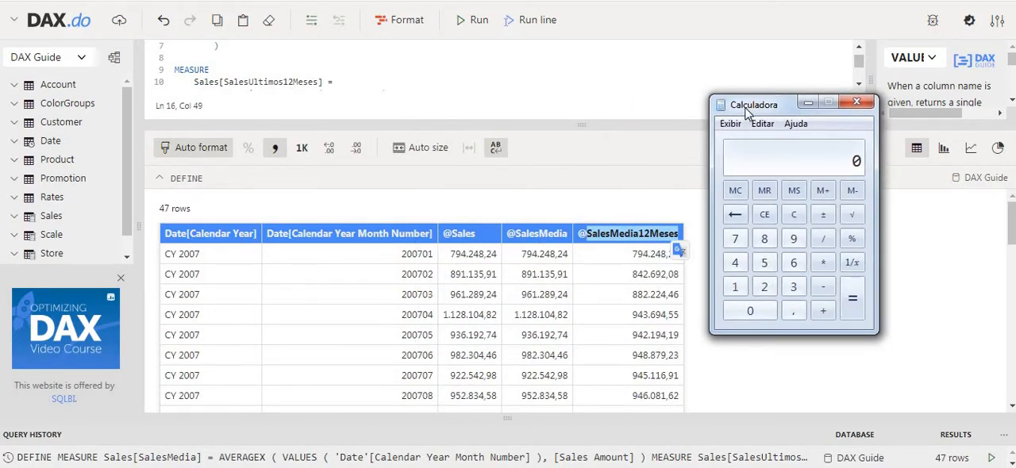
Step: Calculate the average of the first three months' sales in thousands: add 794, 891 and 961, and divide by 3
text(794 + 891 + )
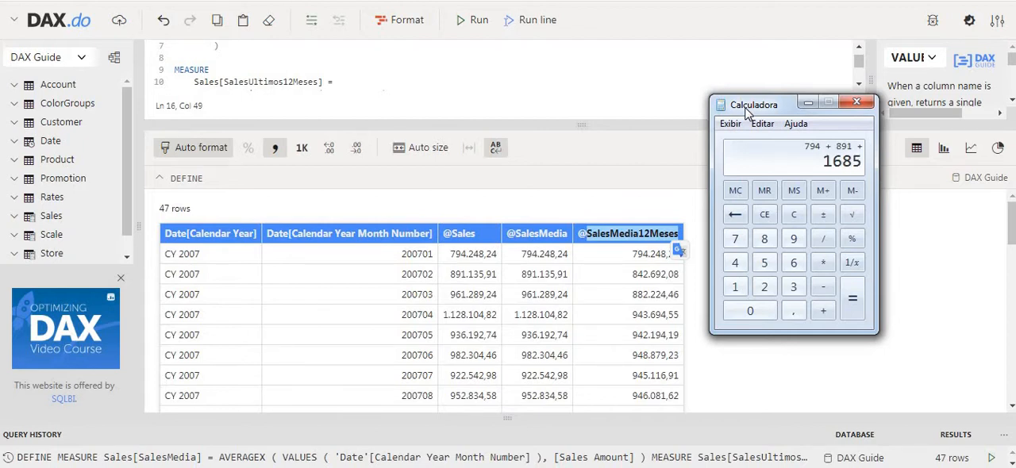
text(961)
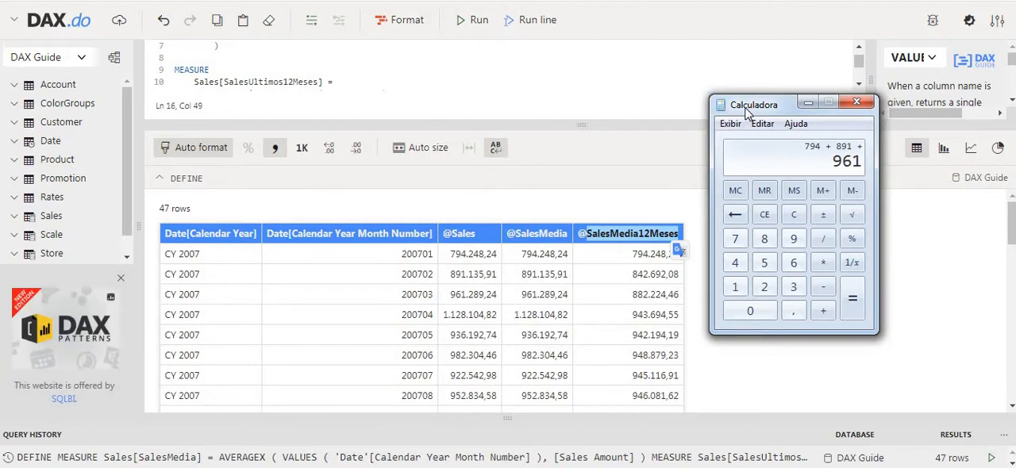
key(Return)
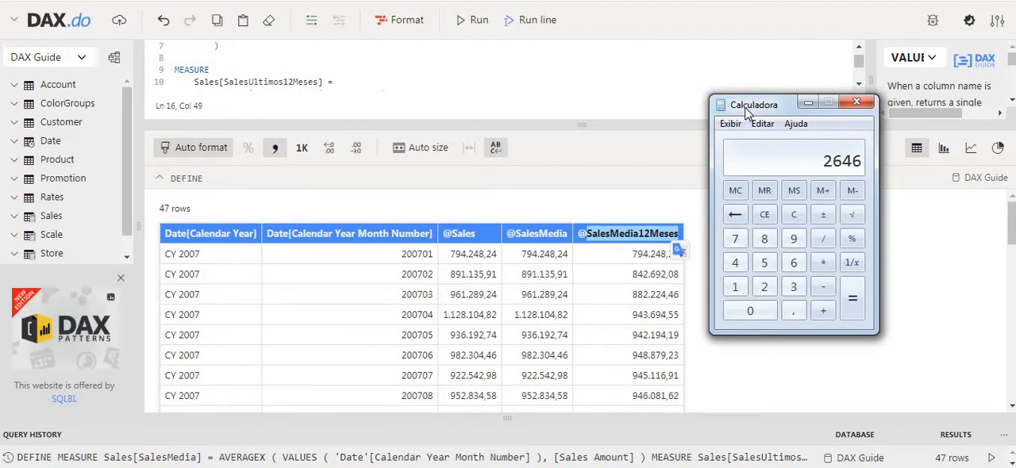
key(slash)
text(3)
key(Return)
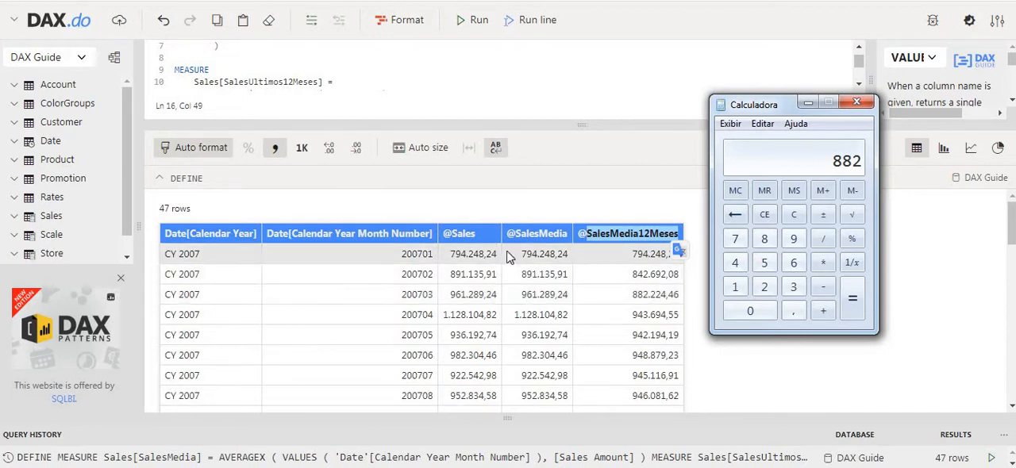
click(640, 325)
scroll(640, 329, down, 5)
scroll(640, 331, up, 2)
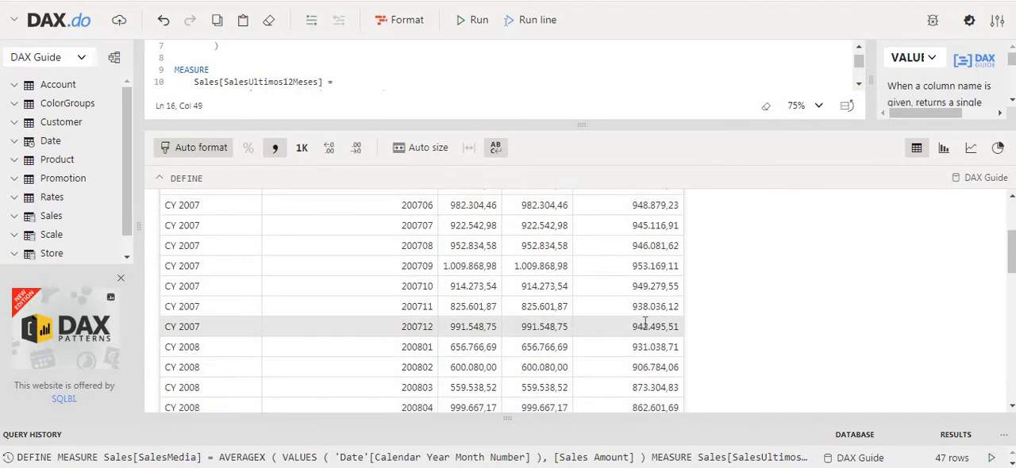
scroll(643, 321, down, 2)
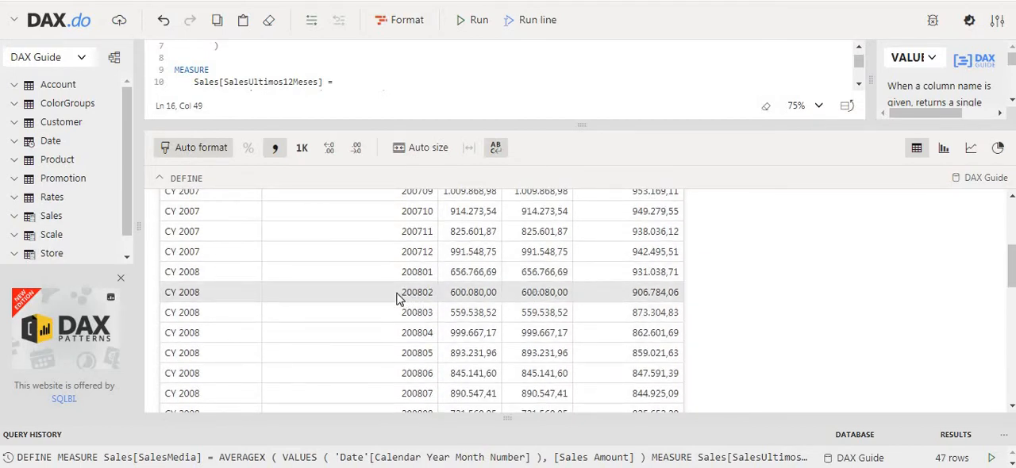
drag(401, 292, 589, 297)
click(629, 300)
scroll(399, 300, up, 5)
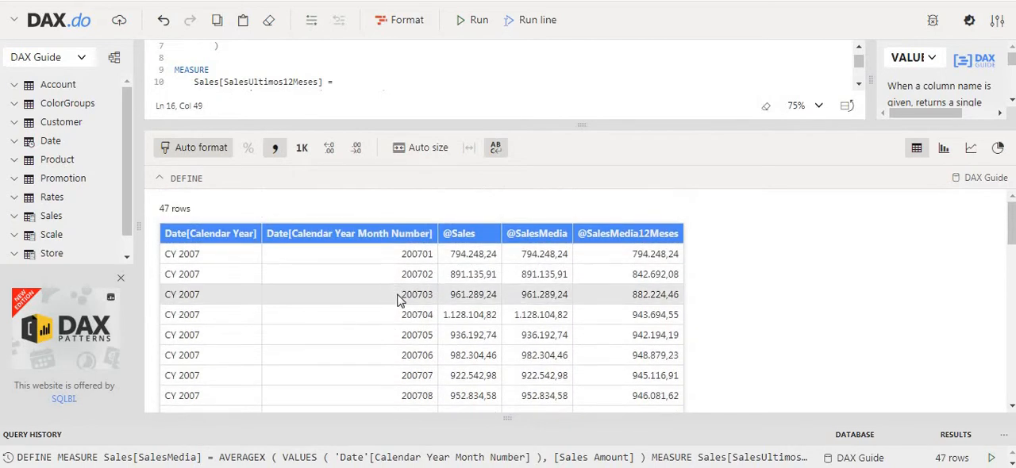
scroll(406, 310, down, 2)
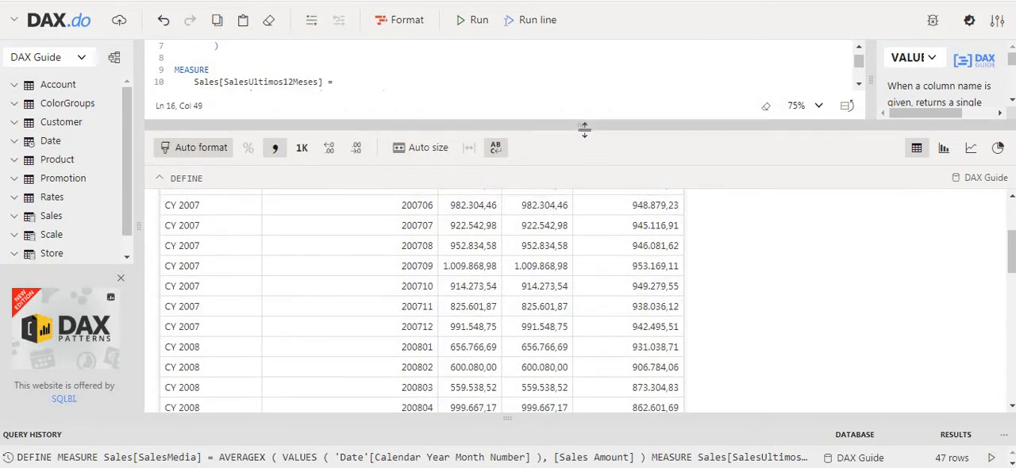
Step: Enlarge the query editor and review the -12, MONTH arguments of DATESINPERIOD and the averaged [Sales Amount] in Sales[SalesUltimos12Meses]
drag(584, 128, 583, 306)
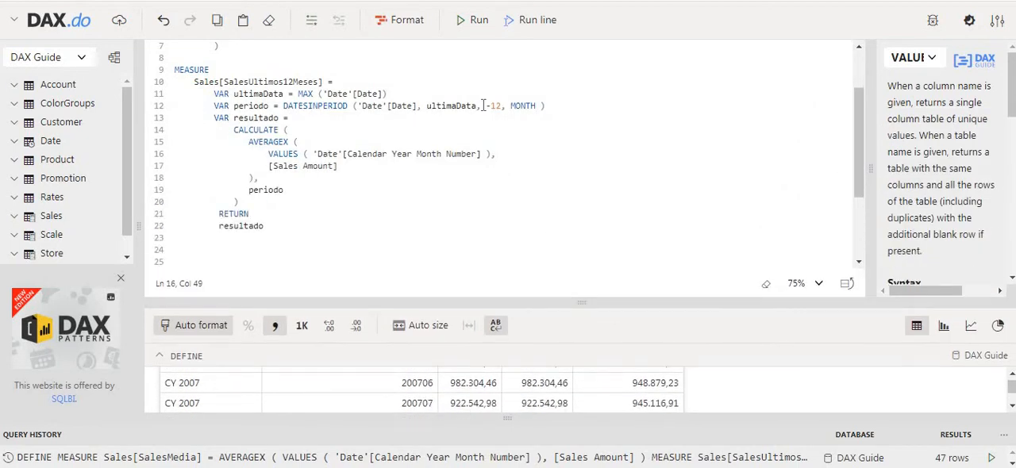
drag(484, 105, 540, 106)
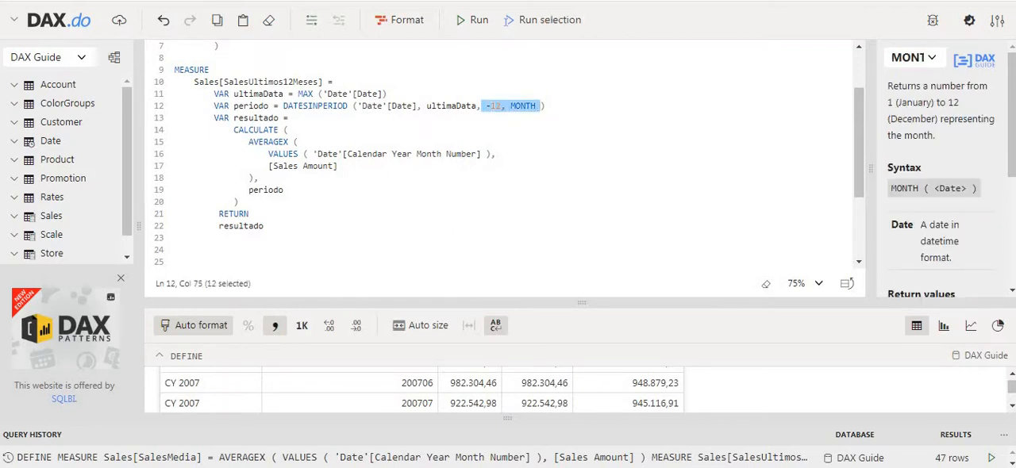
click(290, 229)
scroll(294, 229, up, 2)
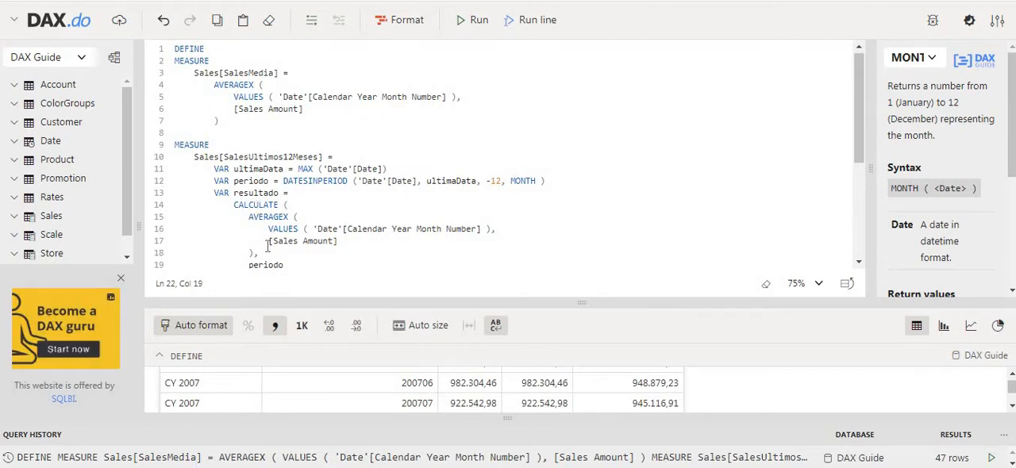
drag(268, 242, 349, 244)
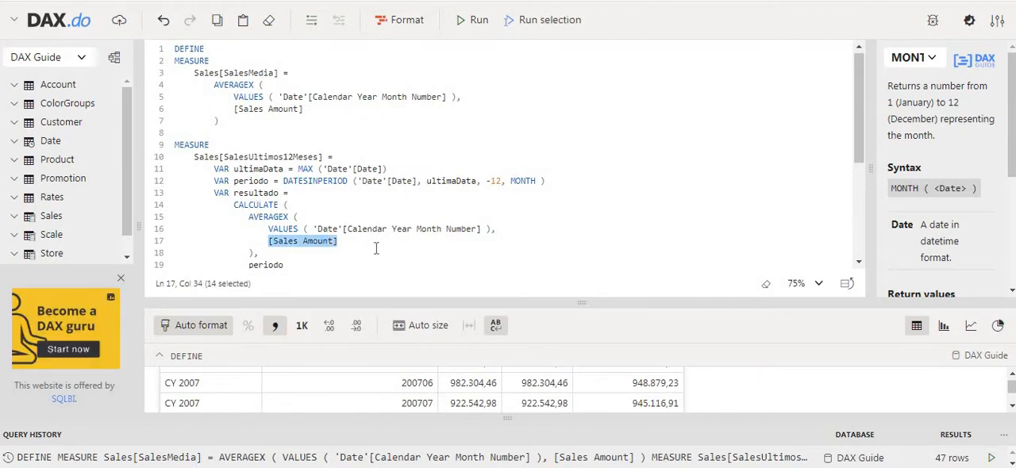
click(379, 250)
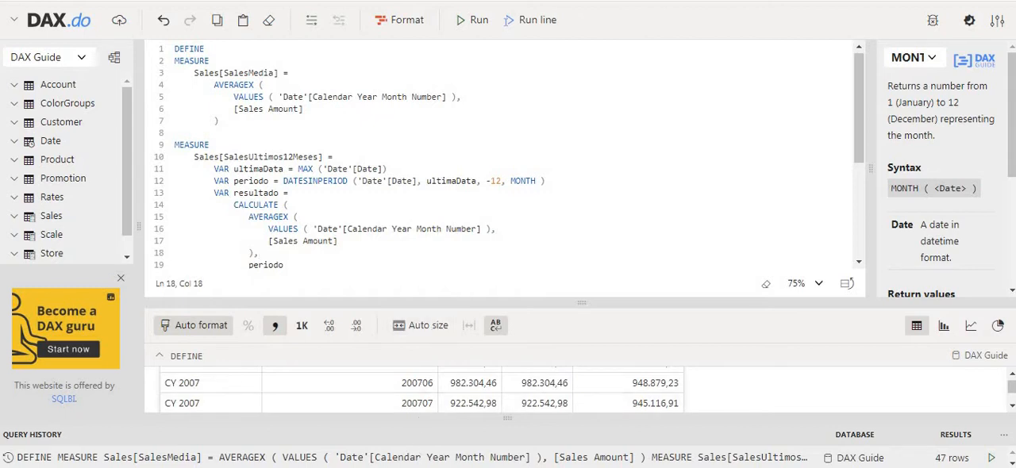
Step: Switch to Power BI Desktop and build a focus-mode table of Calendar Year and Calendar Year Month on a new report page
drag(710, 0, 502, 0)
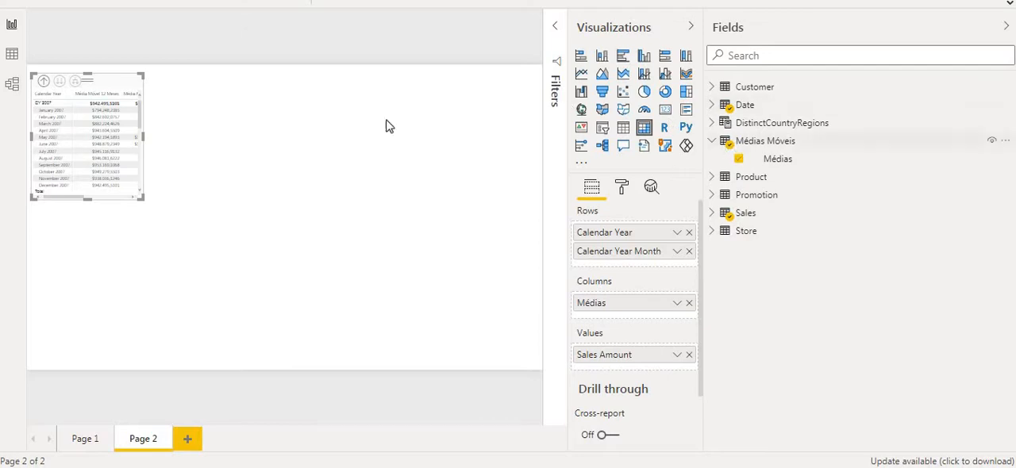
click(189, 439)
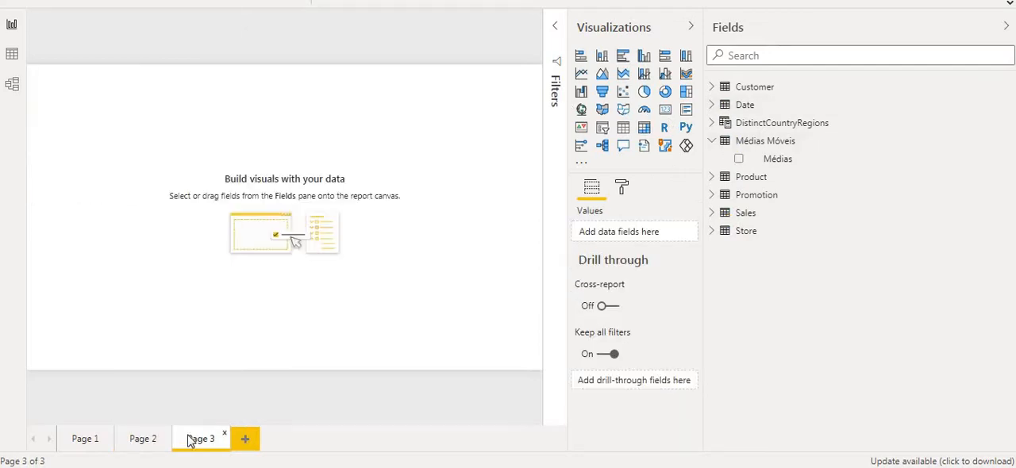
click(713, 105)
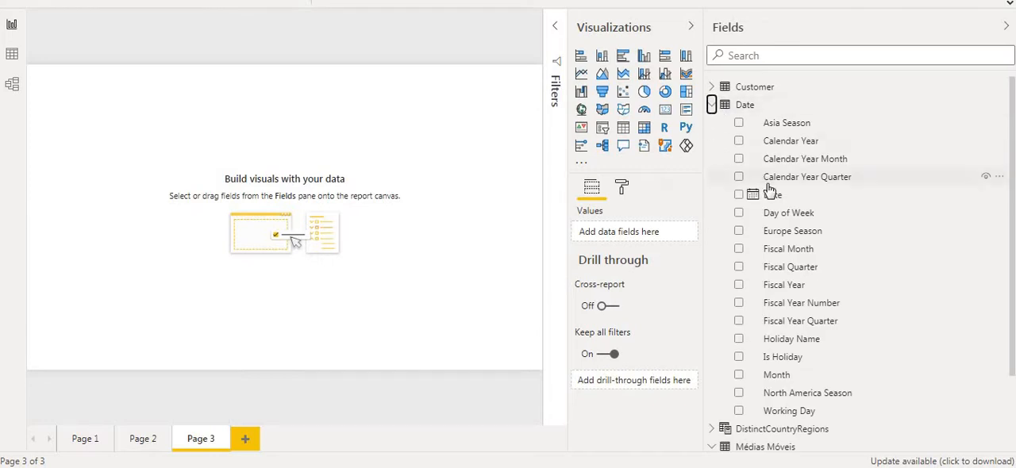
click(738, 141)
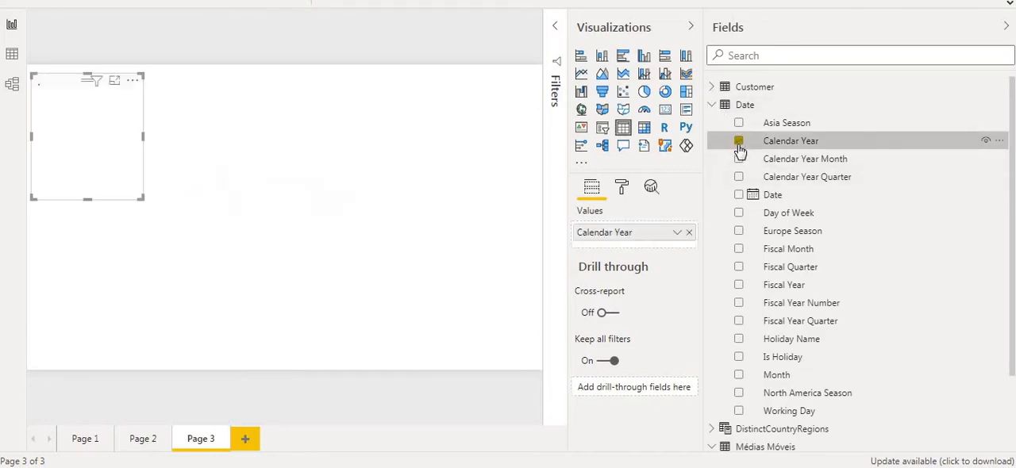
click(739, 160)
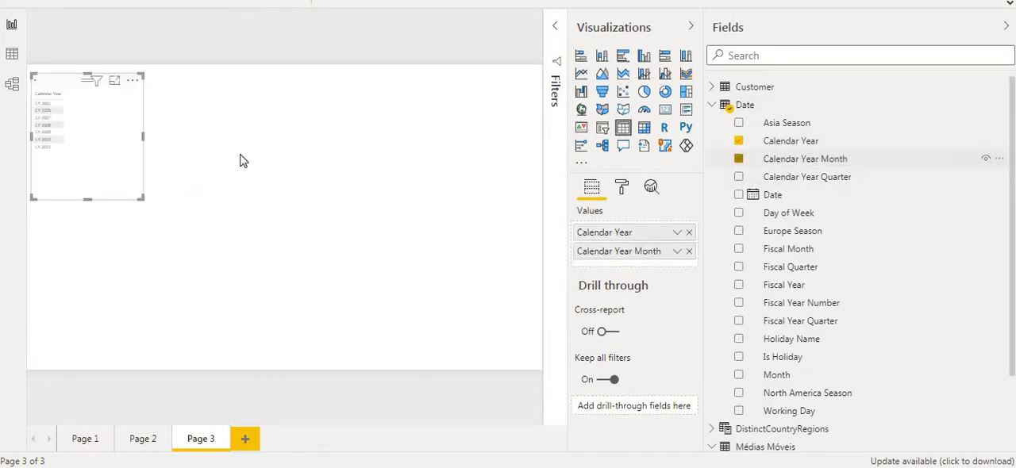
click(115, 81)
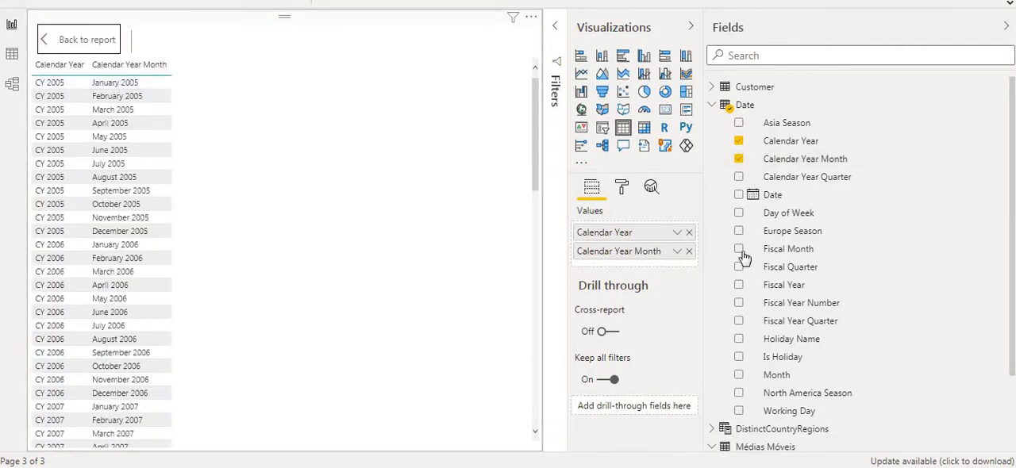
Step: Find the Sales Amount measure of the Sales table with the search term "sales" and add it to the table visual
click(788, 52)
text(sales)
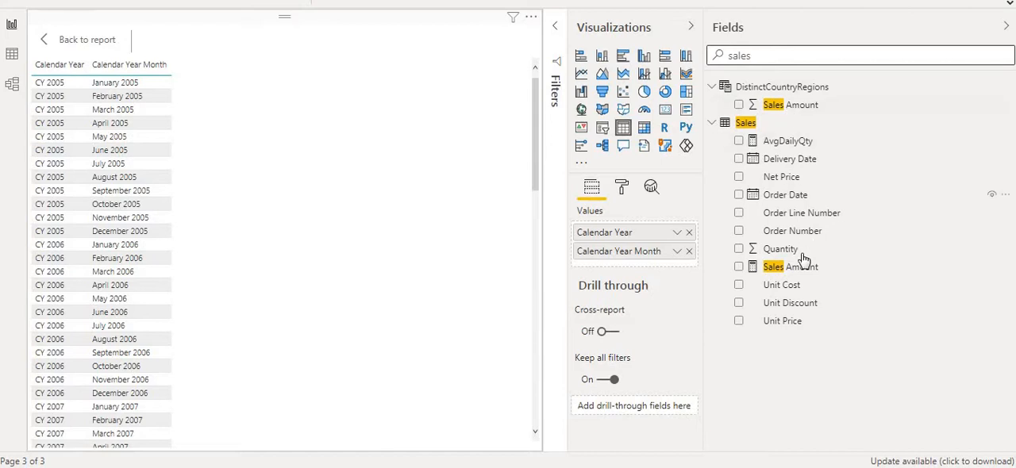
click(740, 268)
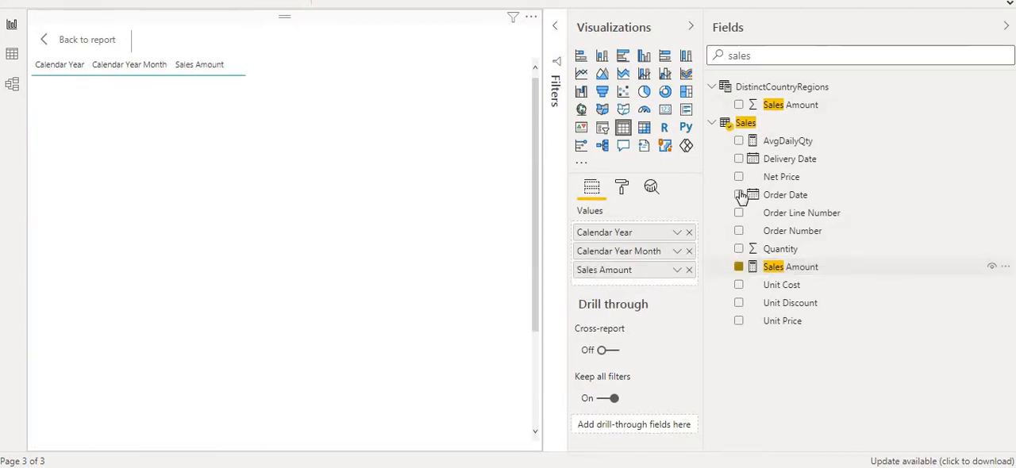
Step: Convert the table to a matrix with Calendar Year Month beneath Calendar Year in the rows, expanded down to the months
click(644, 131)
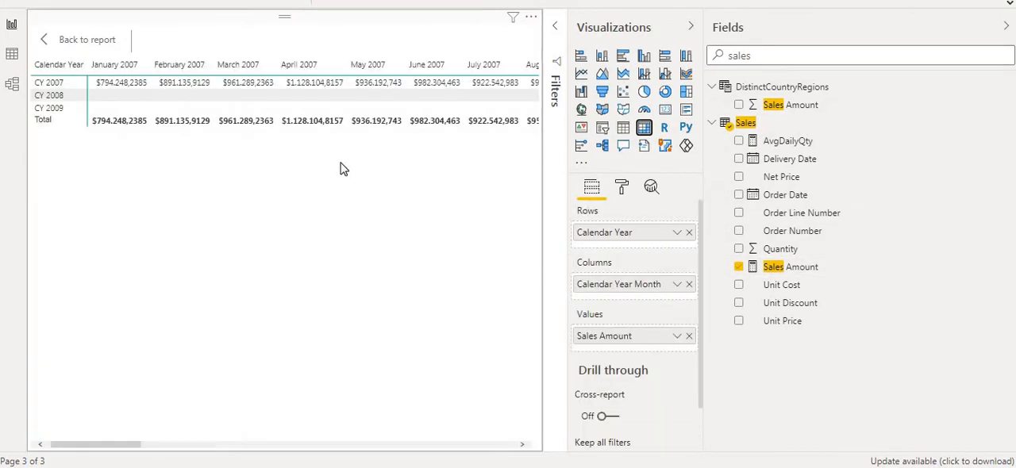
drag(611, 292, 616, 252)
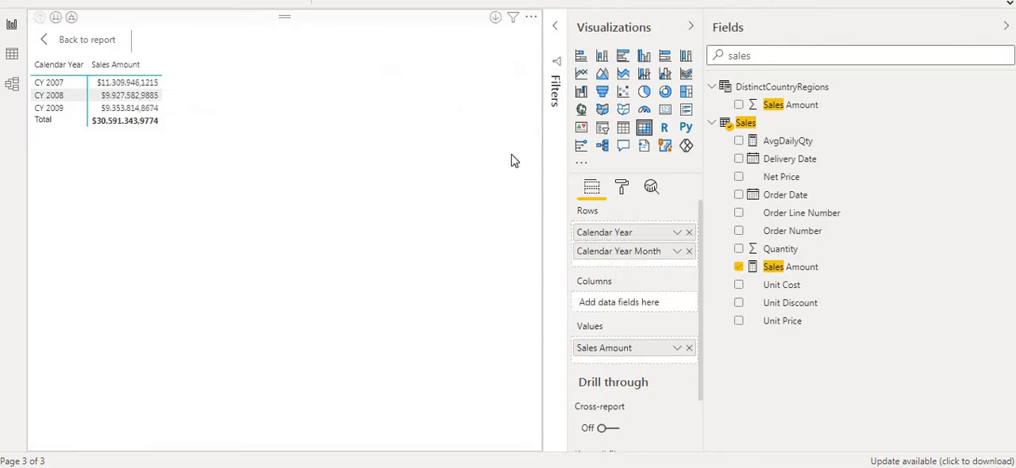
click(72, 18)
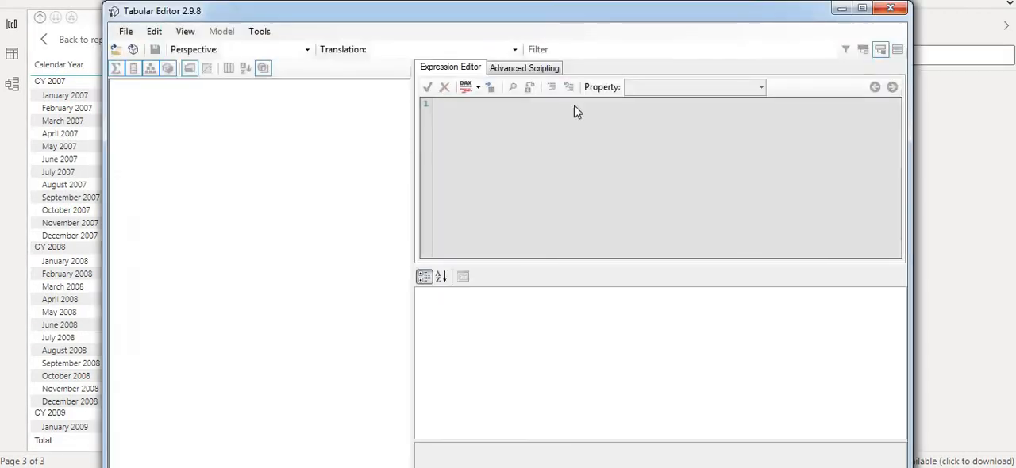
Step: In Tabular Editor, connect to the local instance localhost:50276.F 12 10.pbix with integrated security
click(125, 35)
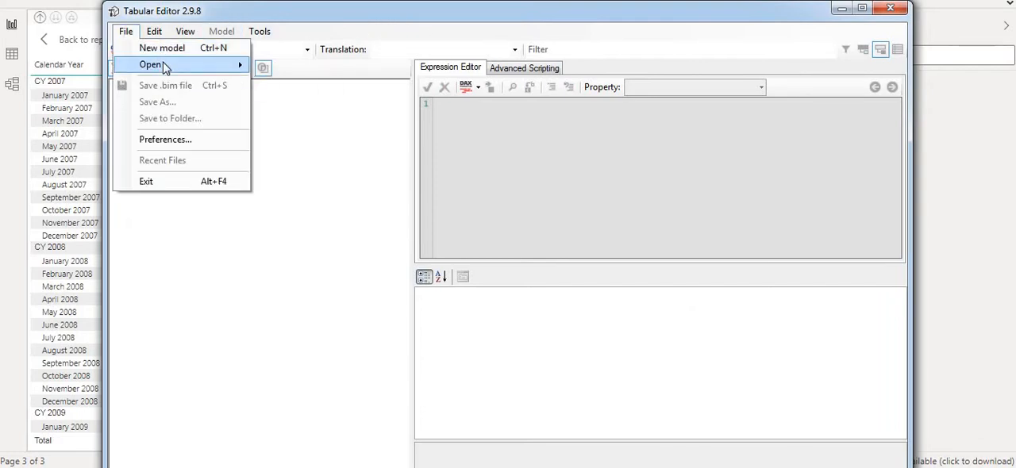
mouse_move(163, 65)
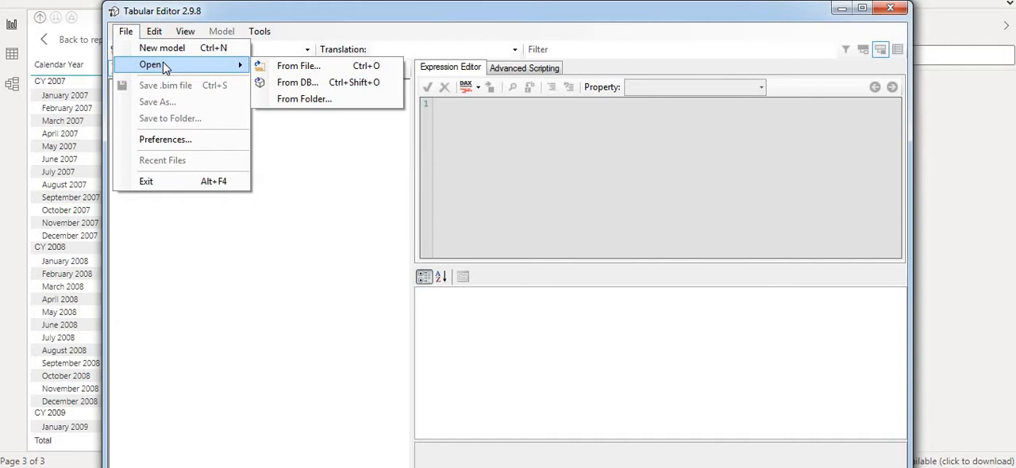
click(292, 86)
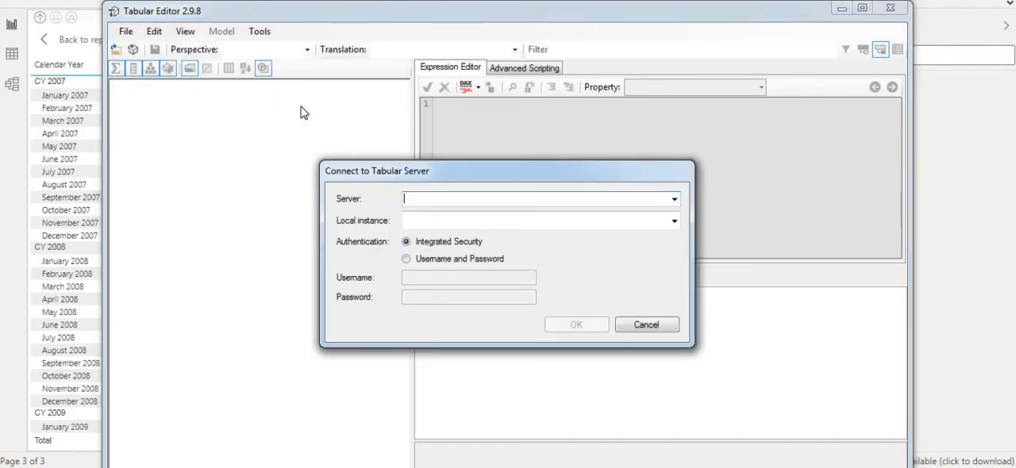
click(668, 223)
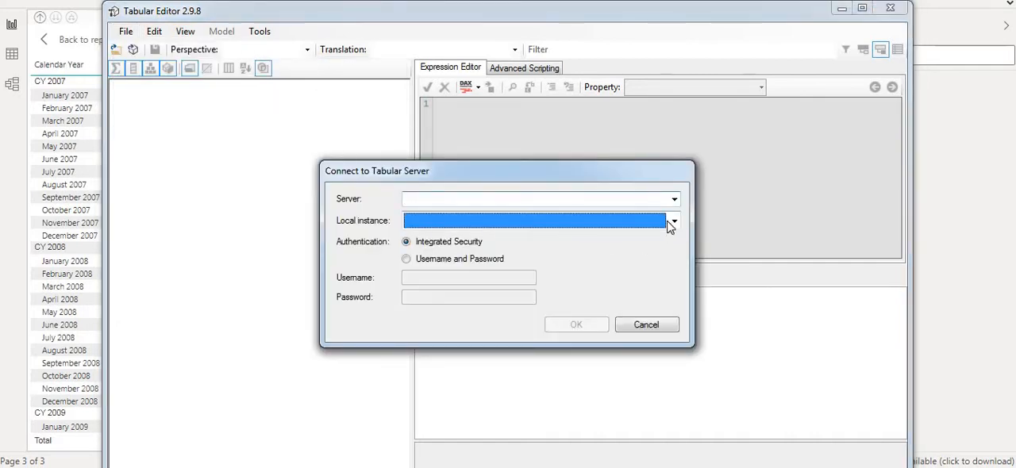
click(673, 222)
click(673, 222)
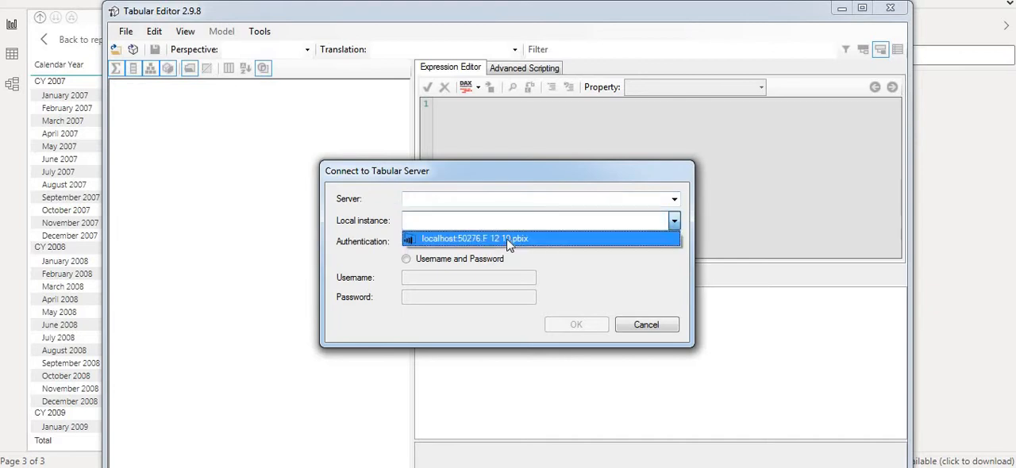
click(523, 238)
click(577, 326)
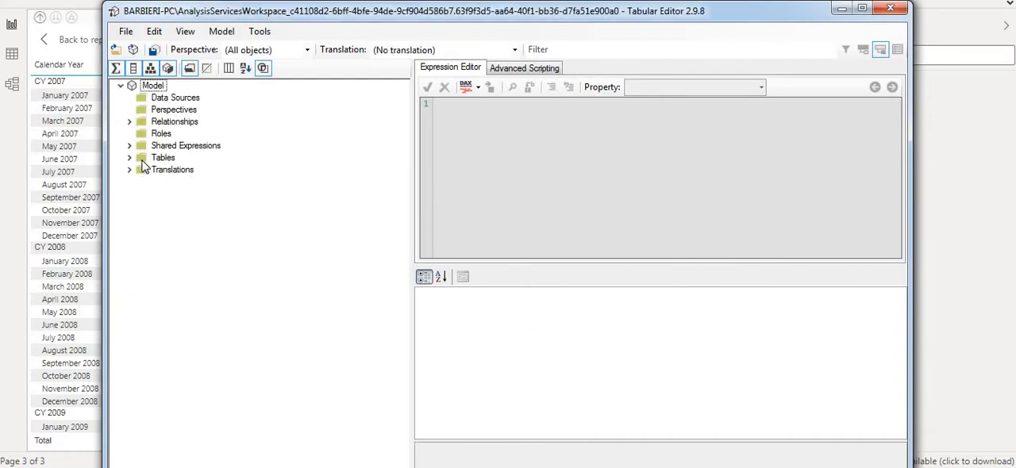
Step: Create a new calculation group under Tables and name it "Médias Móveis Dinamicas"
right_click(162, 161)
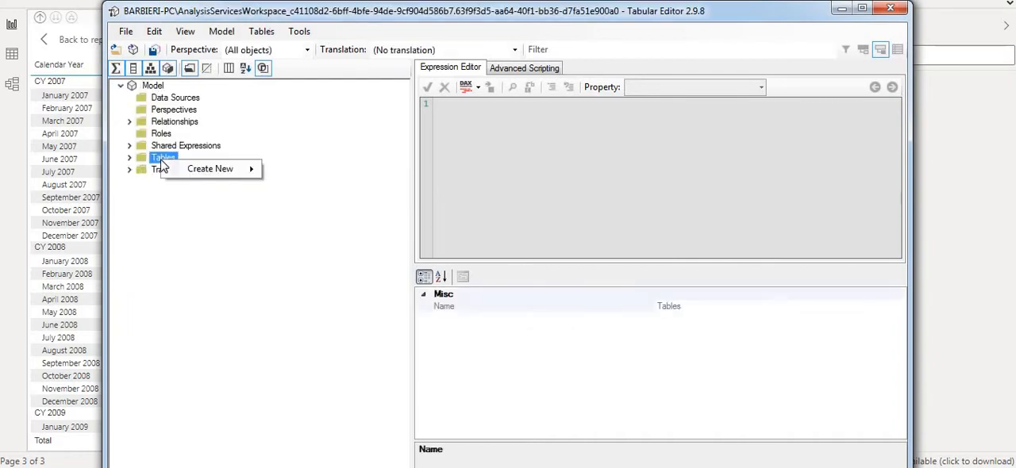
mouse_move(218, 169)
click(338, 205)
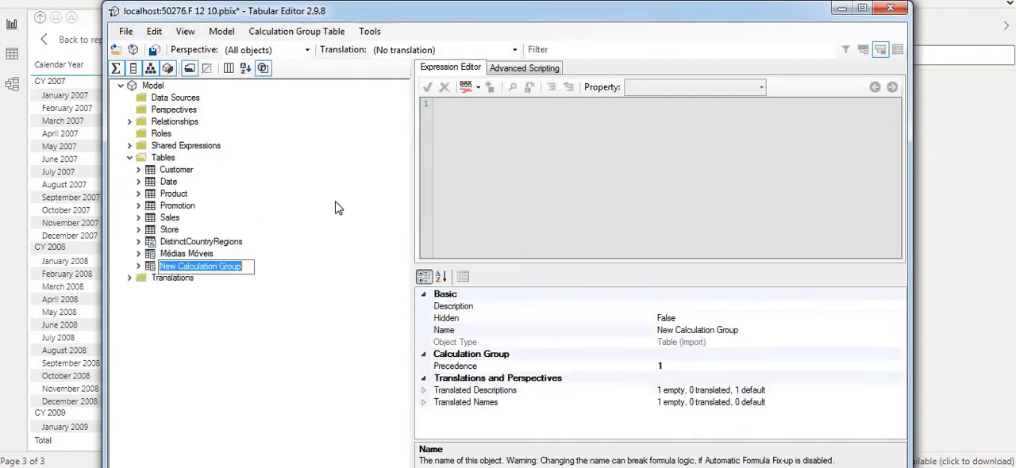
text(Me)
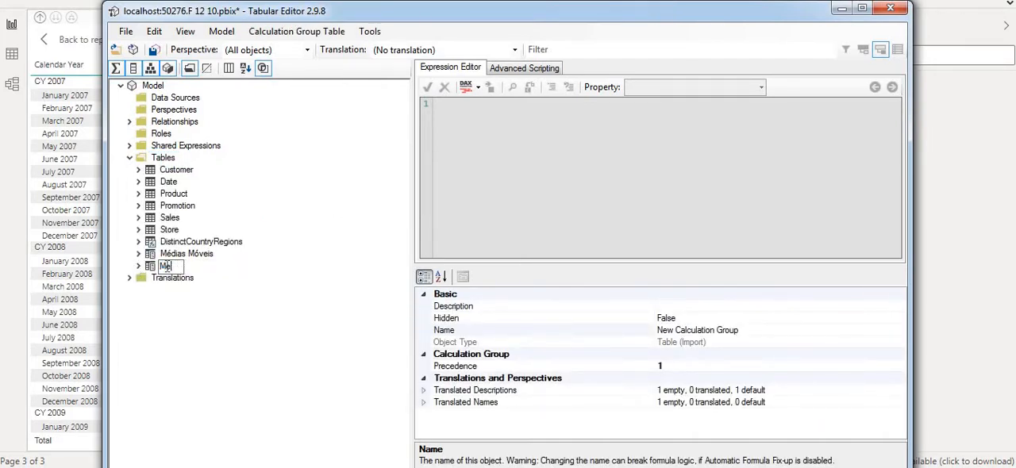
key(BackSpace)
key(BackSpace)
text(Médias Móveis)
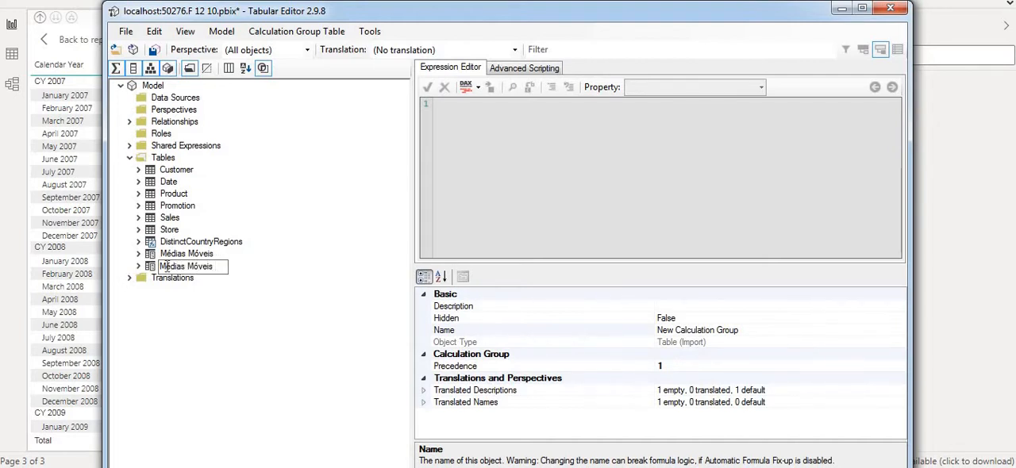
text( Dinamicas)
key(Return)
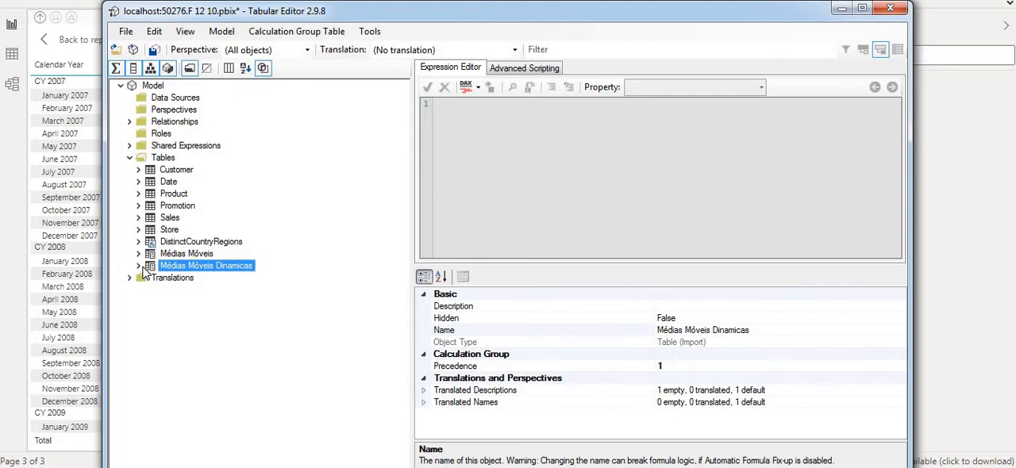
Step: Rename the Name column of the Médias Móveis Dinamicas calculation group to "Médias Móveis"
click(139, 266)
click(187, 291)
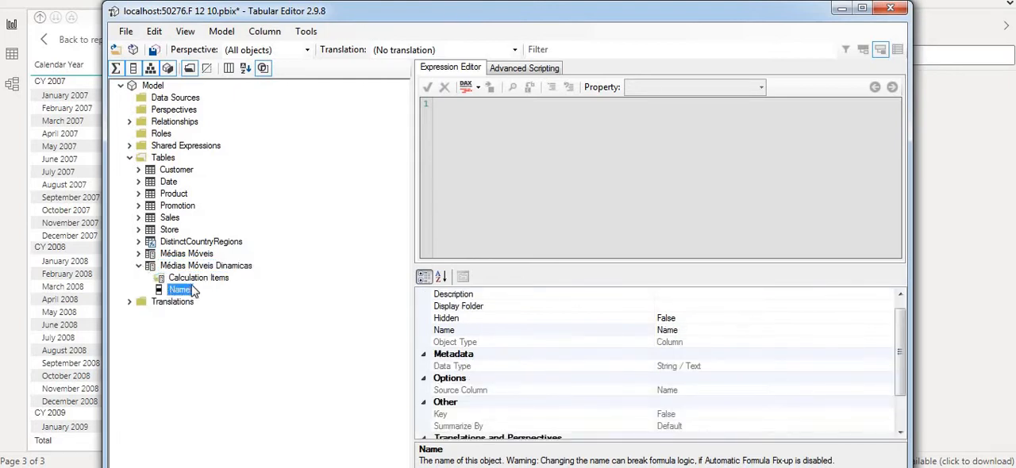
click(192, 290)
text(Médias Moveis)
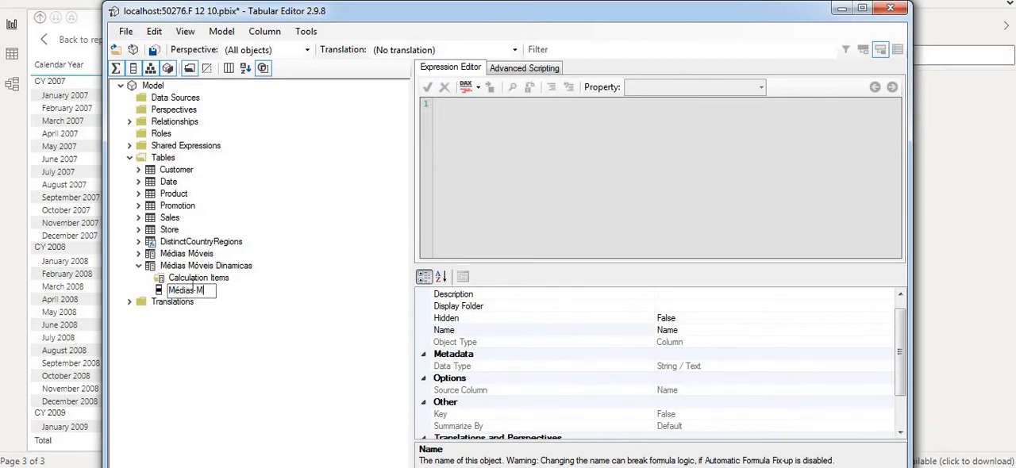
key(BackSpace)
key(BackSpace)
key(BackSpace)
key(BackSpace)
key(BackSpace)
text(óveis)
key(Return)
Step: Add a calculation item named "MM 12 Meses" to the Médias Móveis Dinamicas group
click(192, 279)
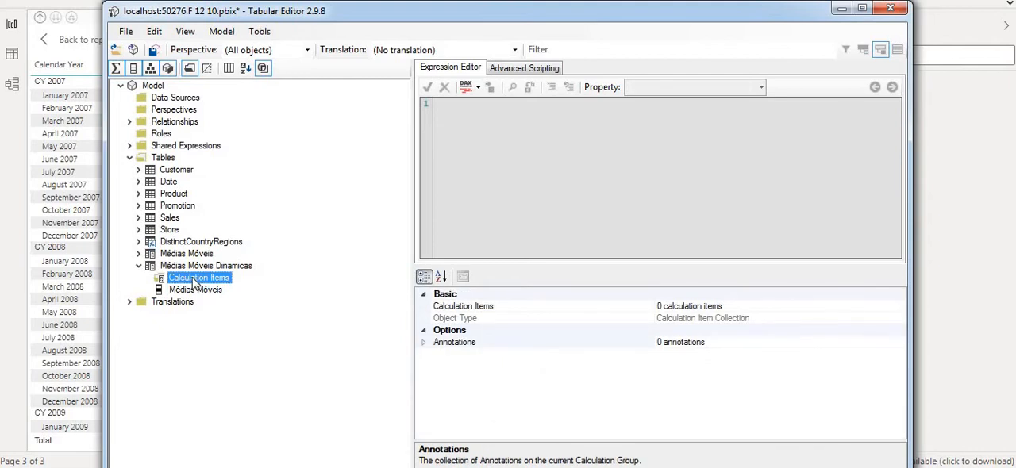
right_click(192, 281)
click(234, 287)
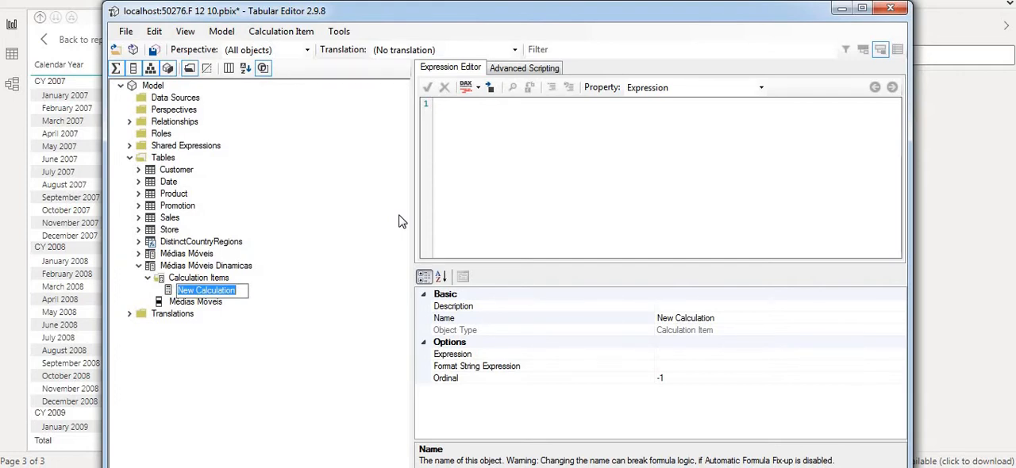
text(MM )
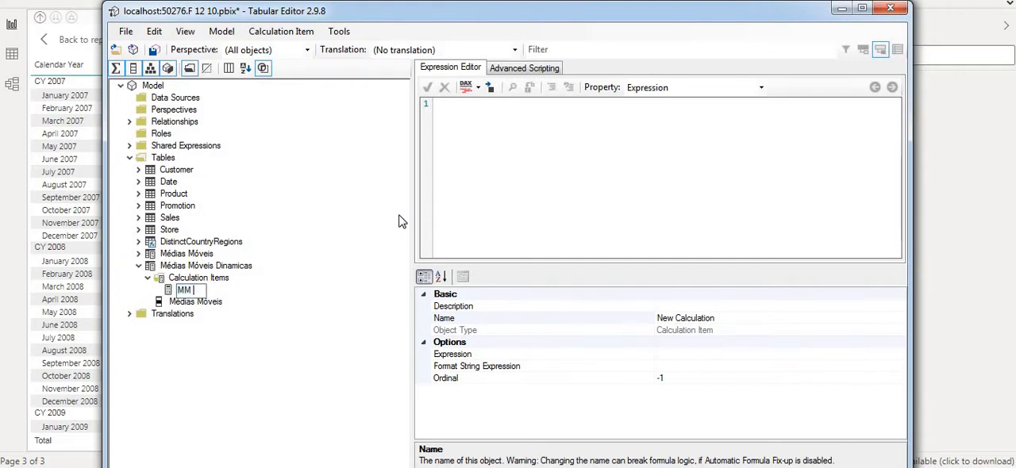
text(12 Meses)
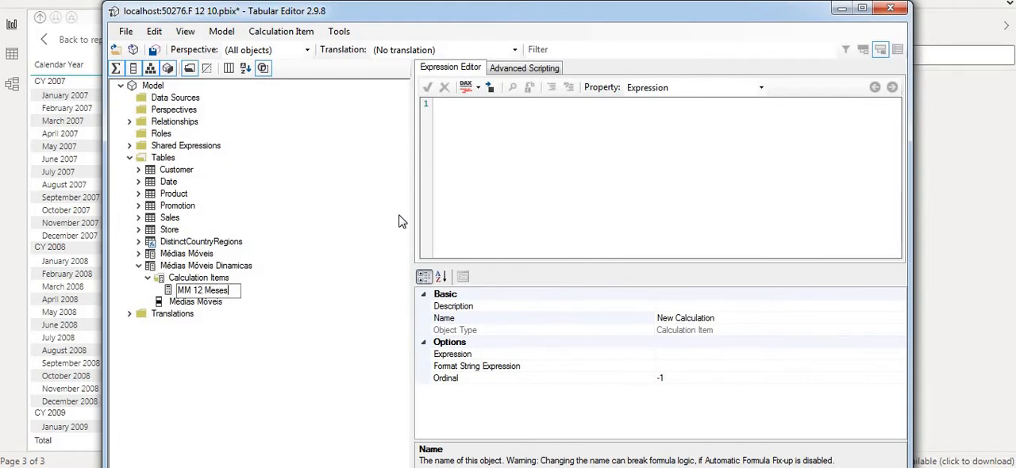
key(Return)
Step: Add a second calculation item named "MM 3 Meses" to the same calculation group
right_click(198, 279)
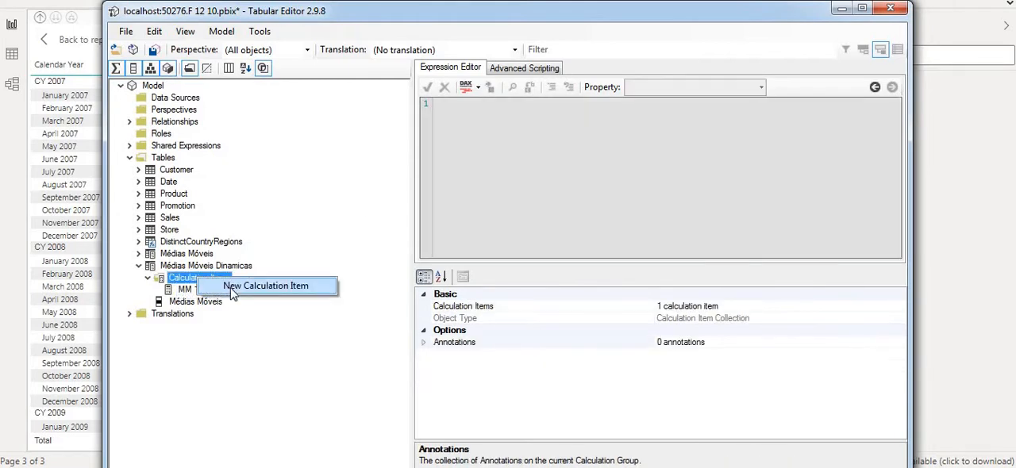
click(232, 289)
text(MM)
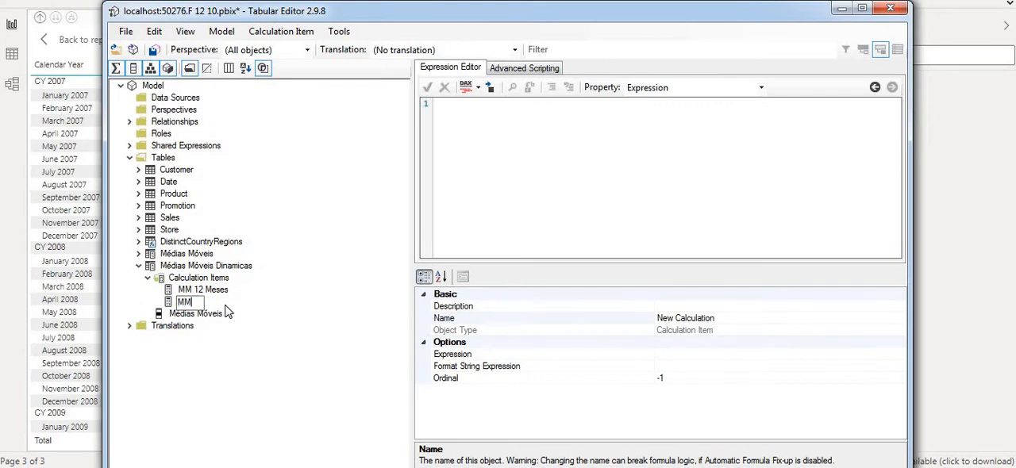
text( 3 Meses)
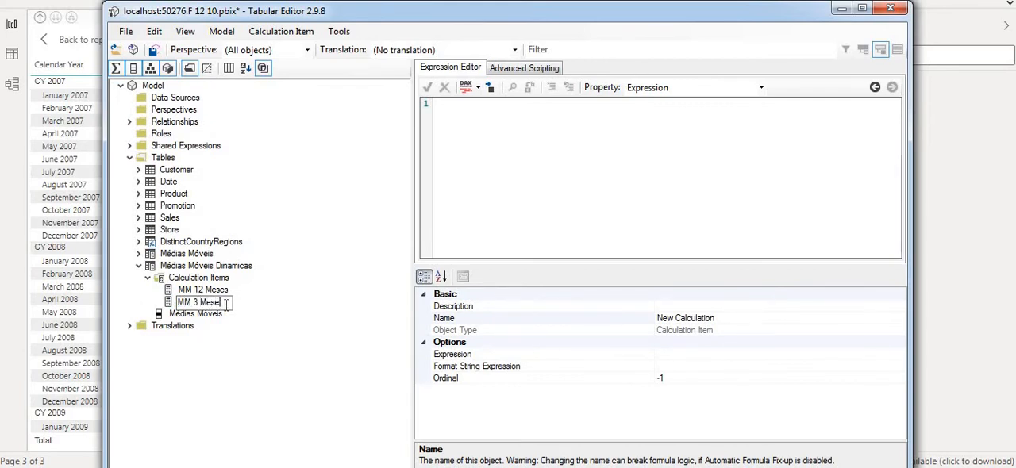
key(Return)
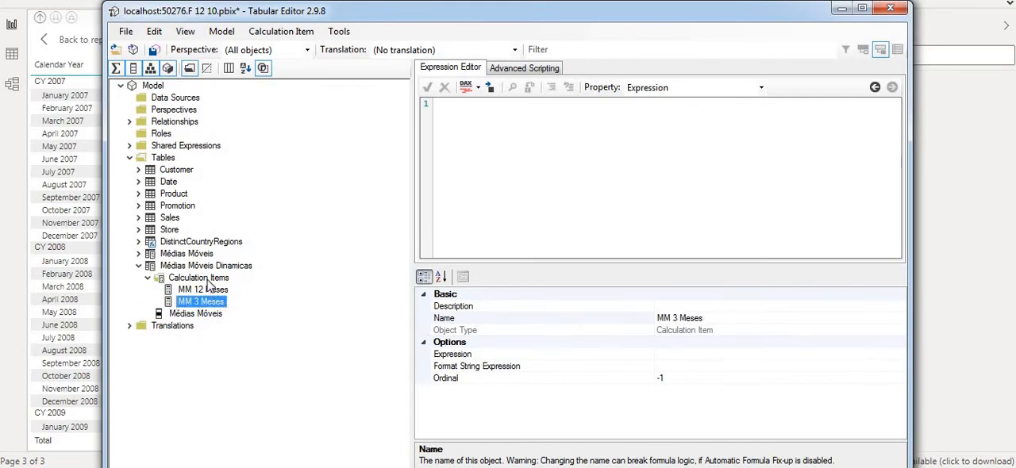
Step: Add a third calculation item named "MM 6 Meses" to the same calculation group
right_click(209, 280)
click(238, 291)
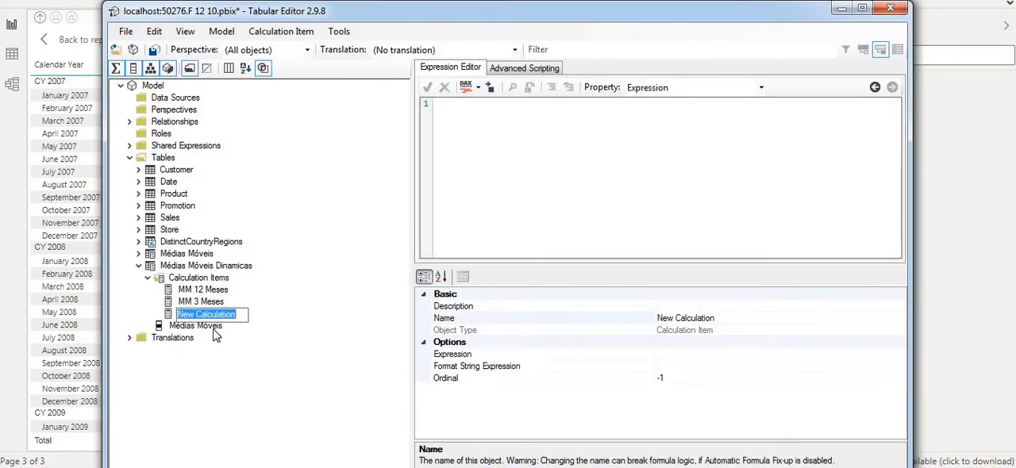
text(MM 6)
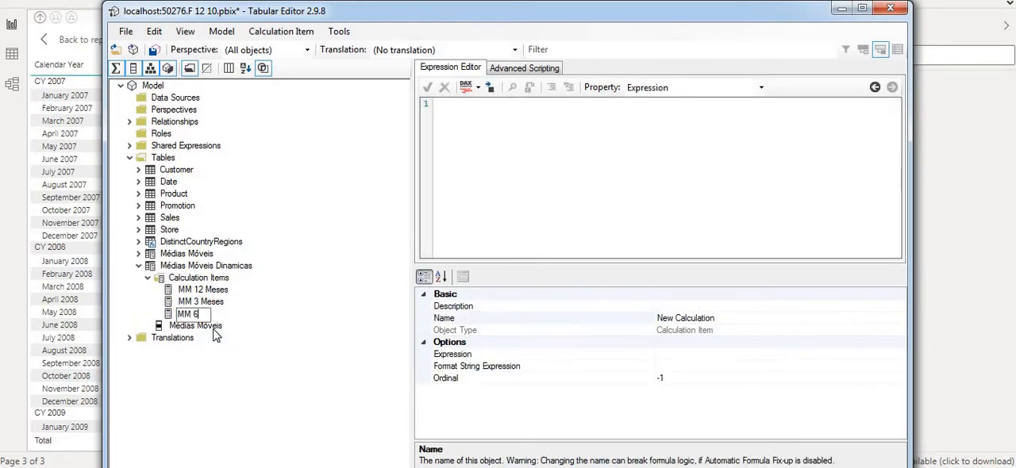
text( Meses)
key(Return)
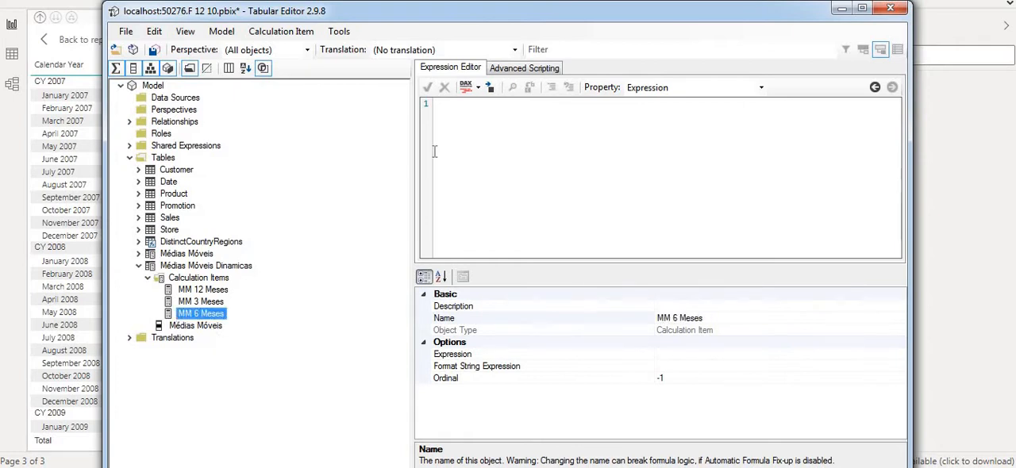
Step: Widen the expression area, select MM 12 Meses, and copy the SalesUltimos12Meses formula from VAR ultimaData through resultado in DAX.do
drag(410, 148, 274, 156)
click(201, 293)
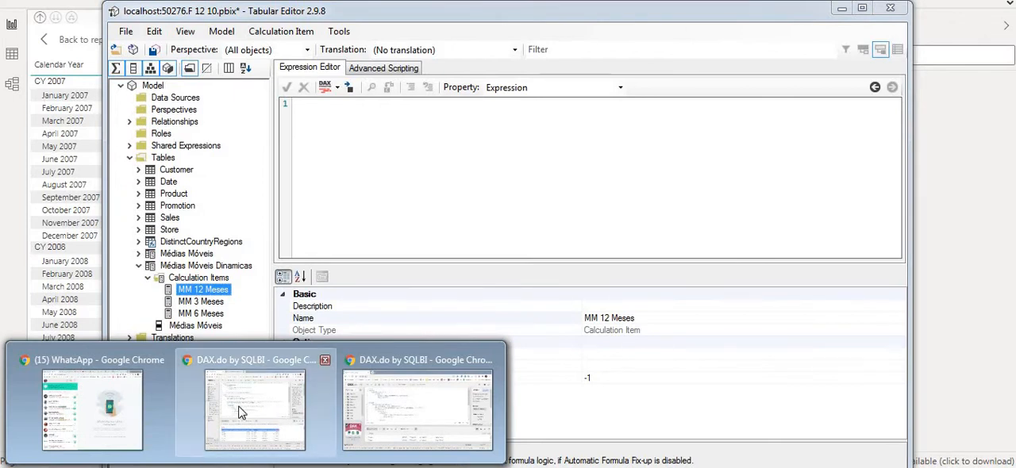
mouse_move(257, 467)
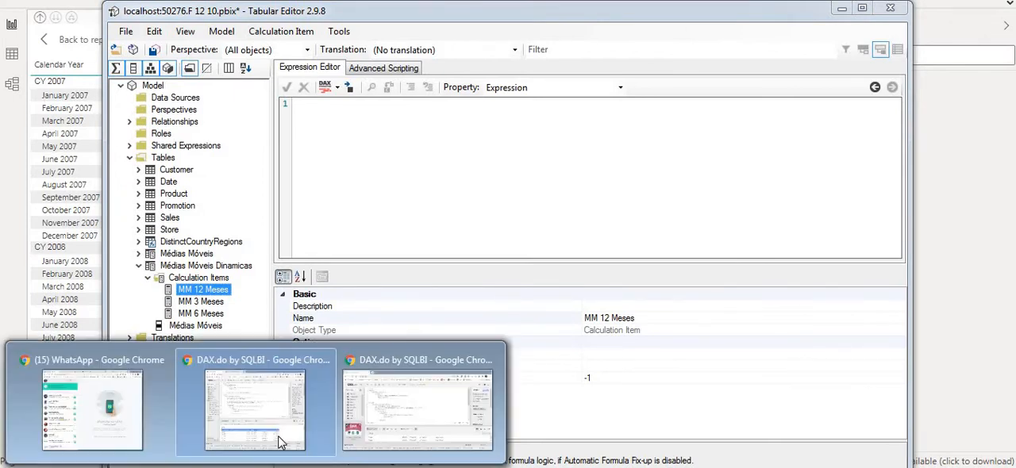
click(419, 405)
click(289, 159)
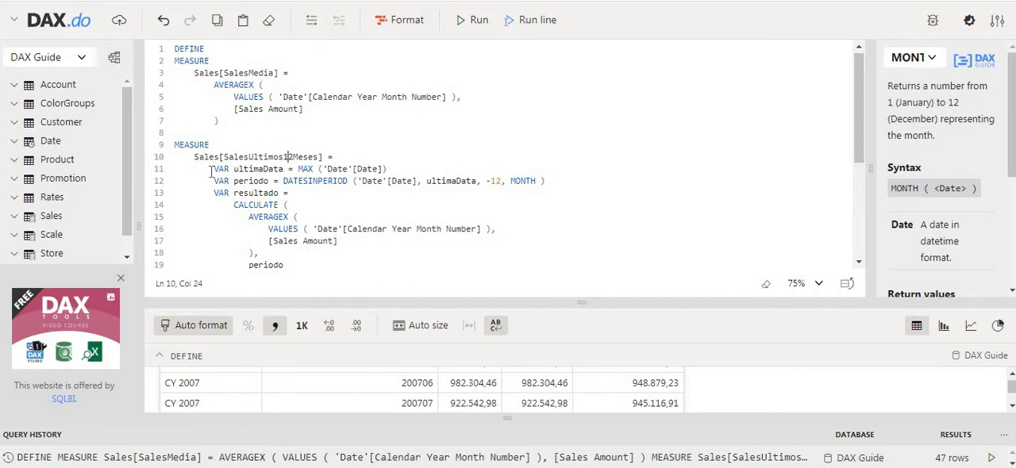
drag(857, 130, 854, 152)
scroll(341, 231, down, 2)
scroll(347, 222, up, 2)
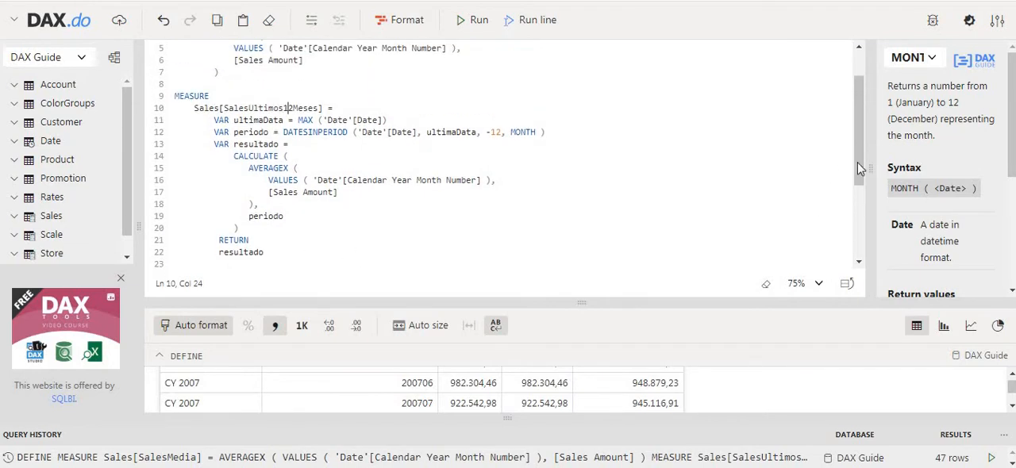
drag(858, 162, 854, 165)
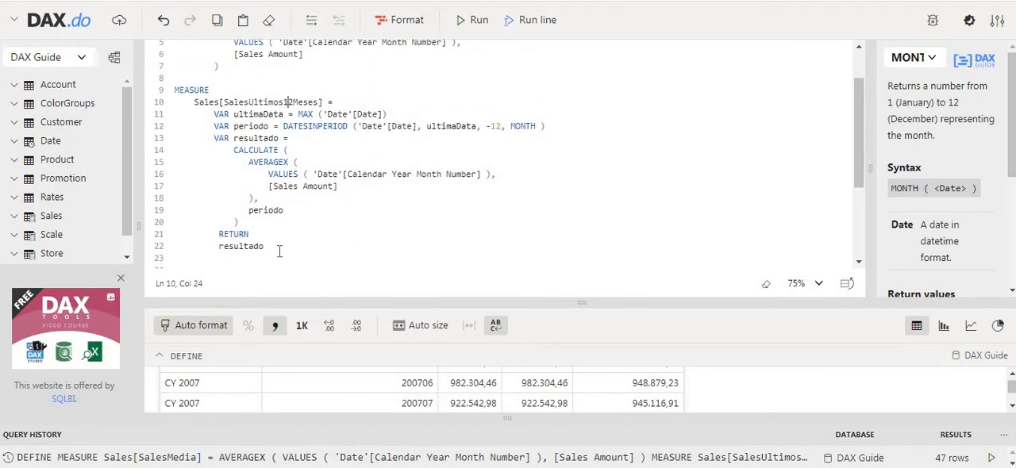
drag(278, 247, 213, 117)
key(ctrl+c)
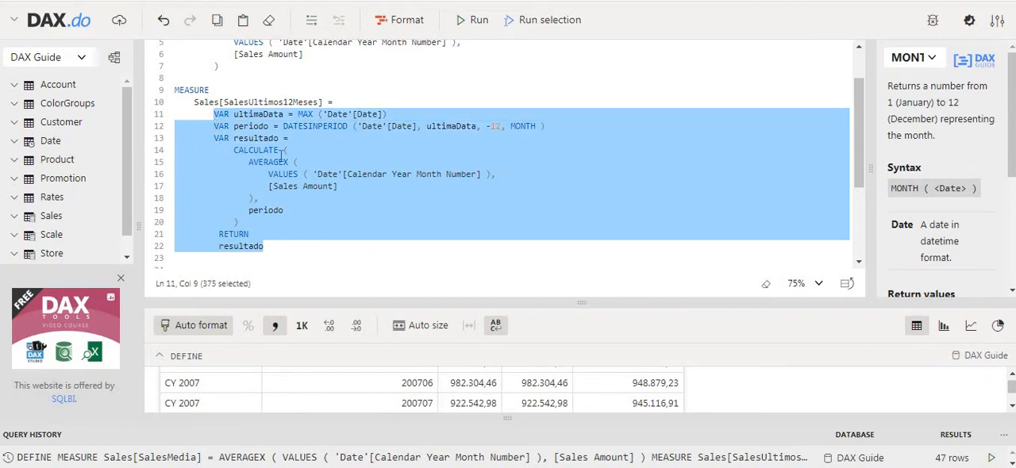
Step: Back in Tabular Editor, paste the formula as the MM 12 Meses expression and replace [Sales Amount] with SELECTEDMEASURE()
key(alt+Tab)
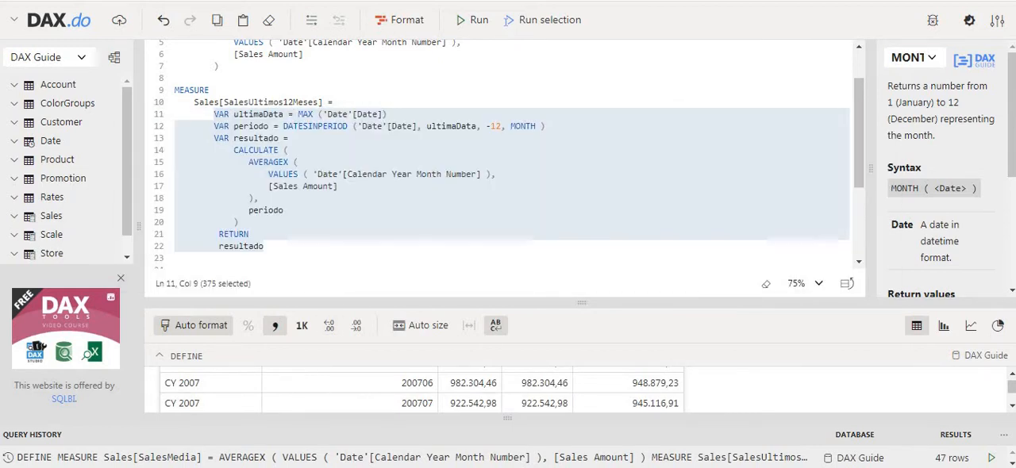
key(ctrl+v)
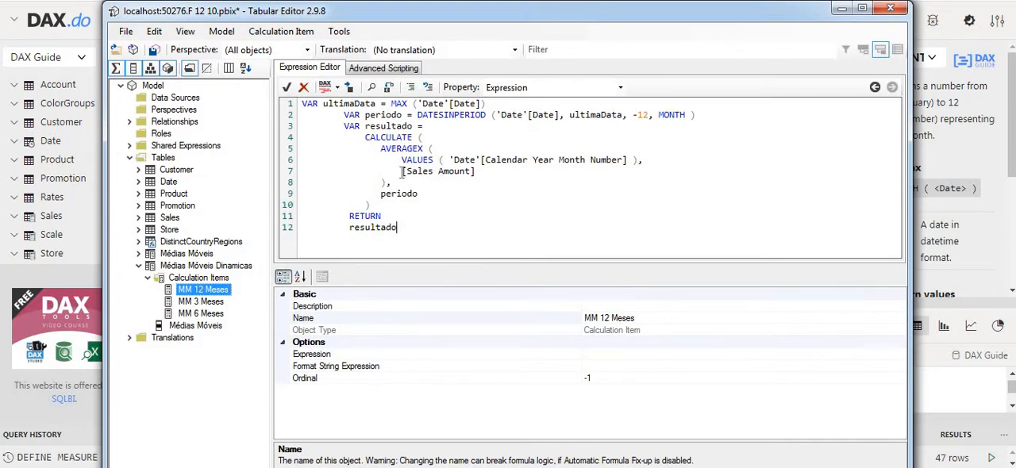
drag(404, 171, 476, 172)
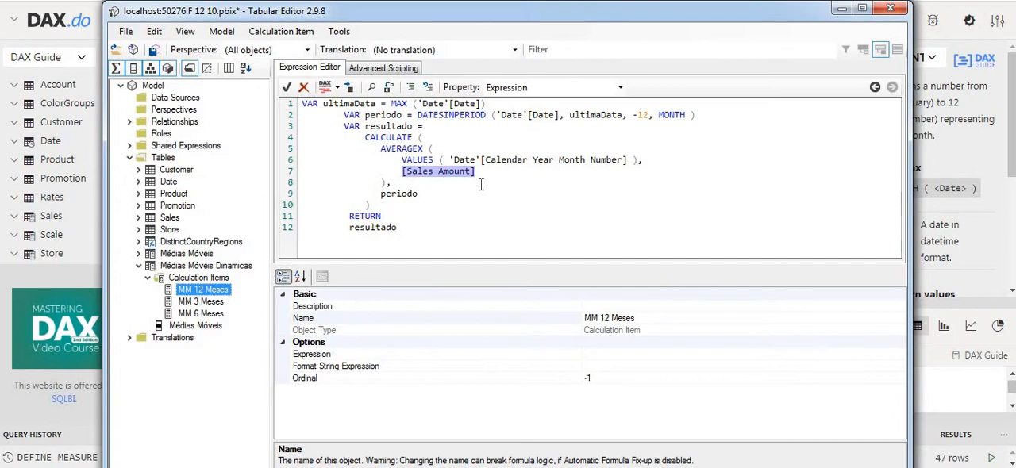
text(SELEC)
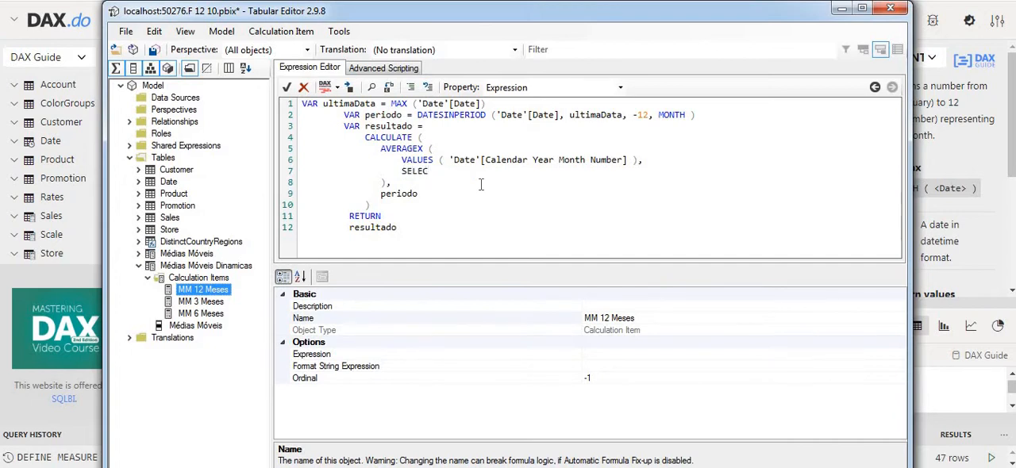
text(TEDMEAS)
key(BackSpace)
Step: Copy the full MM 12 Meses expression into MM 3 Meses and set the DATESINPERIOD interval to -3 months
key(ctrl+a)
key(ctrl+c)
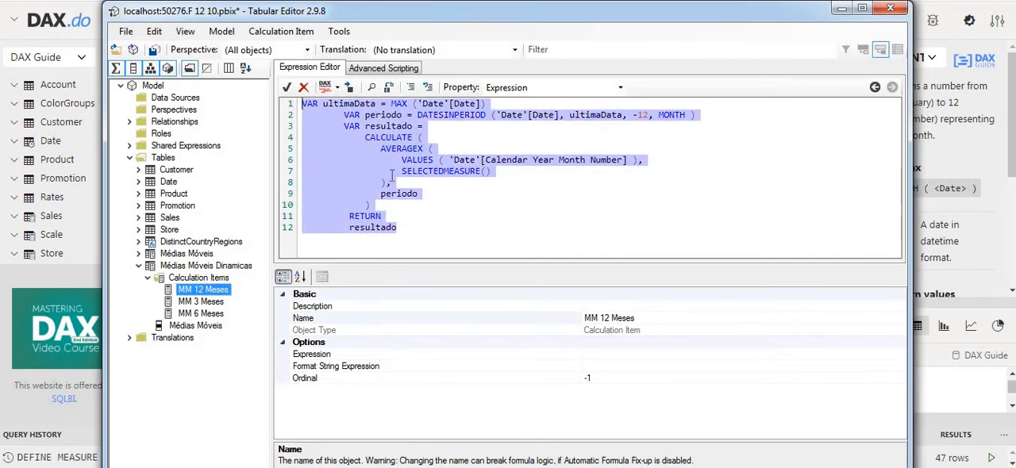
click(199, 304)
click(336, 163)
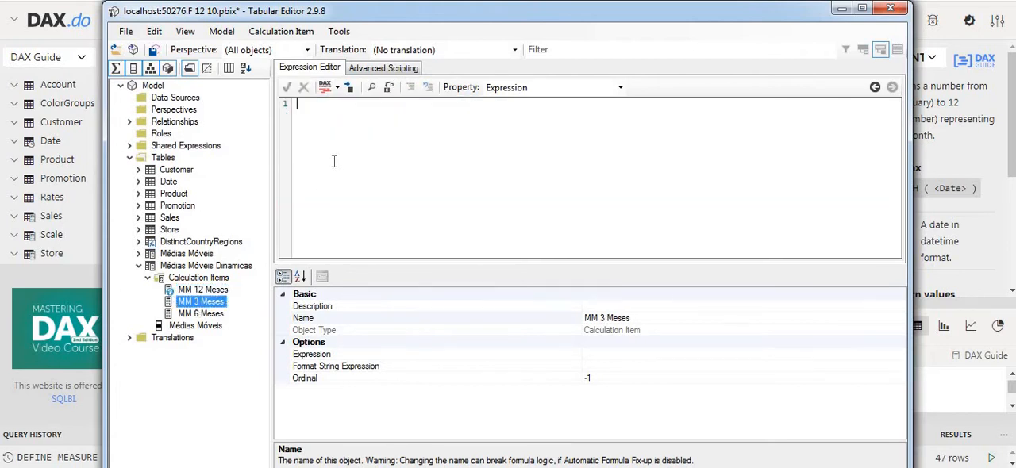
key(ctrl+v)
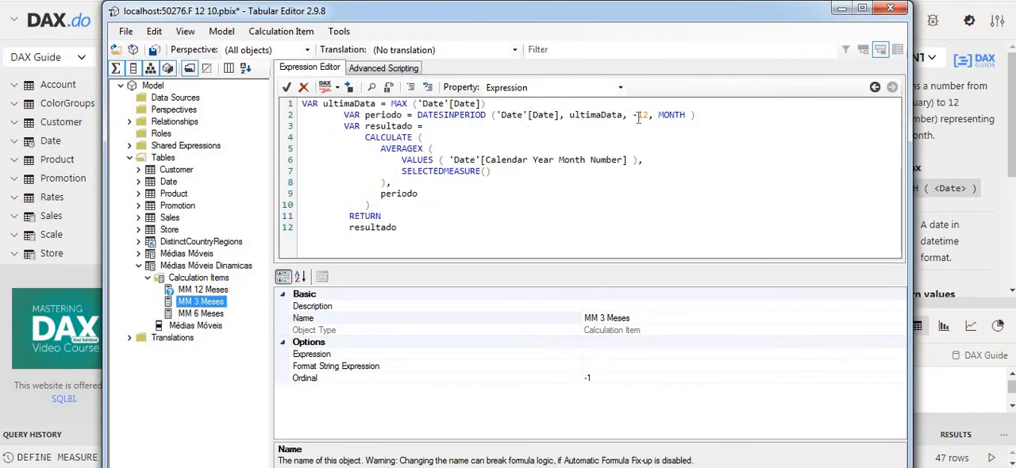
drag(638, 116, 644, 116)
text(3)
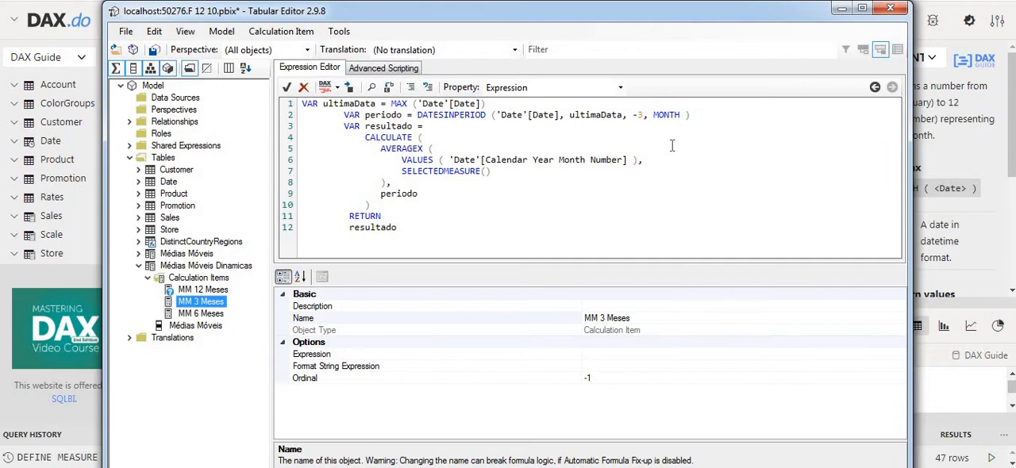
Step: Paste the same expression into MM 6 Meses and set its DATESINPERIOD interval to -6 months
click(203, 314)
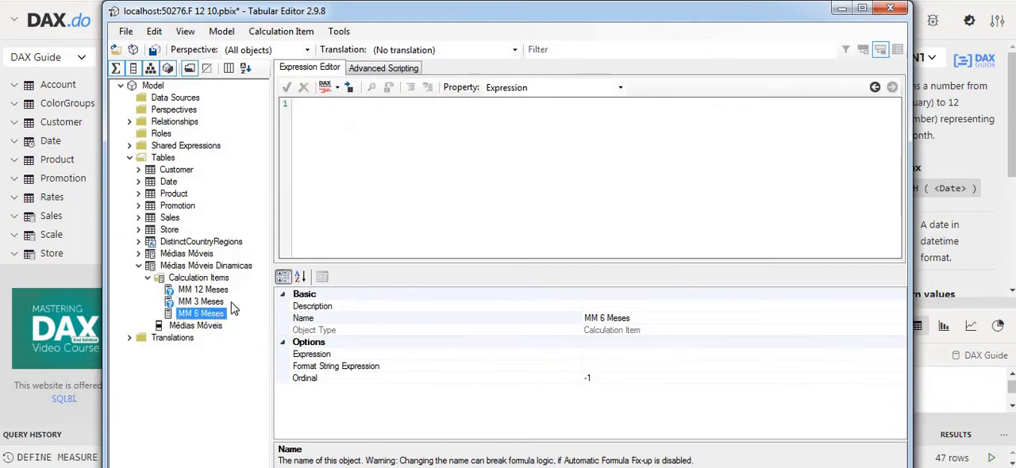
click(408, 170)
key(ctrl+v)
drag(637, 116, 649, 118)
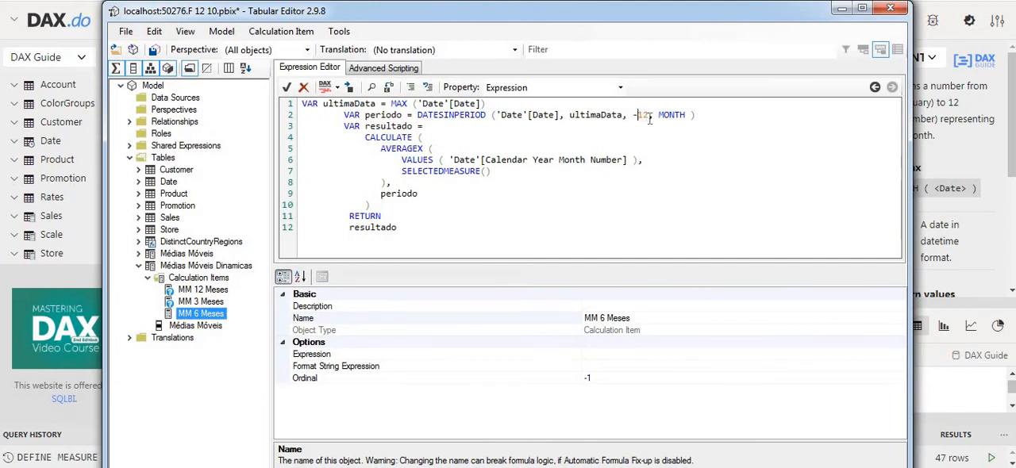
text(6)
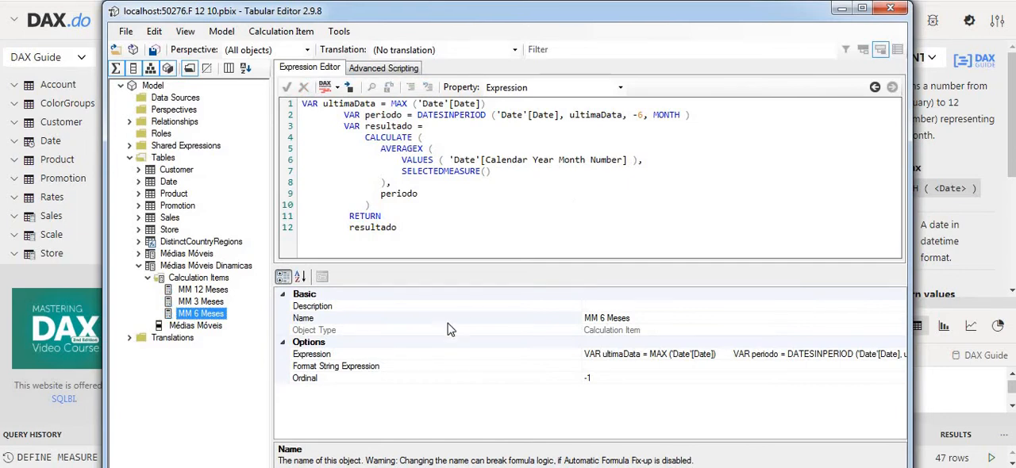
Step: Switch to Power BI, refresh the calculation groups, and clear the field search
key(alt+Tab)
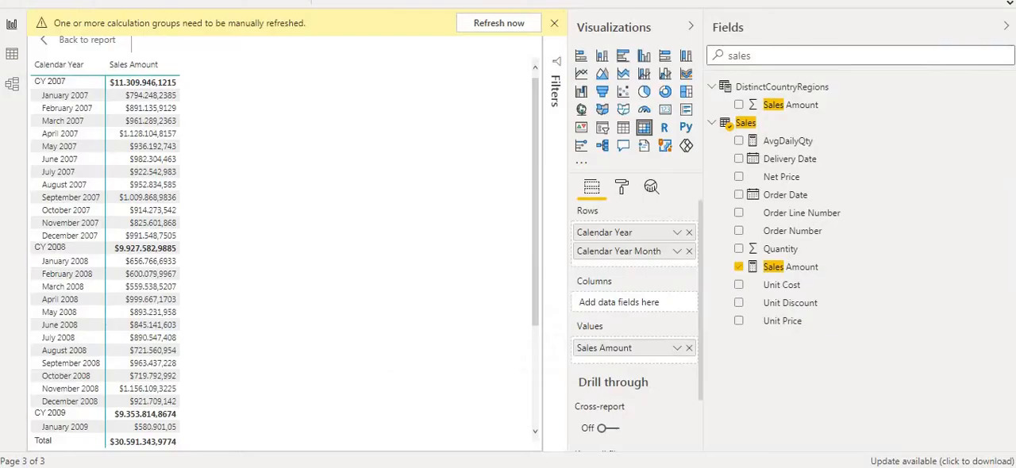
click(503, 26)
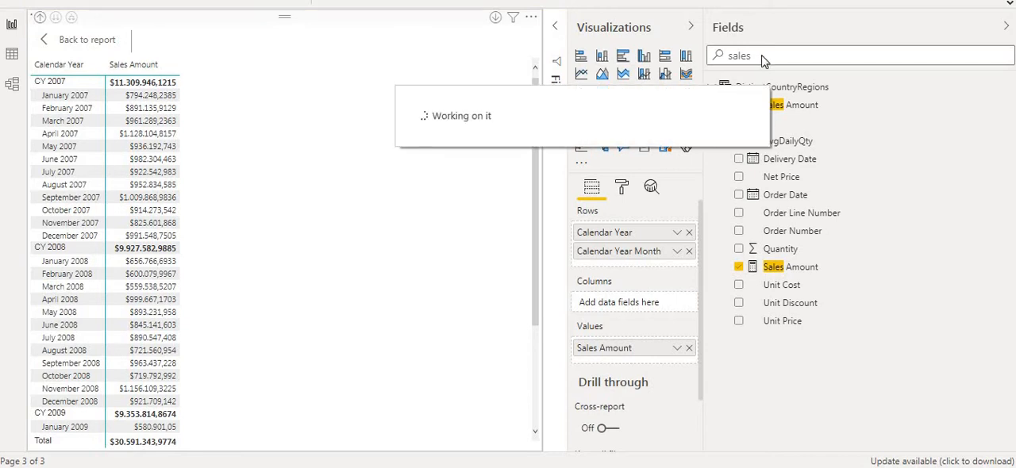
drag(770, 58, 705, 55)
key(BackSpace)
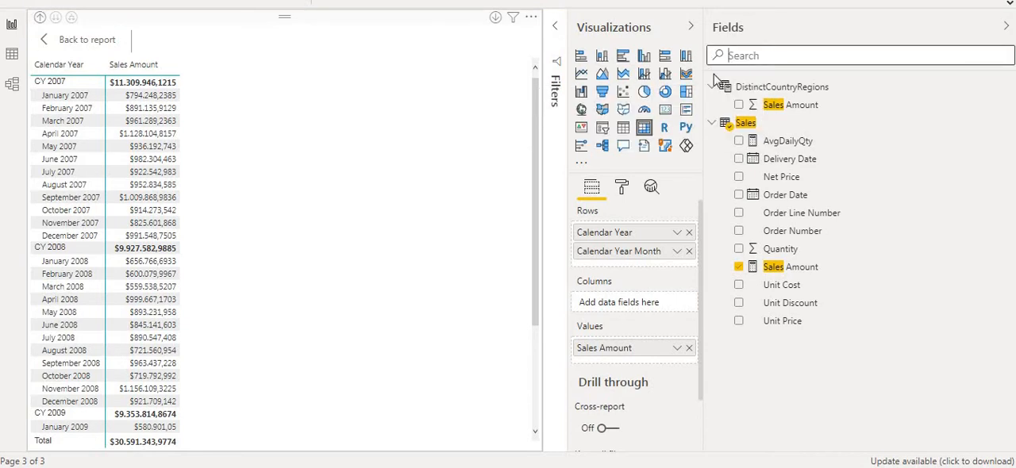
Step: Add the Médias Móveis field from the Médias Móveis Dinamicas table to the matrix columns
click(718, 105)
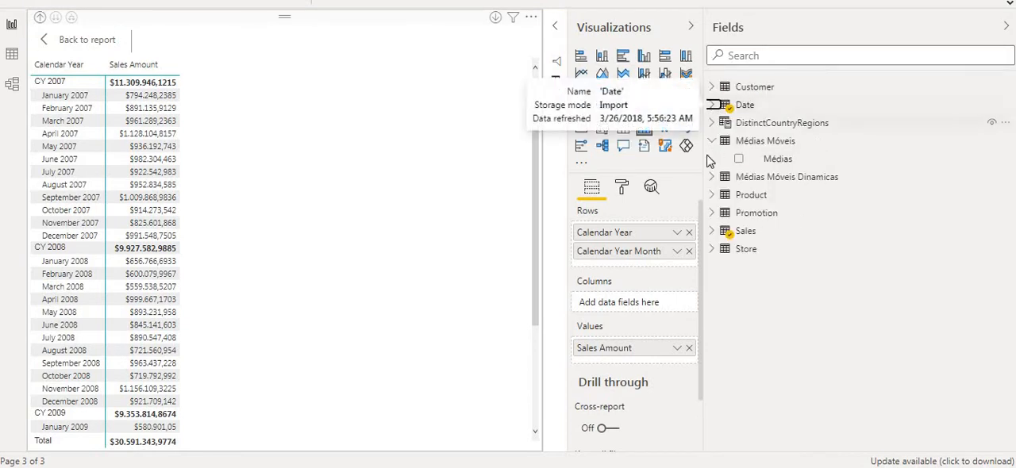
click(713, 142)
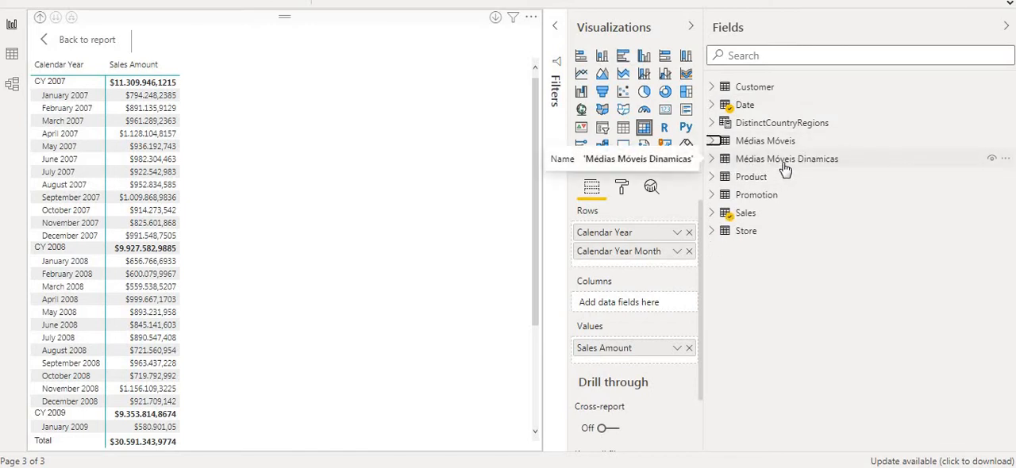
click(712, 159)
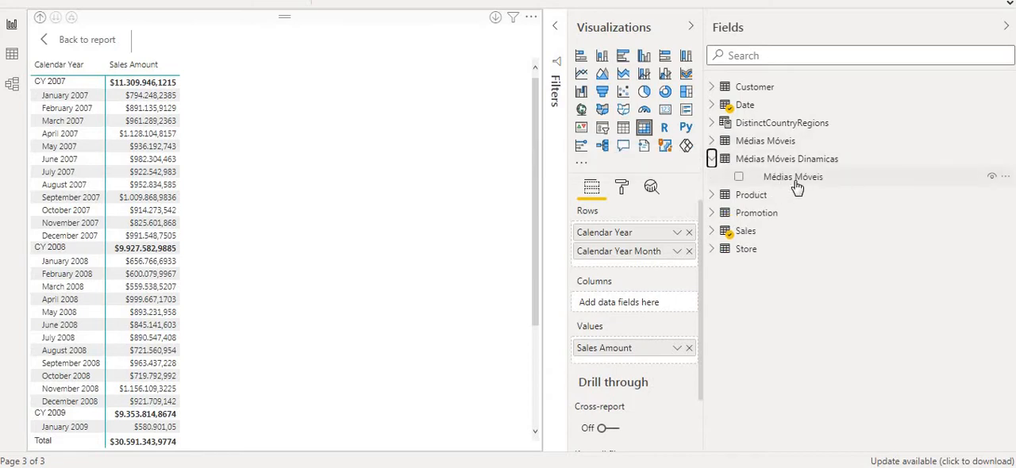
drag(797, 185, 639, 303)
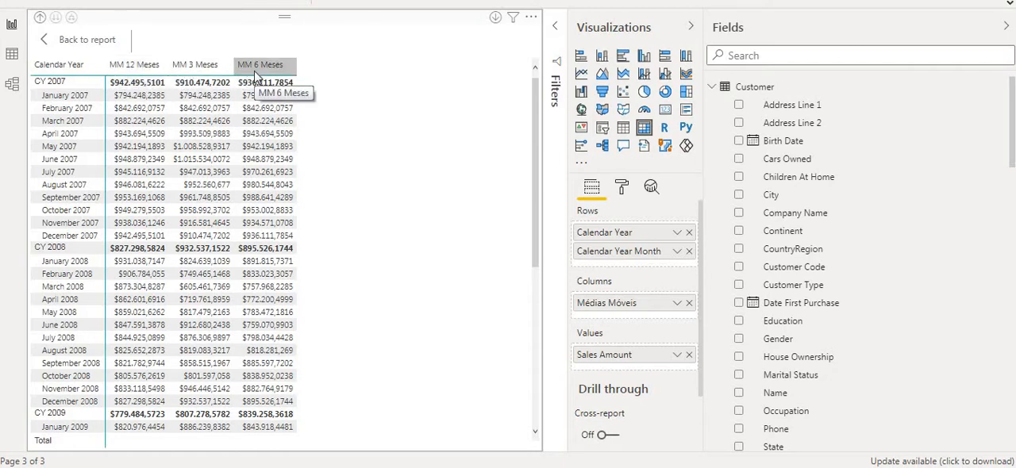
click(136, 96)
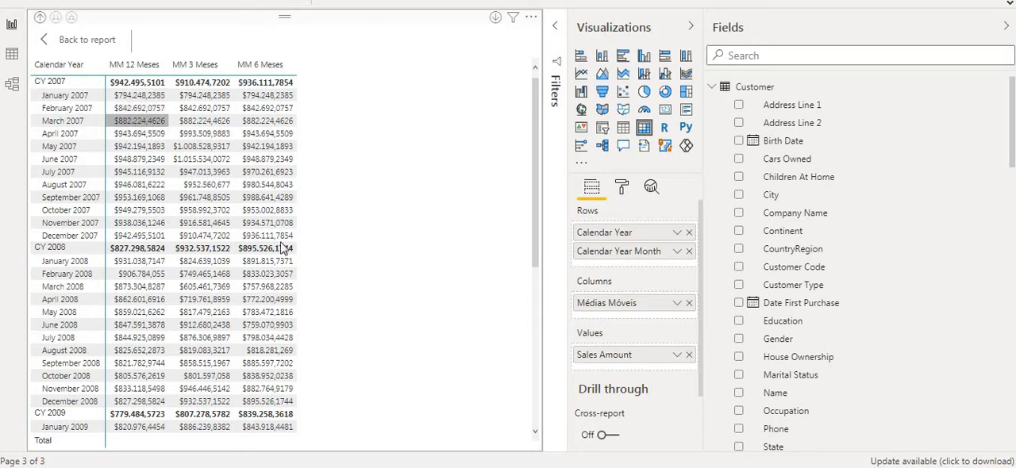
Step: Return to Tabular Editor and add a calculation item named Valor to the Médias Móveis Dinamicas group
key(alt+Tab)
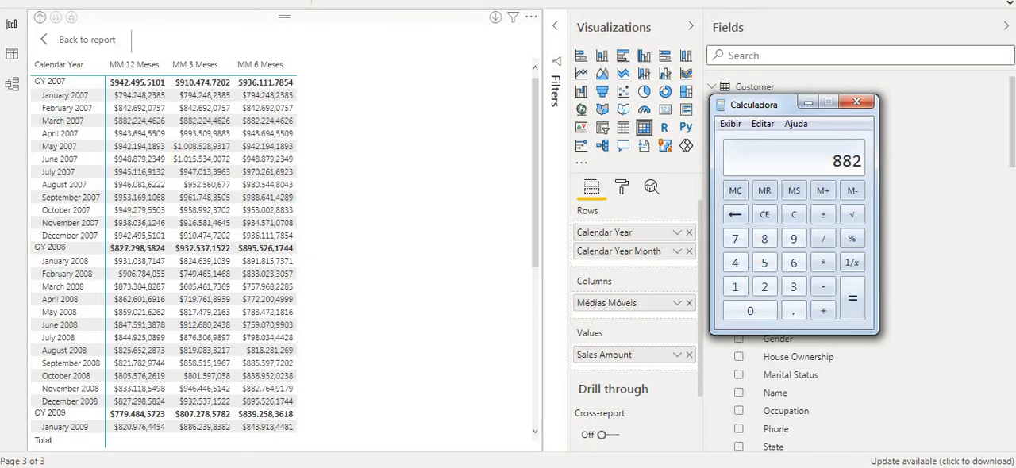
key(alt+Tab)
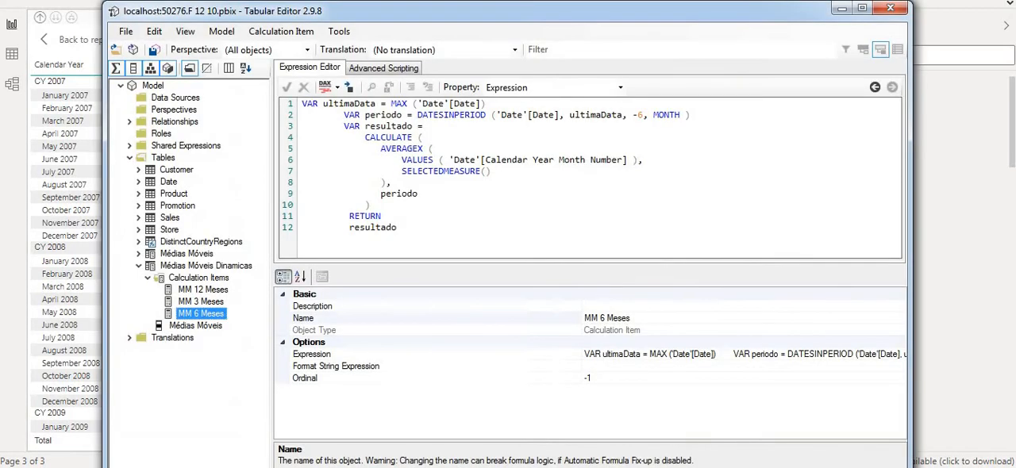
click(198, 278)
right_click(200, 283)
click(254, 287)
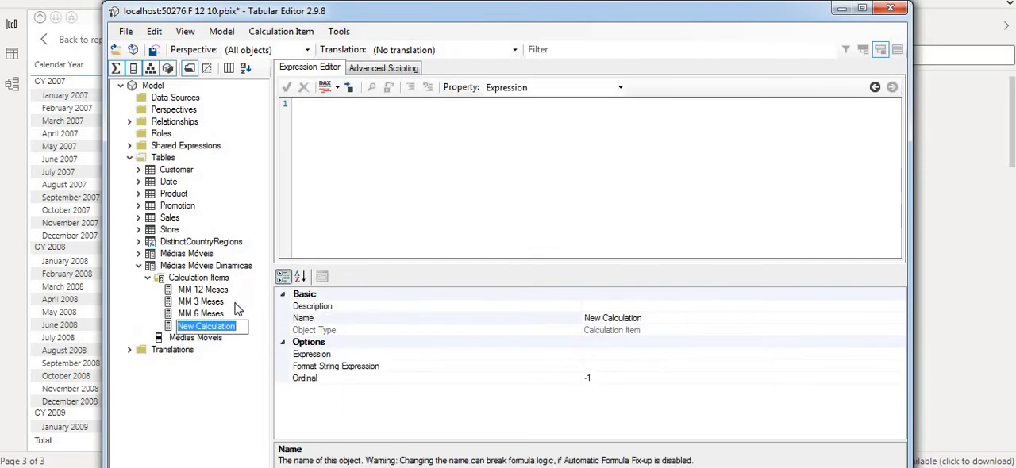
text(Valor)
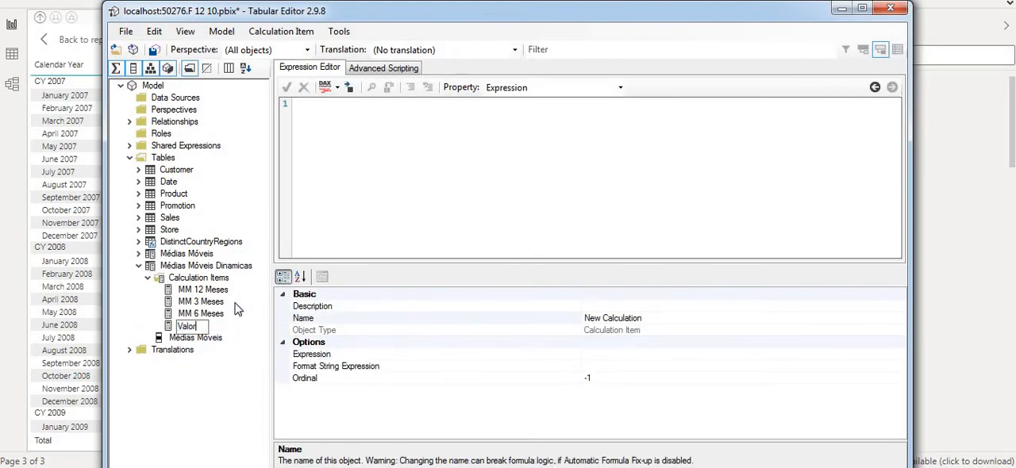
key(Return)
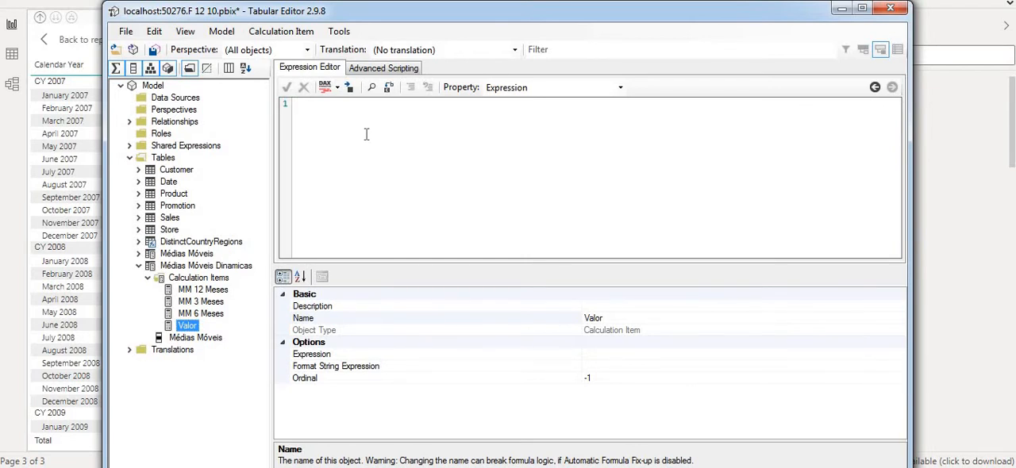
Step: Set the Valor expression to SELECTEDMEASURE() and save the model changes
text(SELECTED)
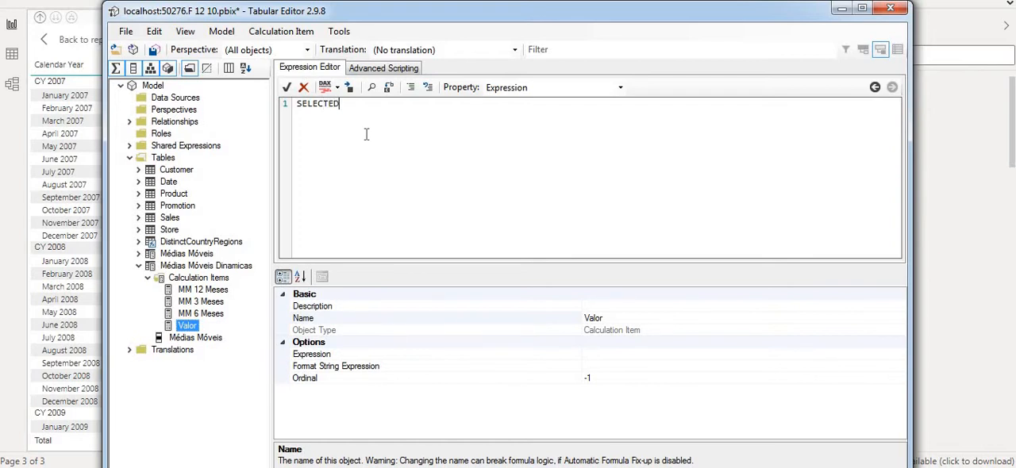
text(MEASURE()
key(ctrl+s)
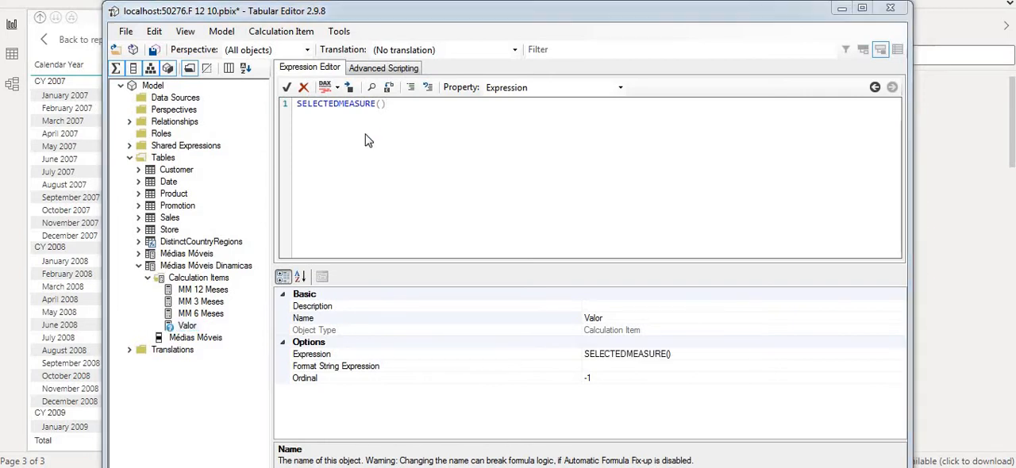
click(573, 282)
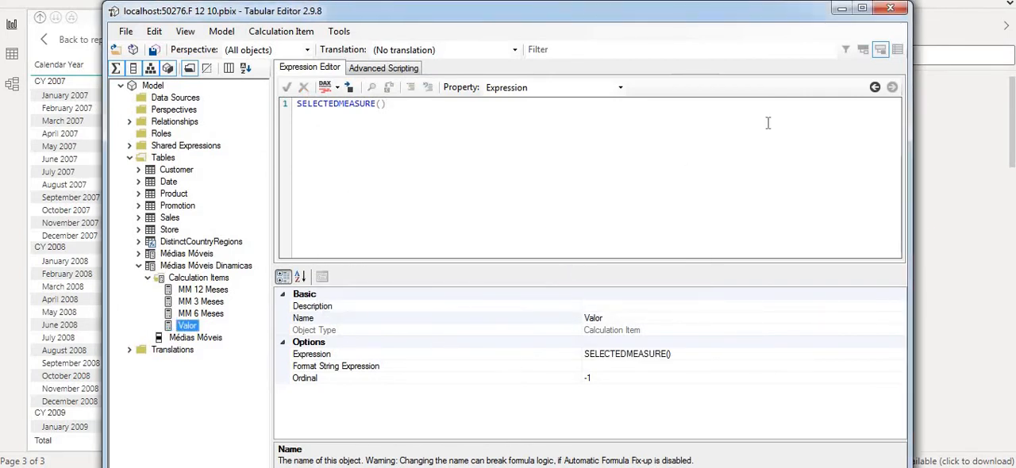
Step: Minimize Tabular Editor and refresh the calculation groups in Power BI to load the Valor item
click(841, 8)
click(514, 28)
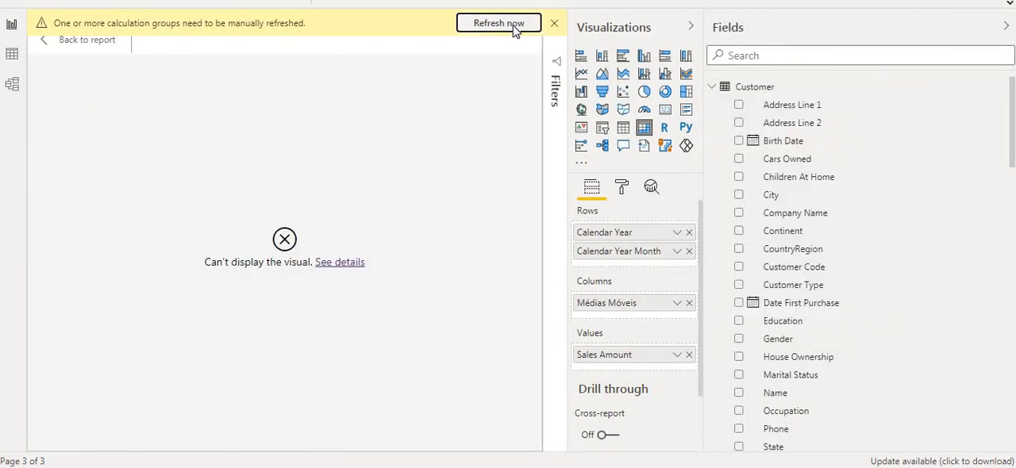
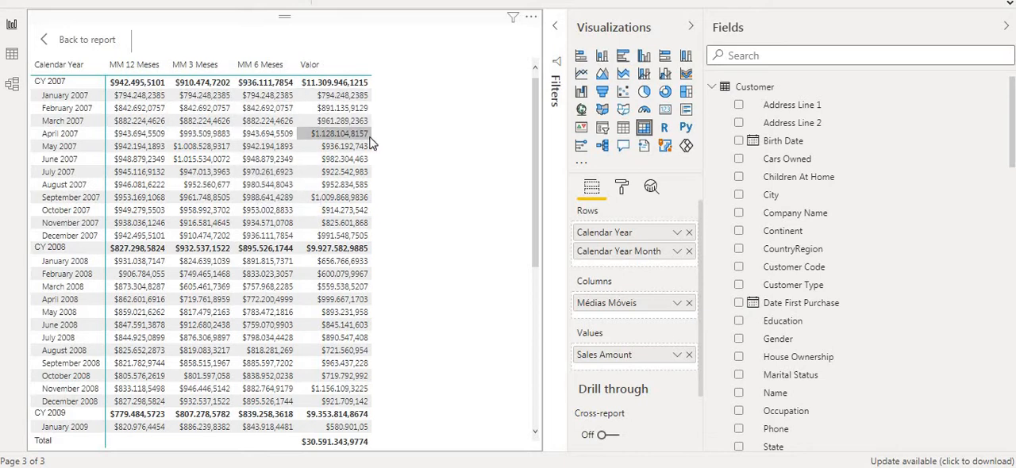
Step: In Tabular Editor, change the returned value of the MM 12 Meses calculation item to IF( [Sales Amount] > 0, resultado)
scroll(317, 238, down, 8)
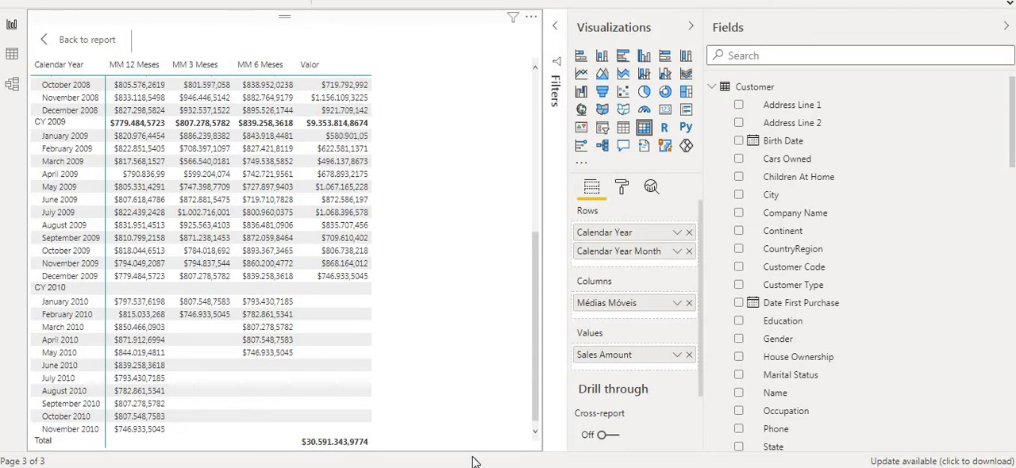
click(375, 467)
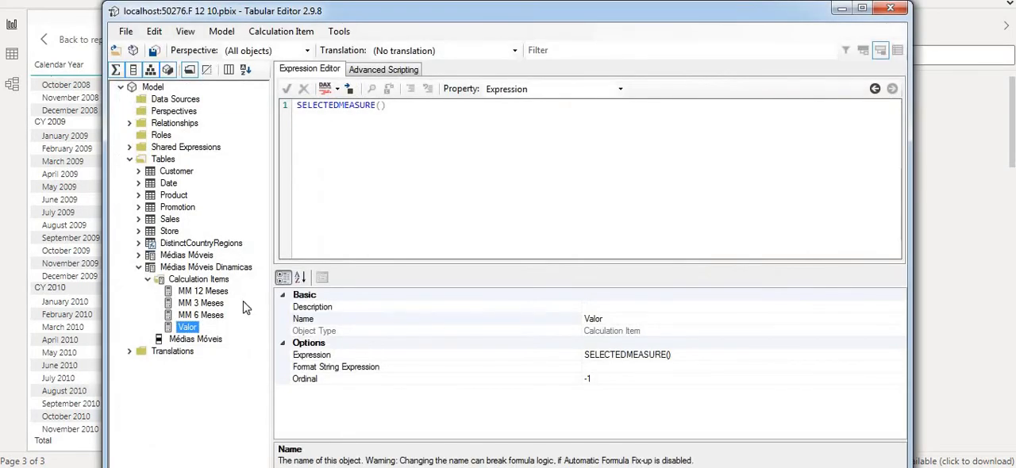
click(203, 291)
click(349, 233)
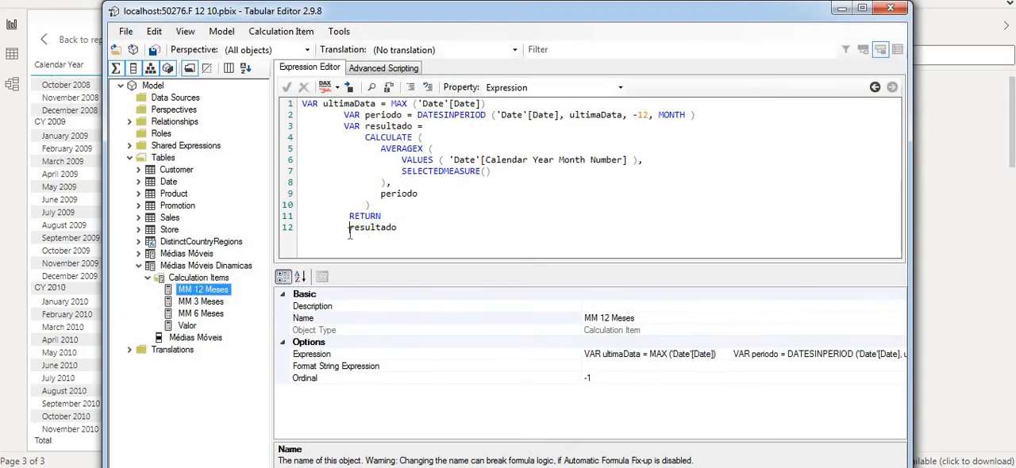
text(IF( S)
key(BackSpace)
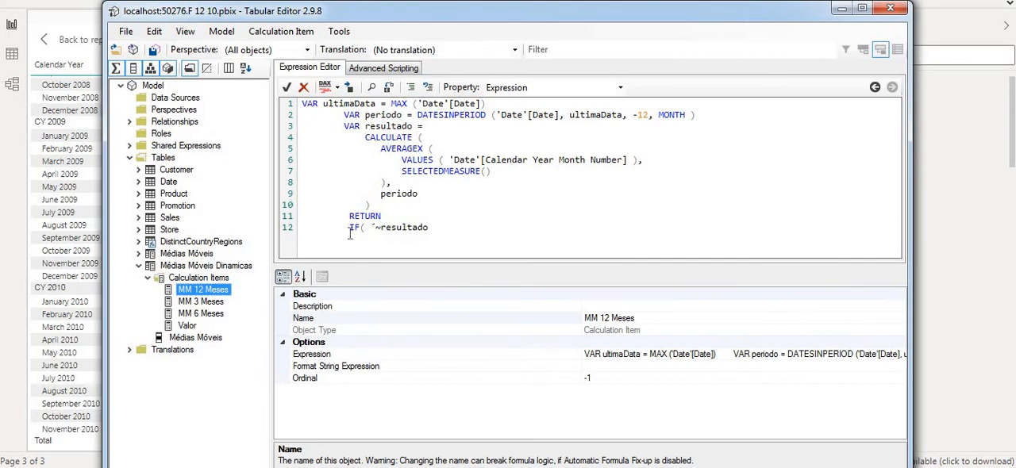
text([)
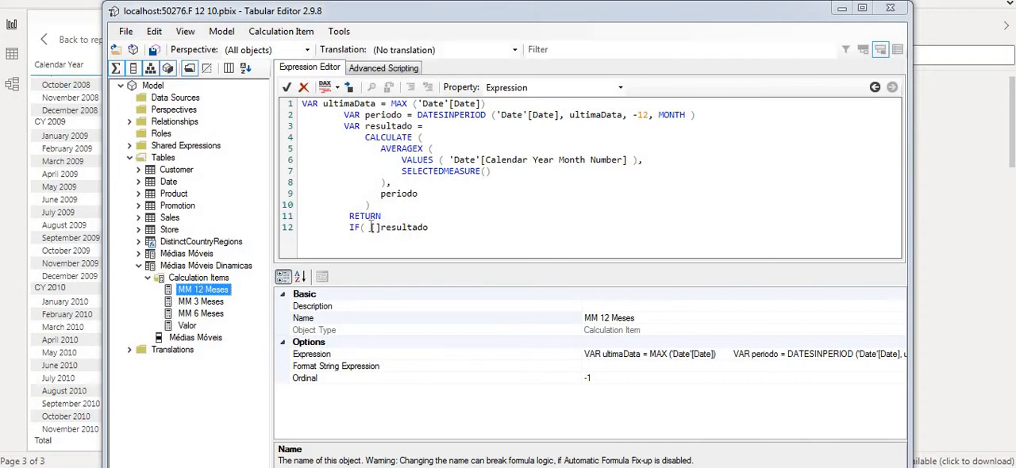
text(Sales)
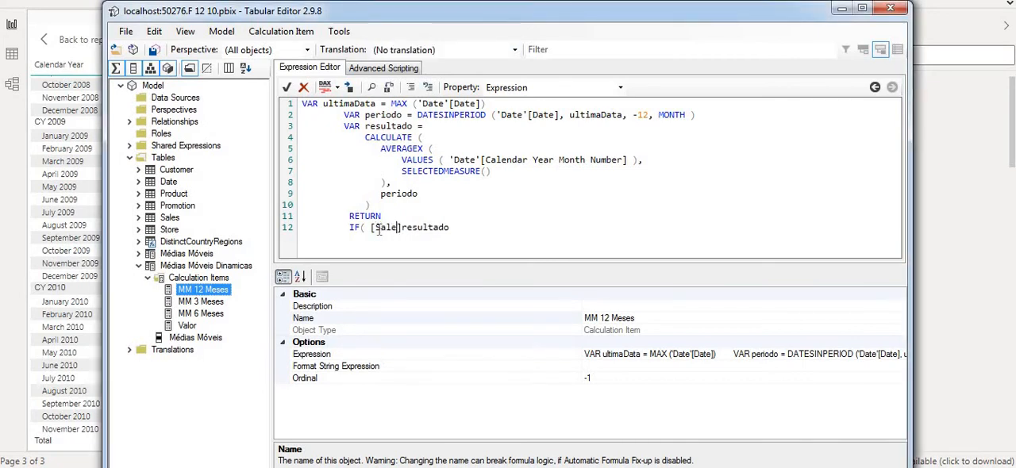
text( Am)
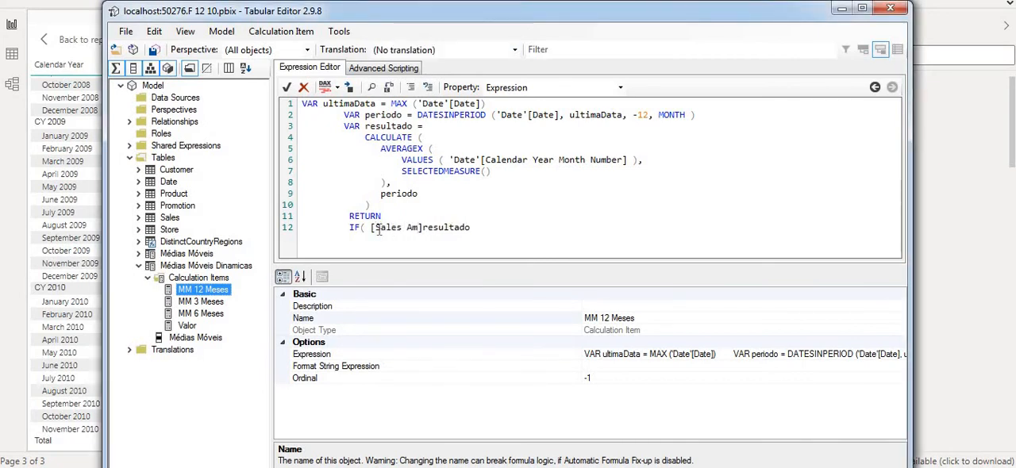
text(ount)
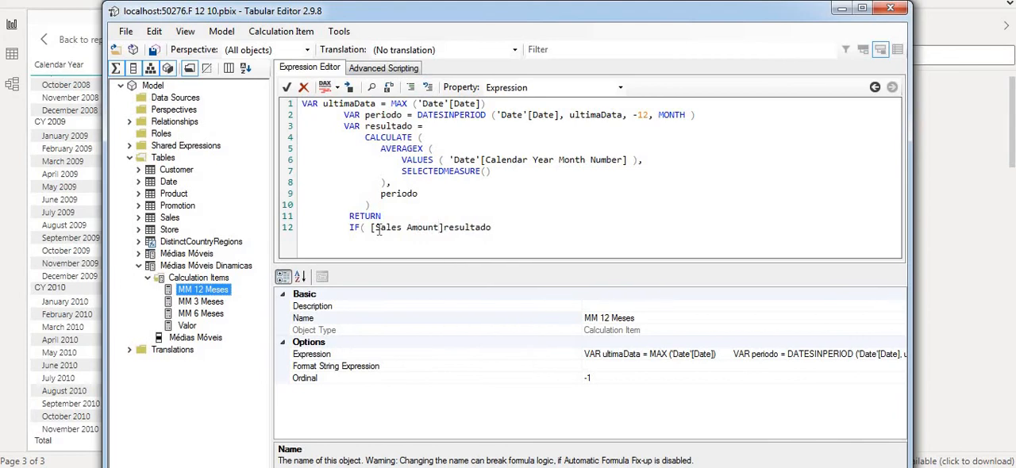
key(Right)
text(> 0,)
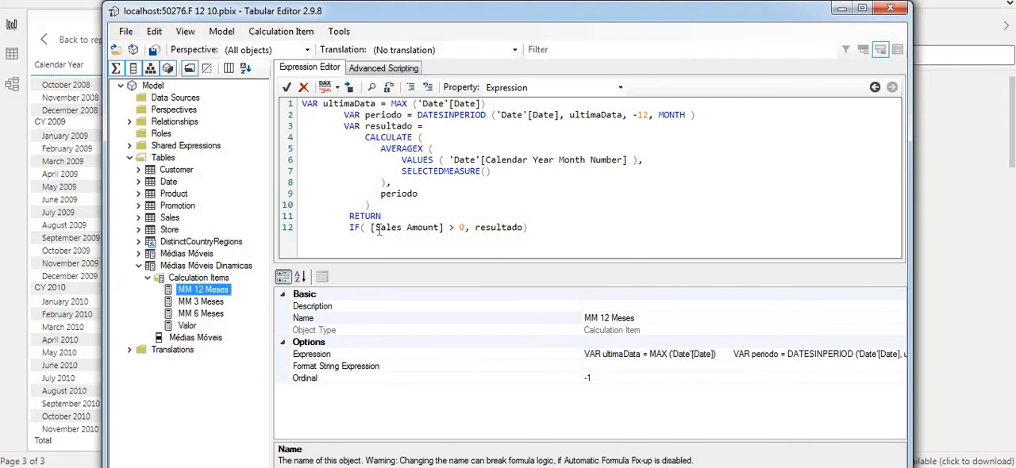
Step: Copy the IF( [Sales Amount] > 0, resultado) line over the returned value in MM 3 Meses and MM 6 Meses
key(shift+Home)
key(ctrl+c)
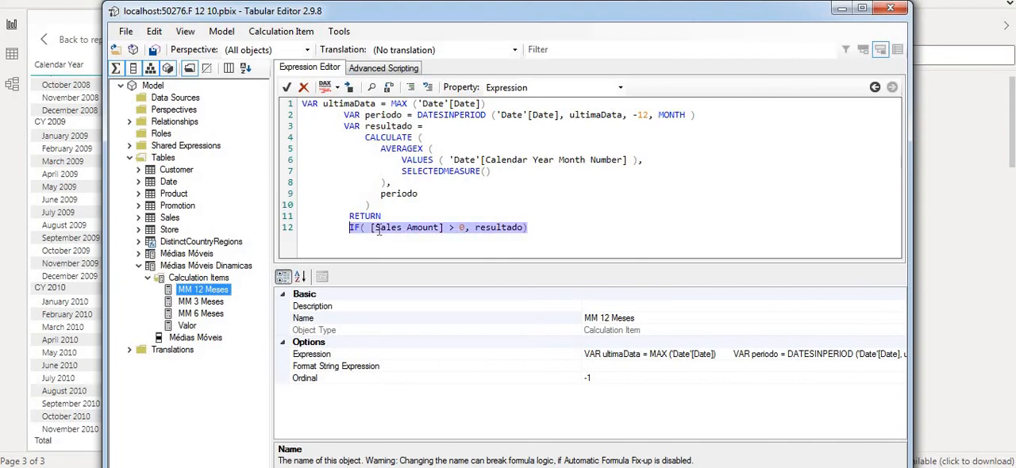
click(214, 302)
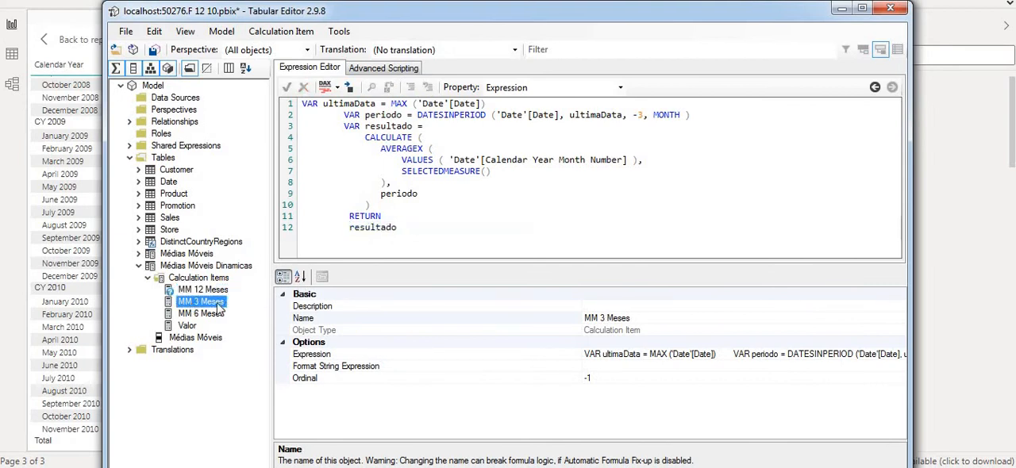
double_click(366, 232)
key(ctrl+v)
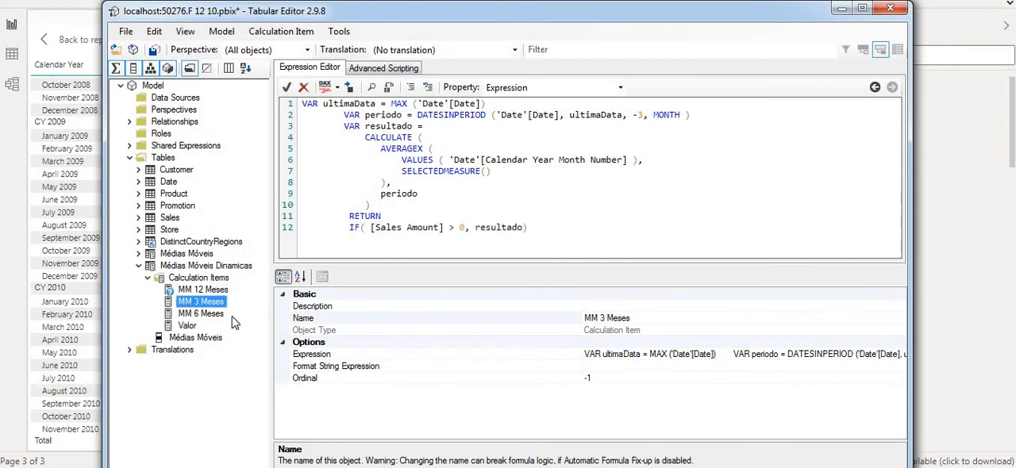
click(214, 314)
double_click(365, 229)
key(ctrl+v)
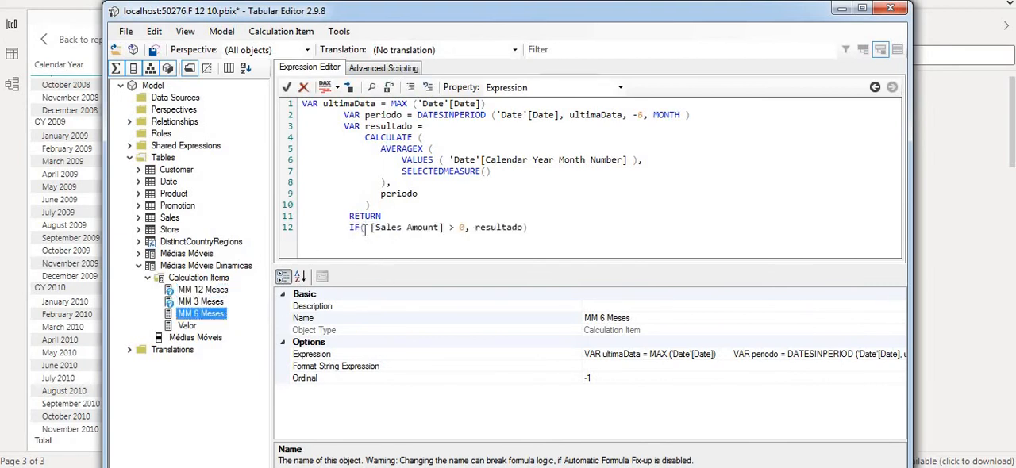
Step: Save the model changes, overwriting the deployed model, and refresh the calculation groups in Power BI
click(156, 54)
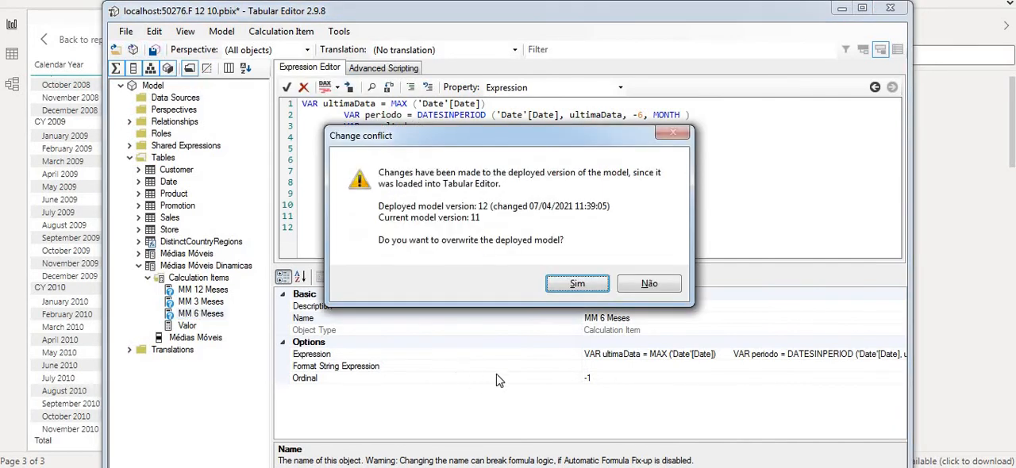
click(577, 285)
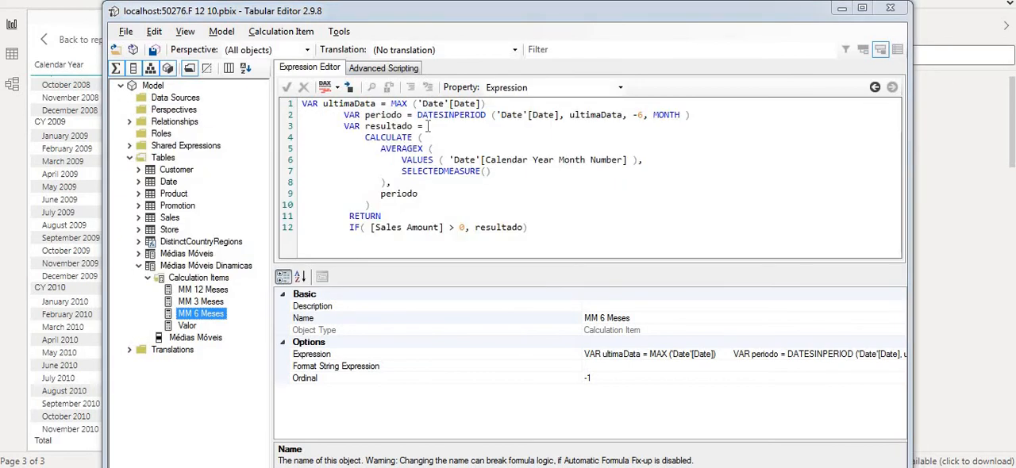
click(435, 2)
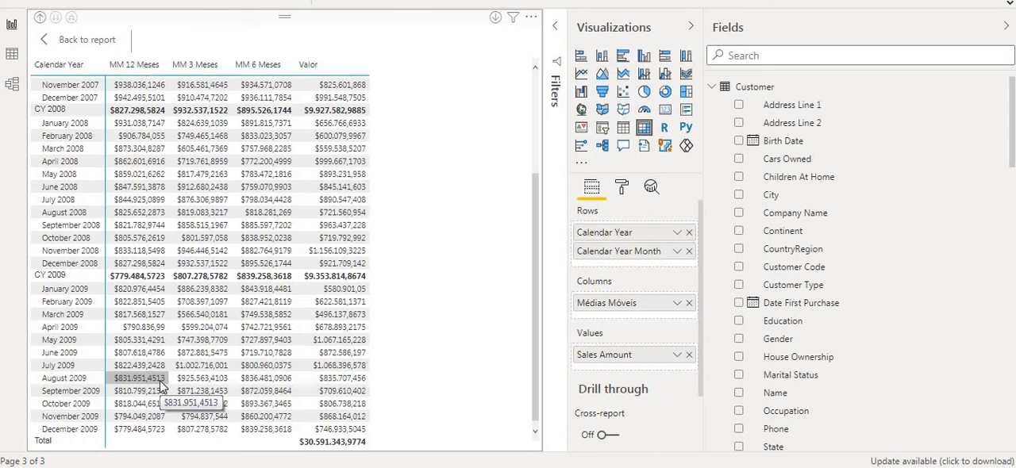
Step: Leave the focused matrix, add a new report page and place Calendar Year Month from the Date table on it
click(77, 44)
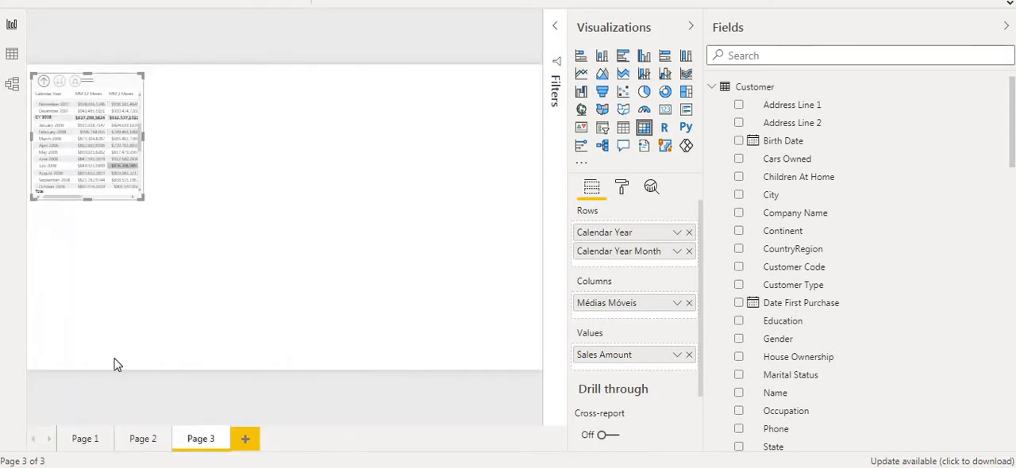
click(245, 439)
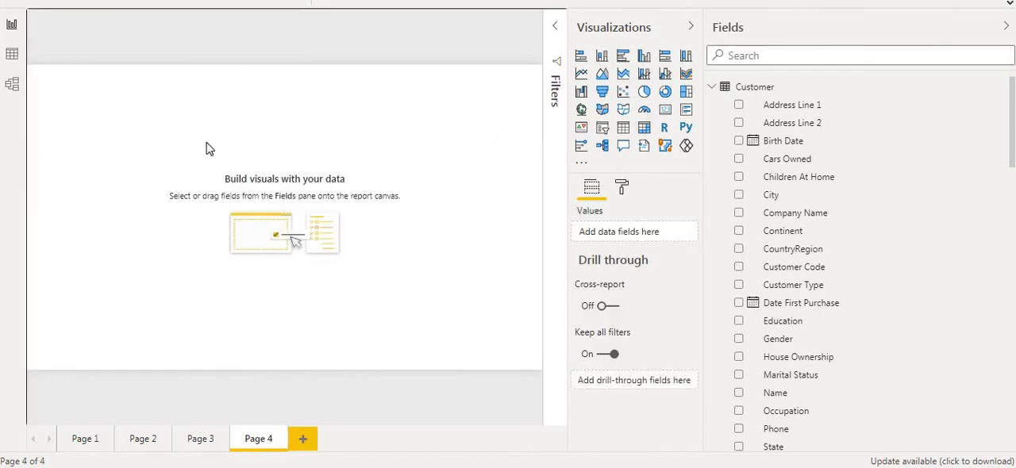
click(712, 86)
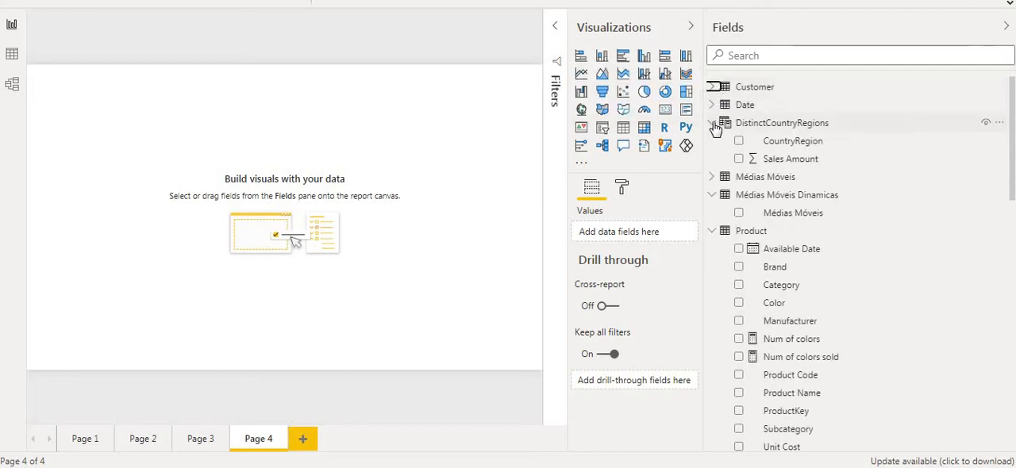
click(712, 123)
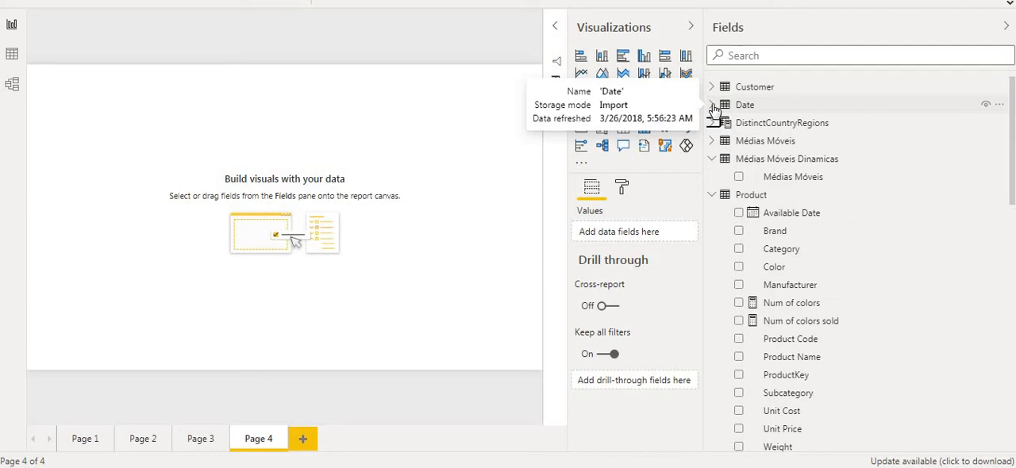
click(713, 105)
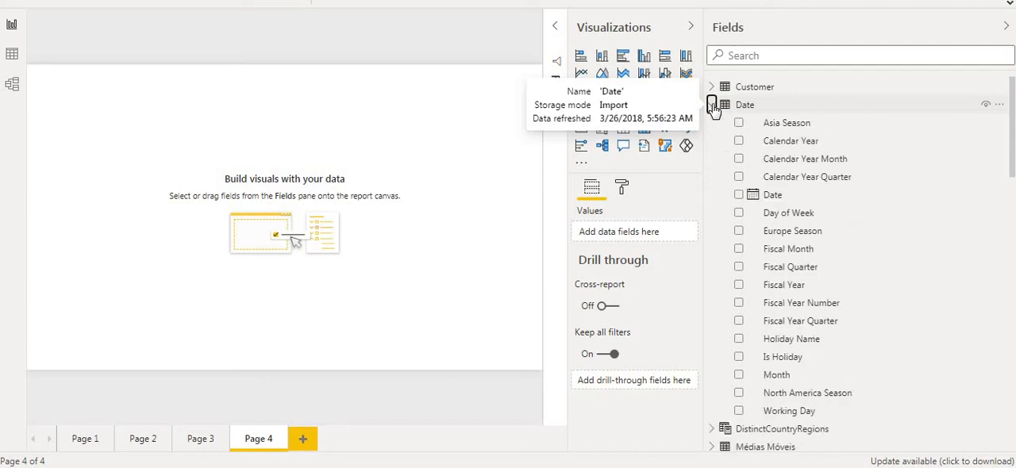
click(739, 159)
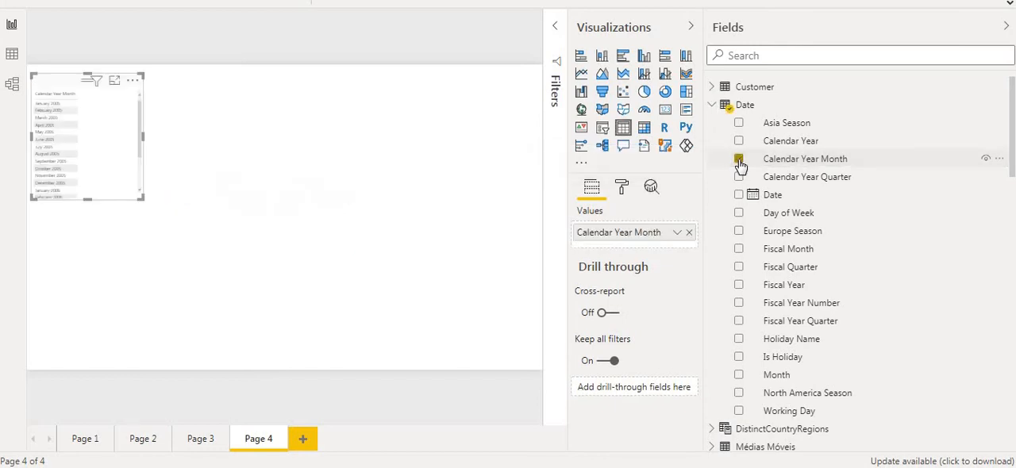
Step: Add the Sales Amount measure from the Sales table, convert the visual to a line chart and enlarge it across the page
text(sles)
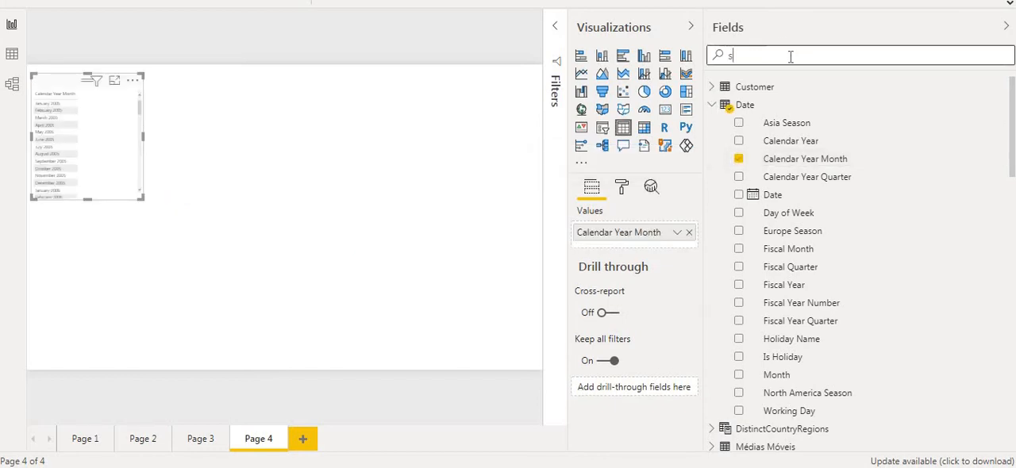
key(BackSpace)
text(ales)
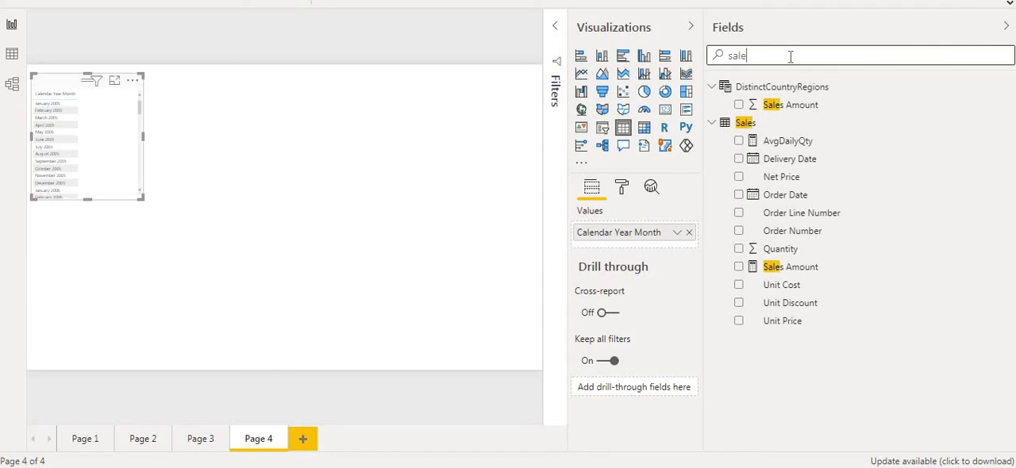
click(740, 267)
click(581, 73)
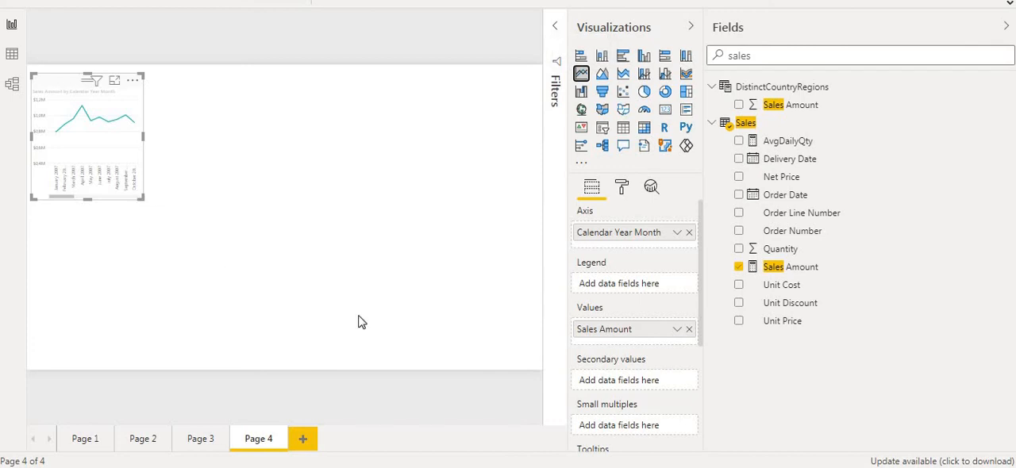
drag(358, 321, 512, 340)
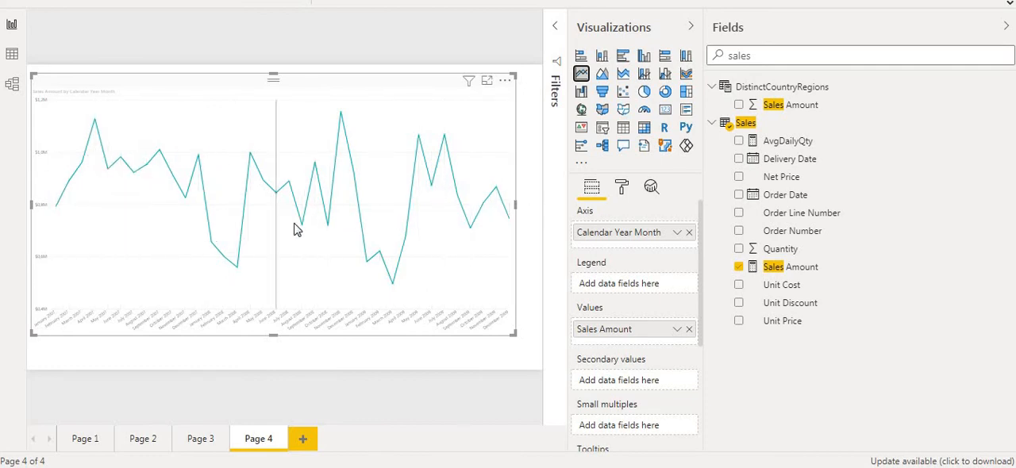
mouse_move(295, 229)
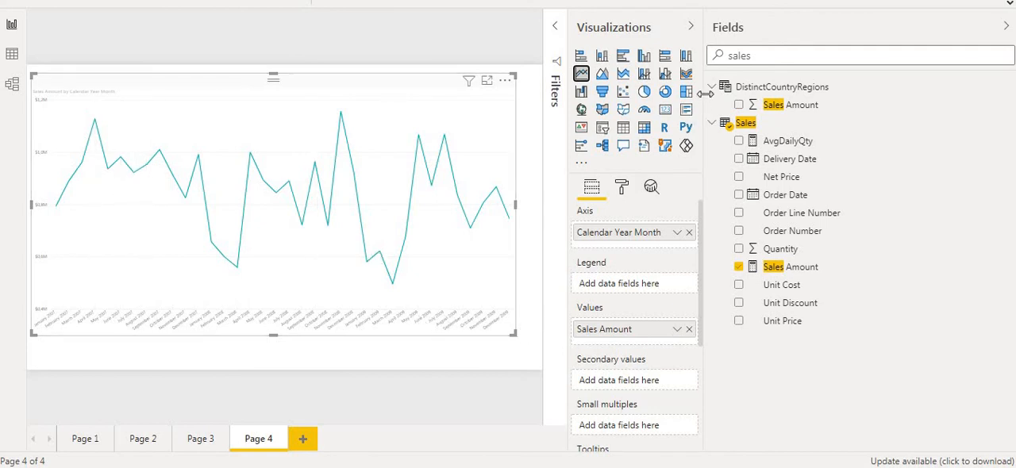
Step: Add the Médias Móveis field from the Médias Móveis Dinamicas table as a filter on the line chart
double_click(738, 56)
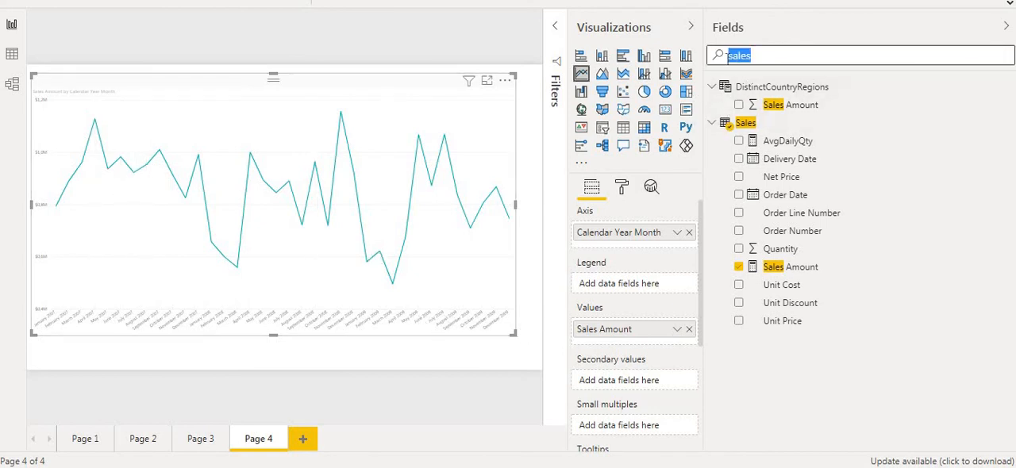
key(BackSpace)
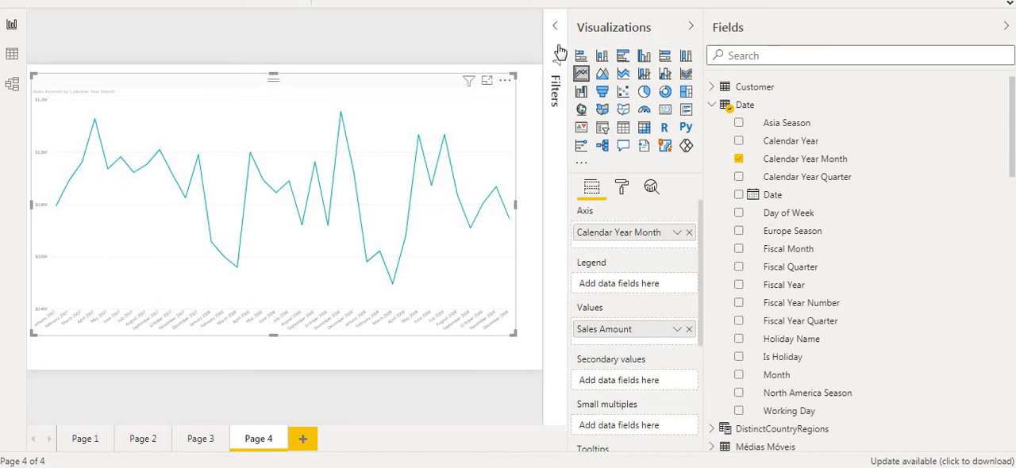
click(555, 27)
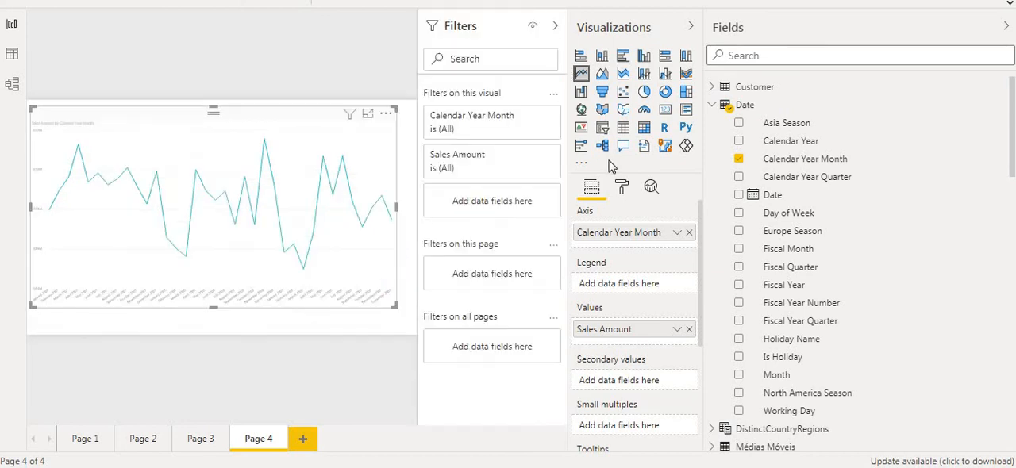
click(714, 105)
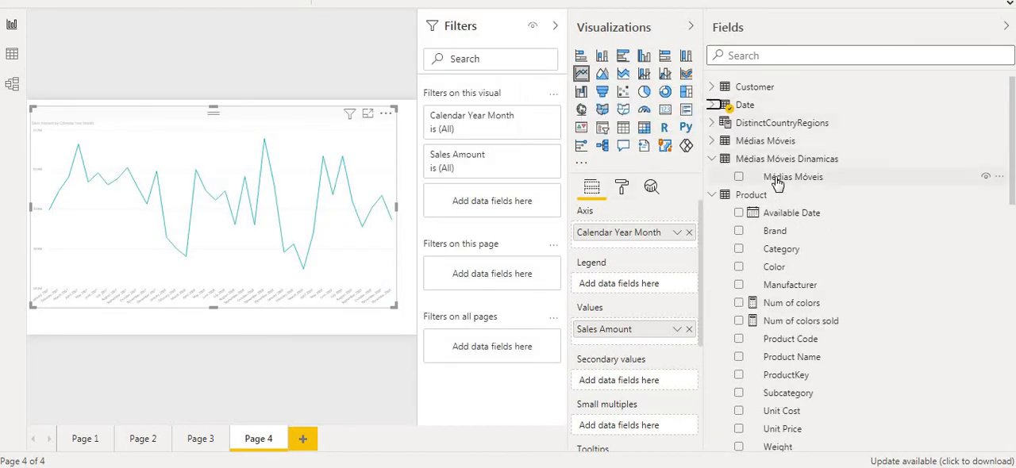
drag(779, 179, 493, 213)
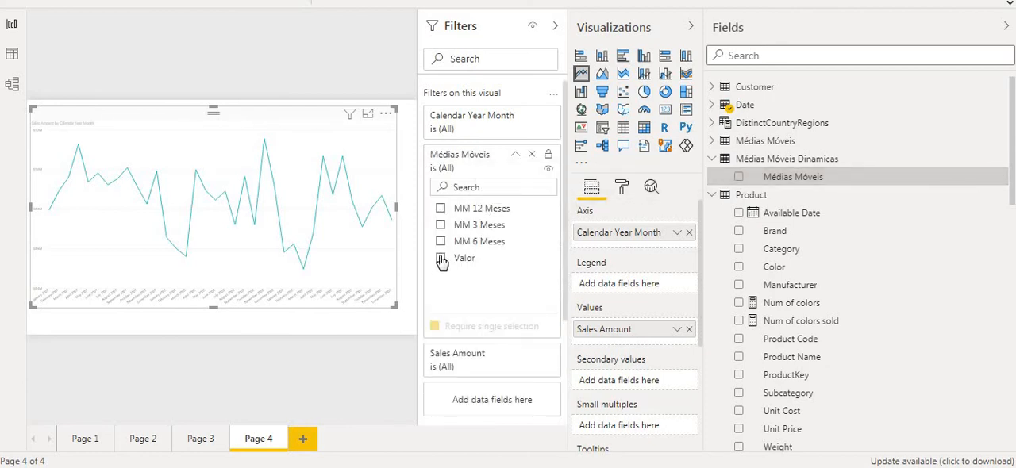
Step: Try filtering the line chart to the Valor and MM 6 Meses items, and clear both selections
click(441, 260)
click(440, 247)
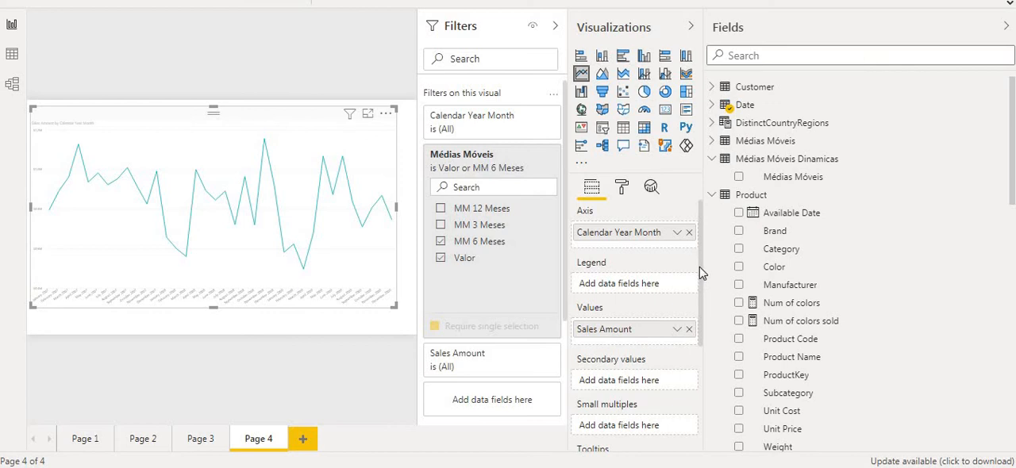
mouse_move(698, 267)
mouse_down()
mouse_move(699, 325)
mouse_move(697, 257)
mouse_up()
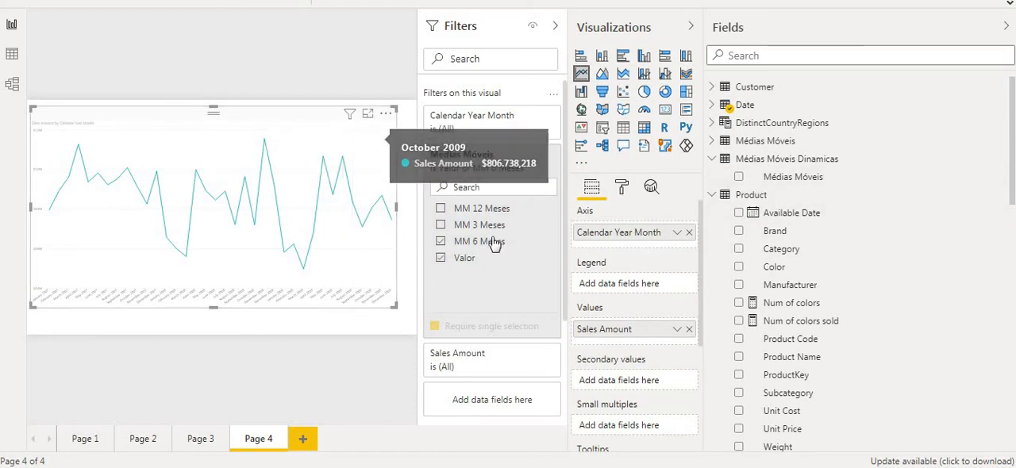
click(441, 241)
click(441, 258)
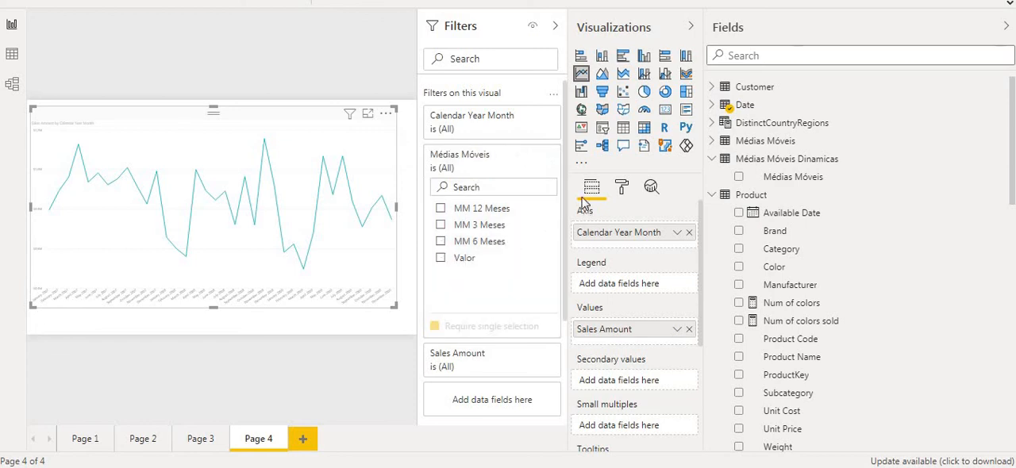
Step: Remove the Médias Móveis filter from the line chart and use the Médias Móveis field as its legend
click(531, 155)
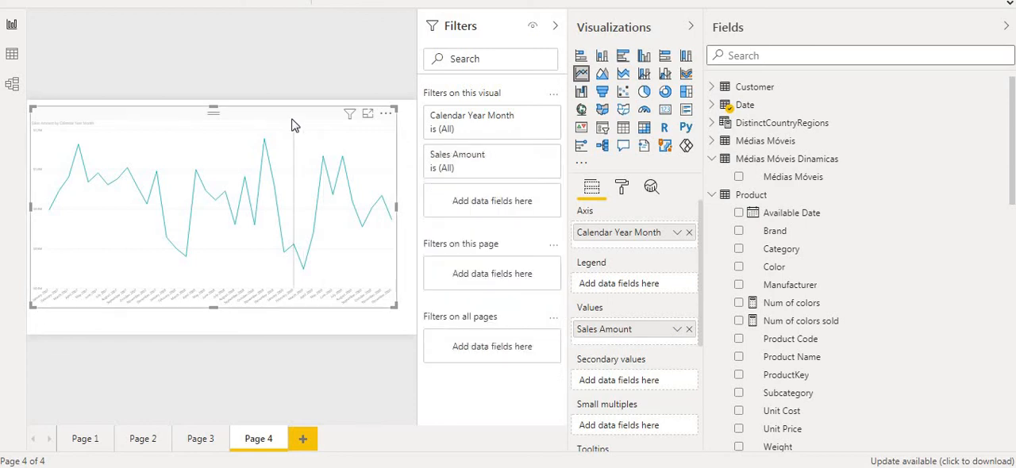
drag(300, 125, 299, 131)
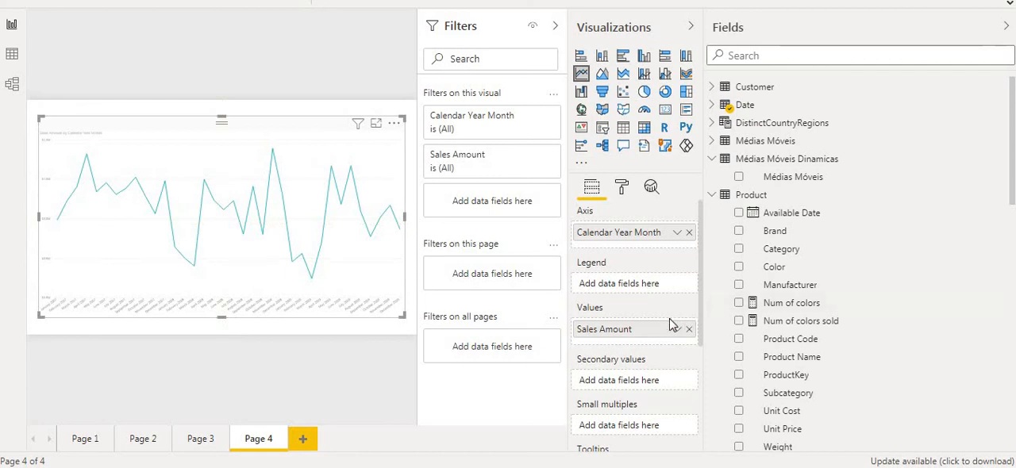
scroll(643, 302, down, 1)
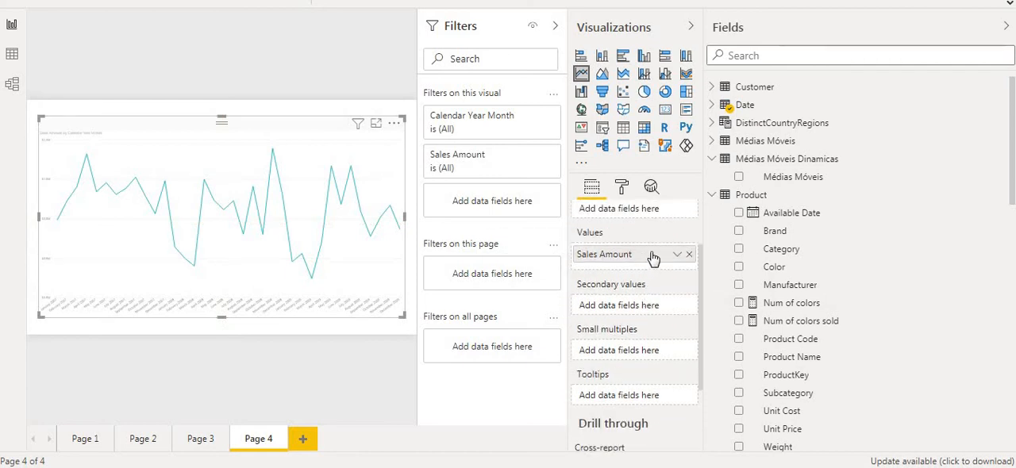
scroll(635, 249, up, 1)
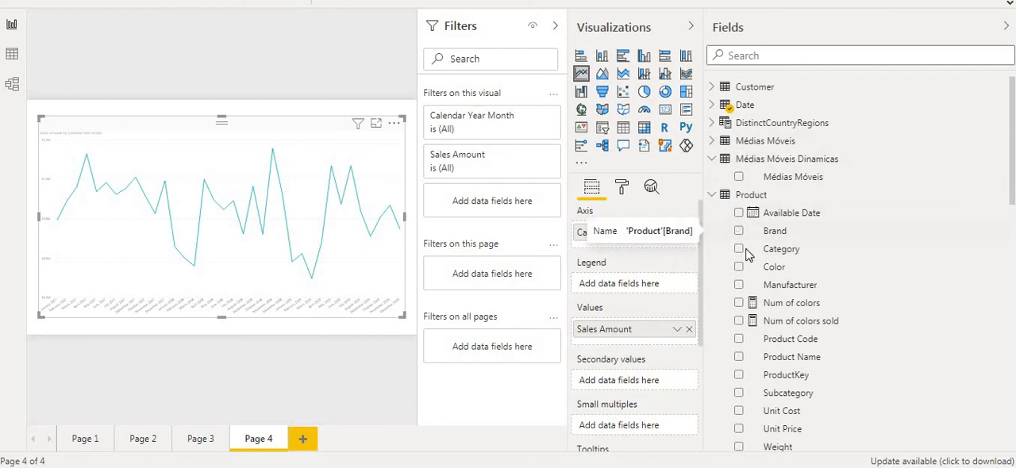
drag(758, 178, 623, 287)
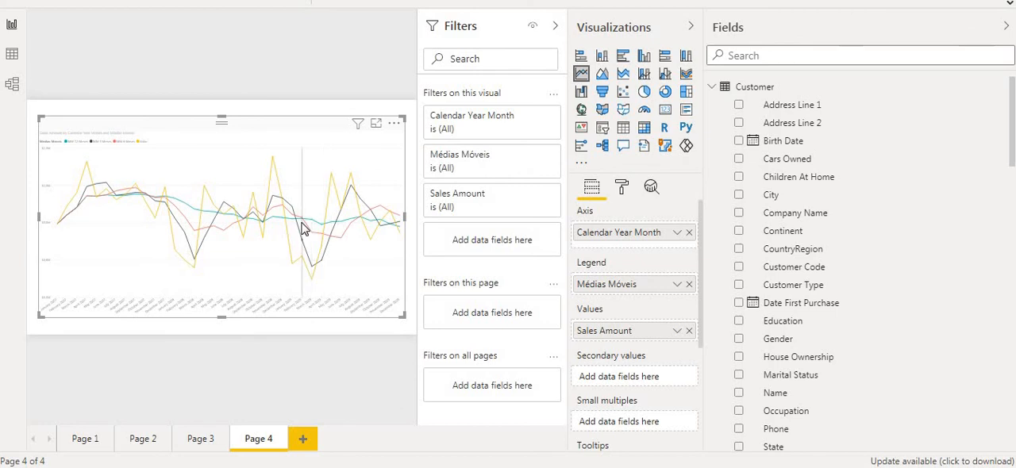
mouse_move(302, 229)
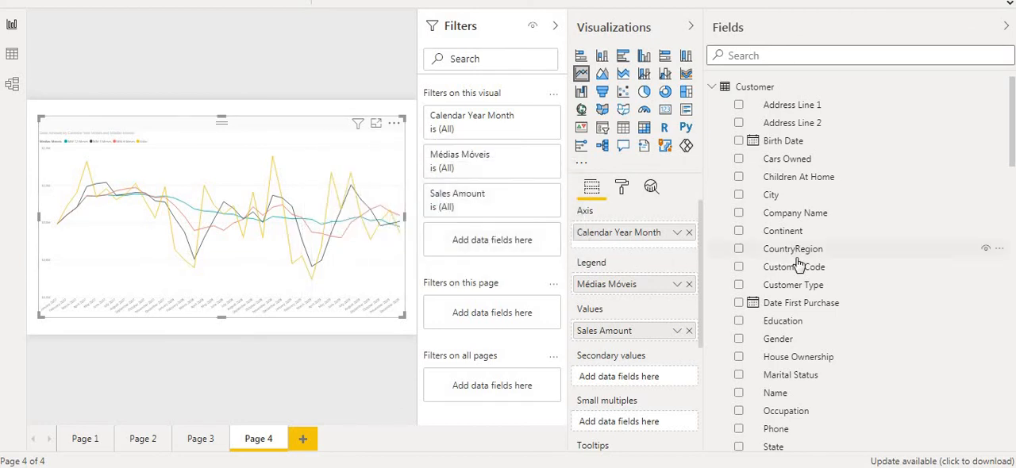
Step: Filter the line chart's Médias Móveis items to Valor, MM 12 Meses and MM 6 Meses
click(717, 92)
drag(767, 227, 490, 253)
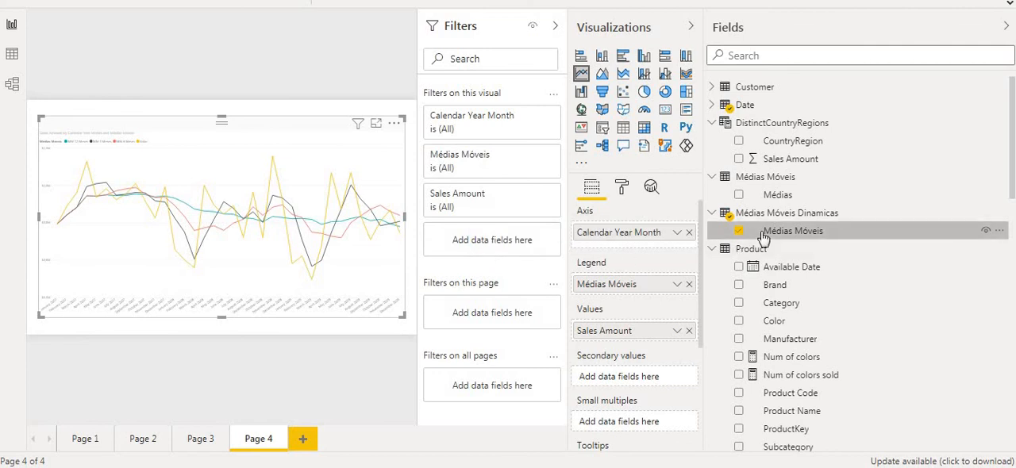
click(532, 156)
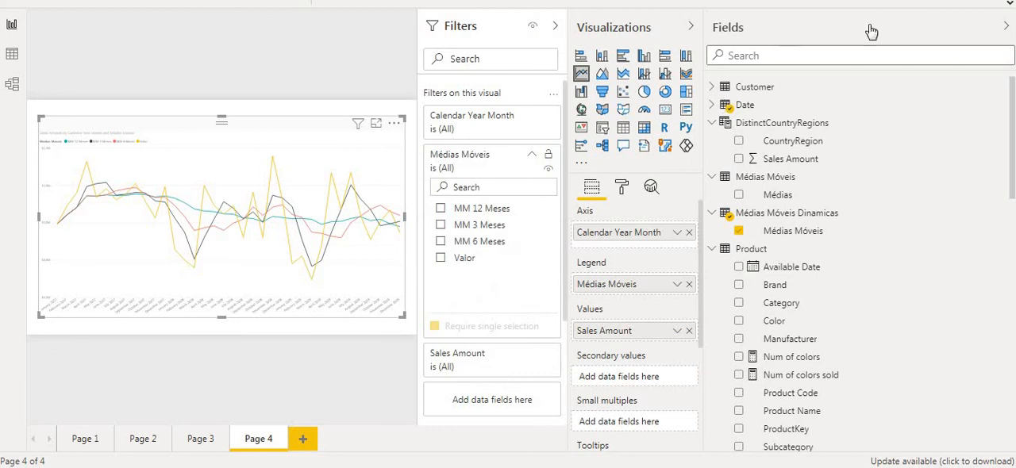
click(1006, 27)
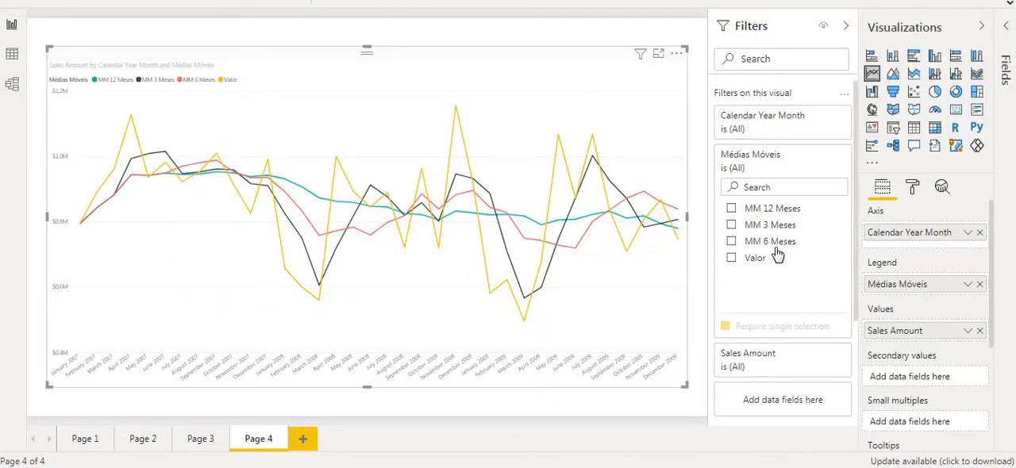
click(732, 259)
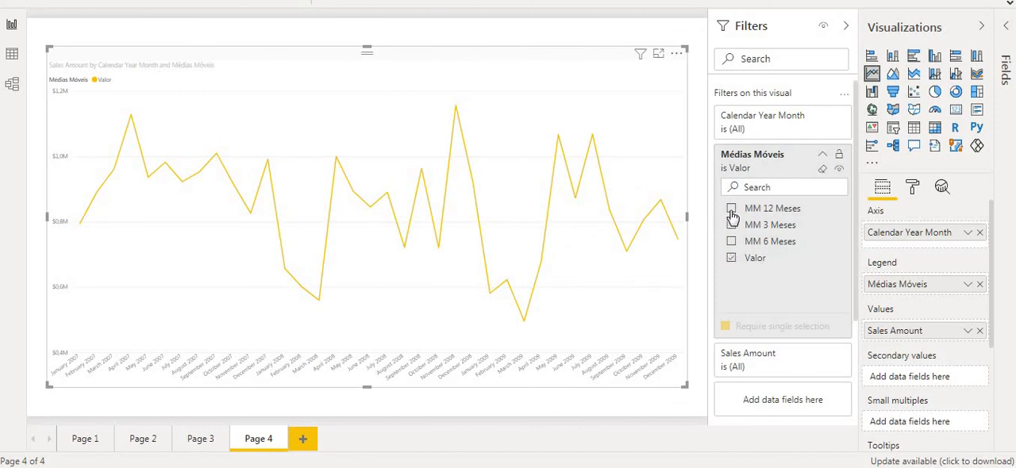
click(731, 212)
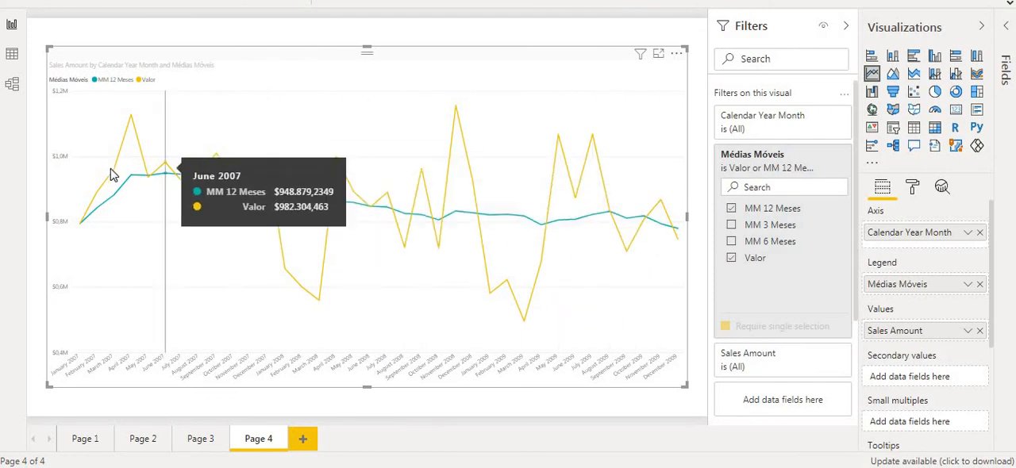
click(732, 243)
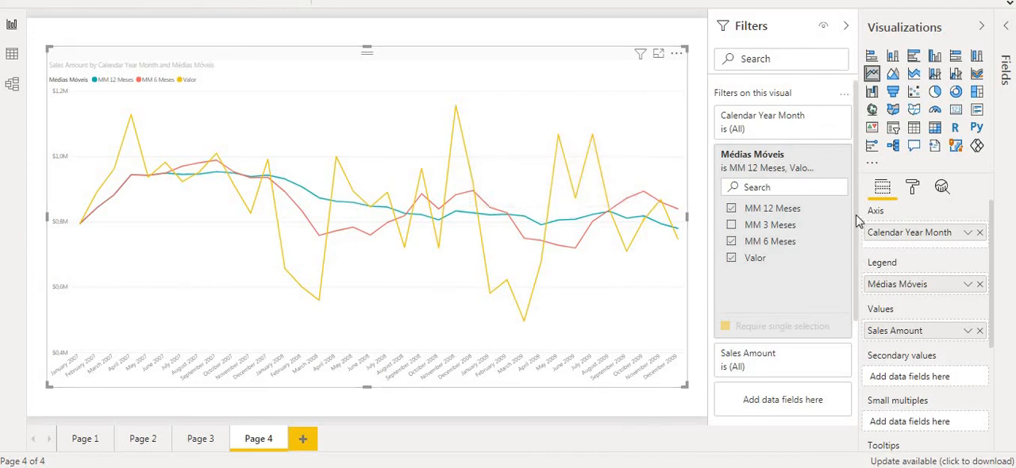
Step: Widen the Visualizations pane, show the field list again and add a new measure to the Sales table
drag(859, 216, 737, 226)
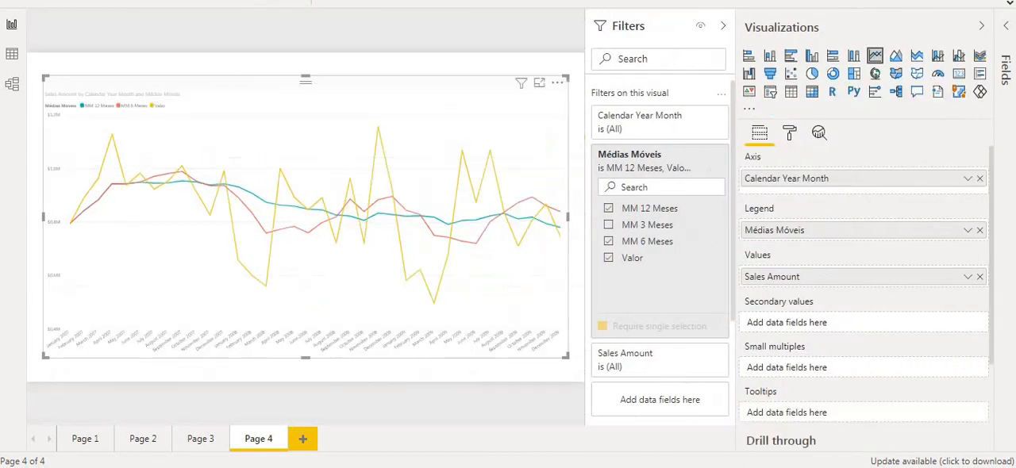
click(1009, 26)
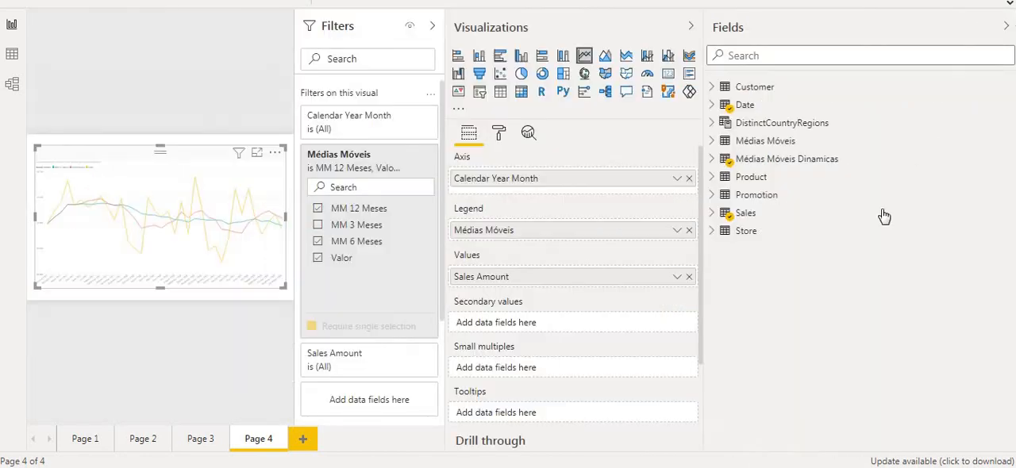
click(712, 213)
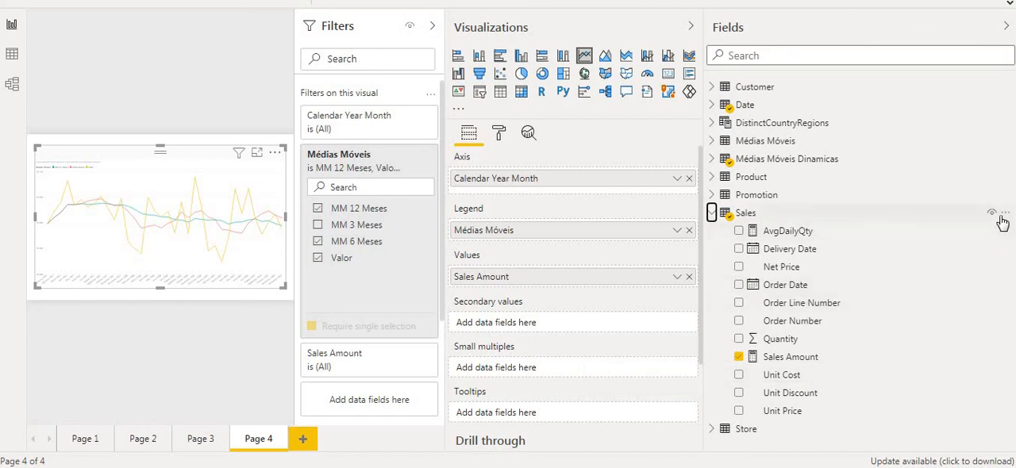
click(1004, 214)
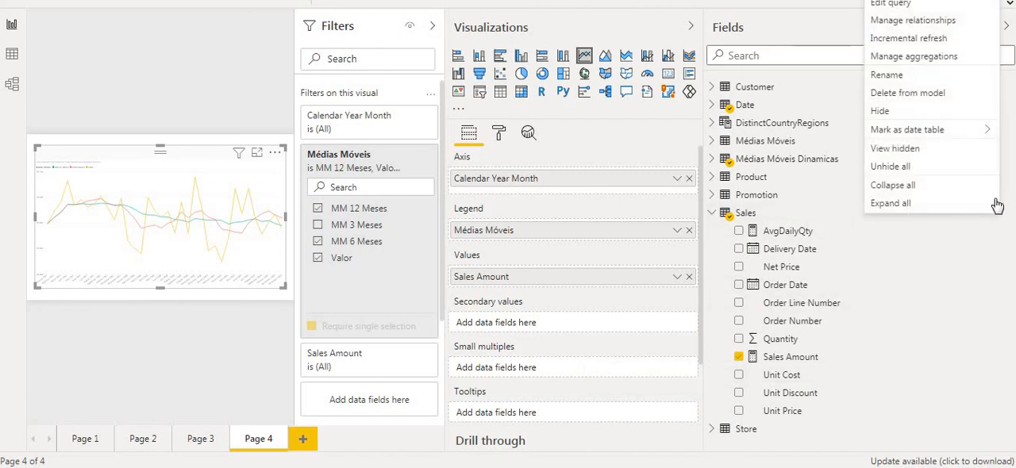
click(892, 2)
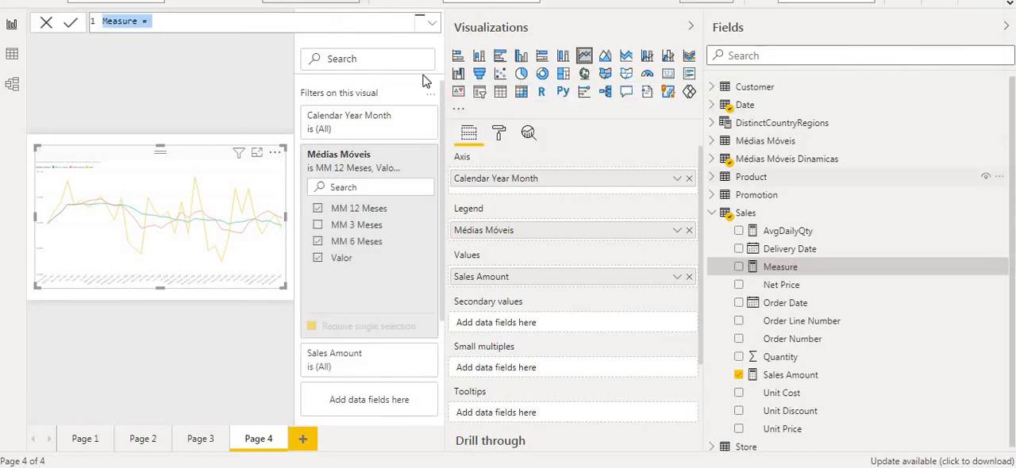
Step: Define the new measure as Quantidade = SUM(Sales[Quantity])
text(Quantidade)
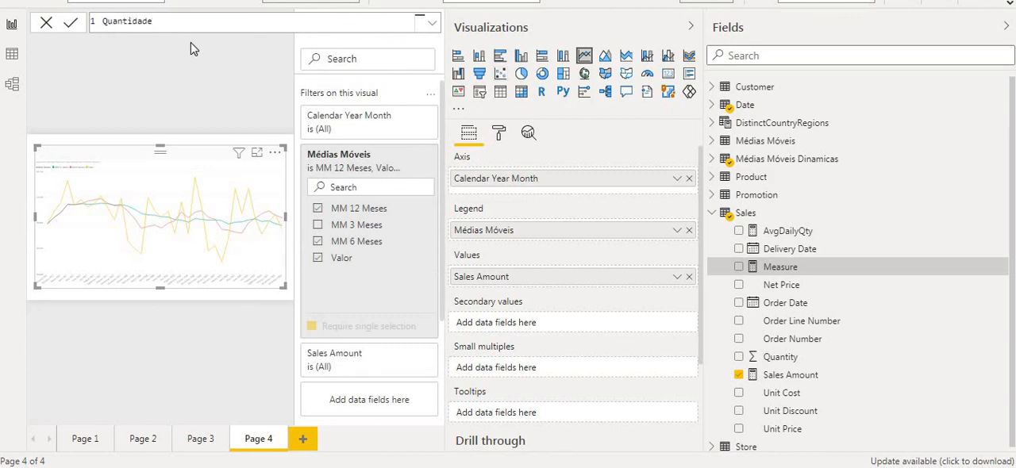
text( = SUM)
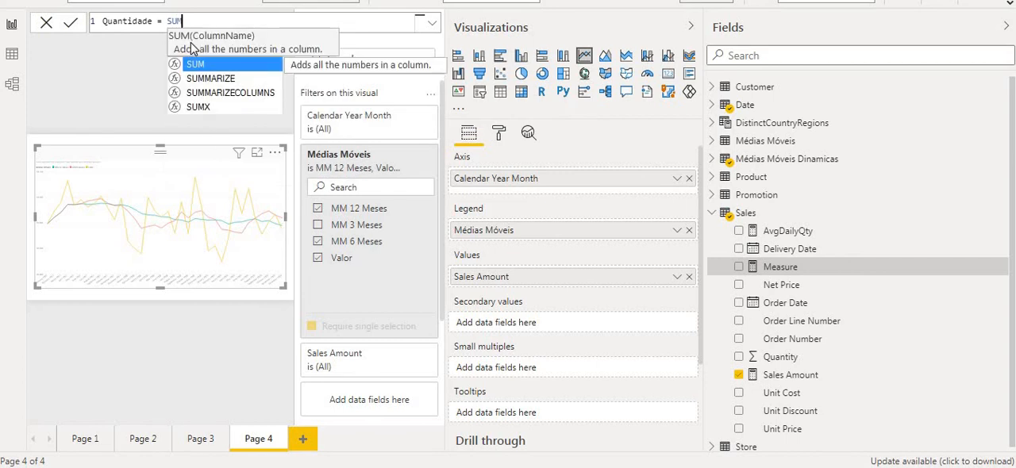
text((qt)
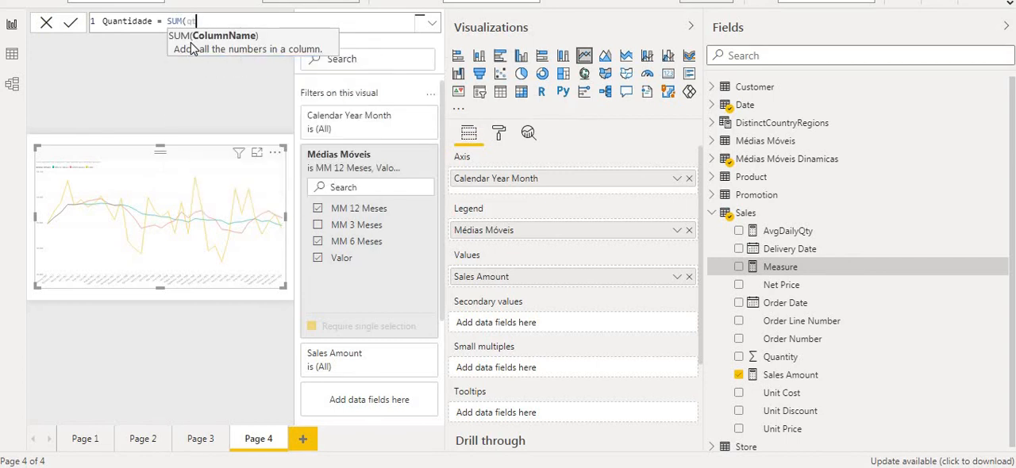
key(BackSpace)
key(BackSpace)
text(q)
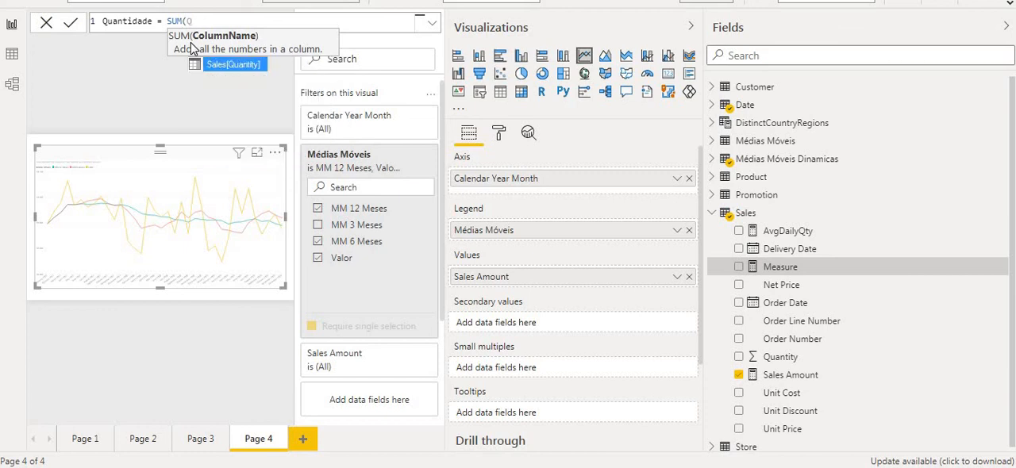
key(Tab)
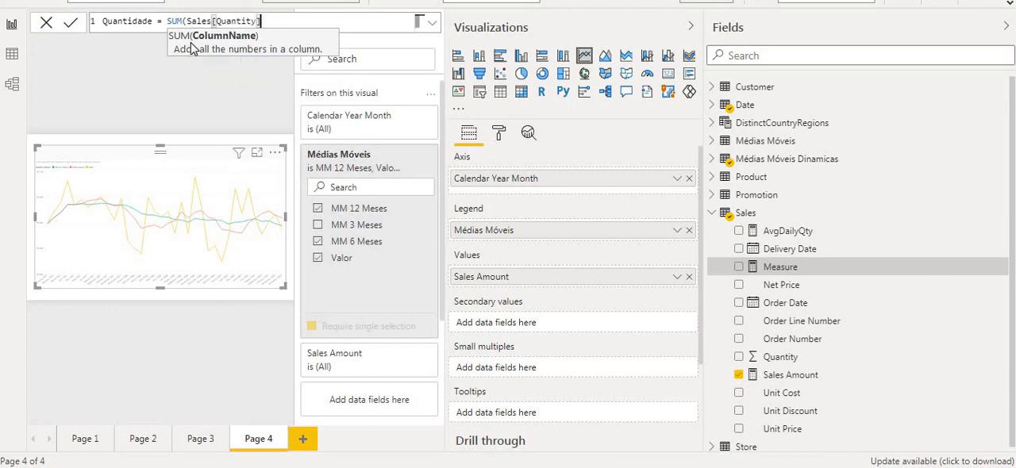
text())
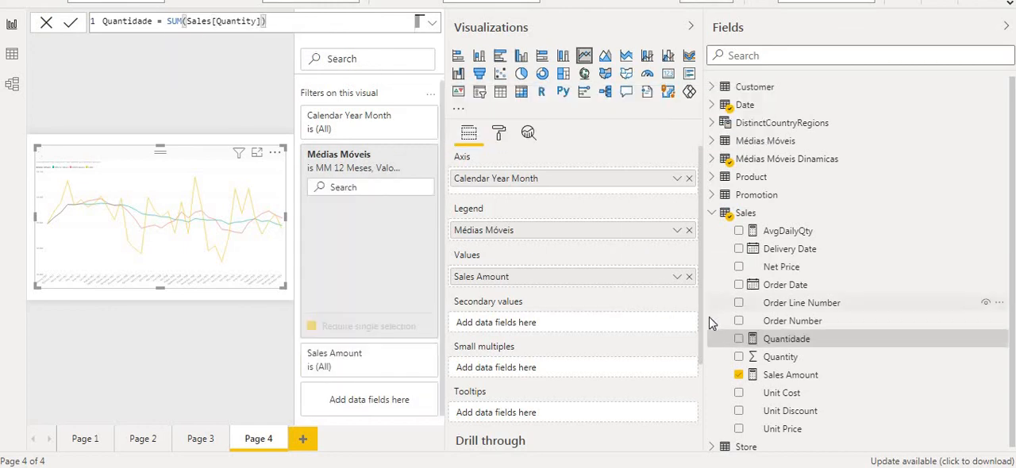
Step: Replace Sales Amount with Quantidade as the line chart's value and collapse the side panes to inspect the October 2009 point
drag(798, 345, 572, 284)
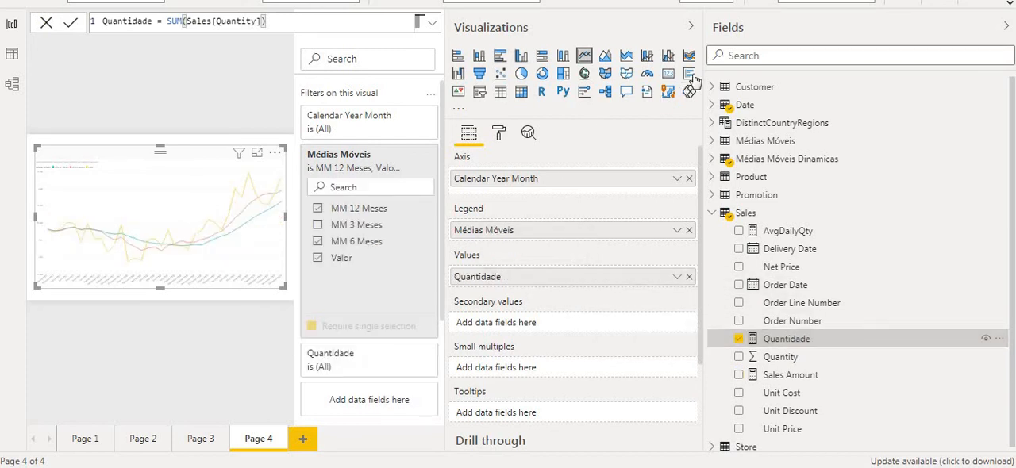
click(1006, 27)
click(984, 28)
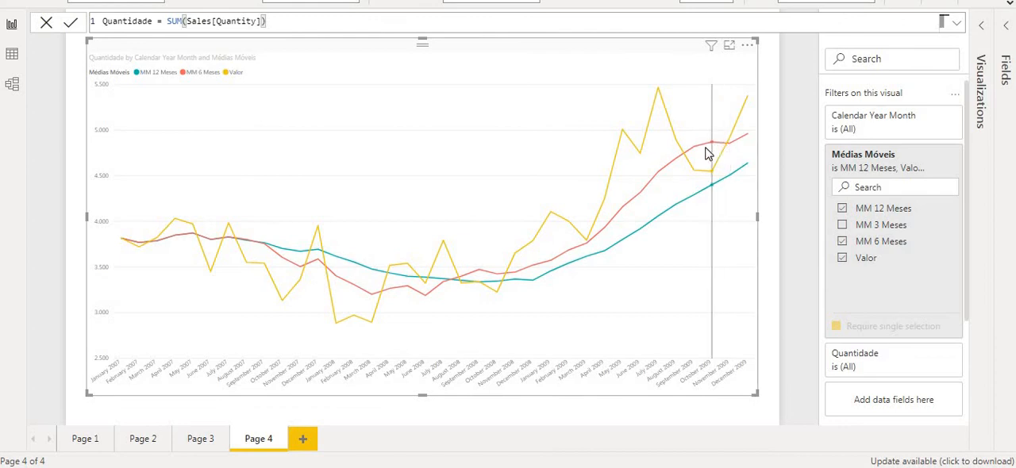
mouse_move(716, 148)
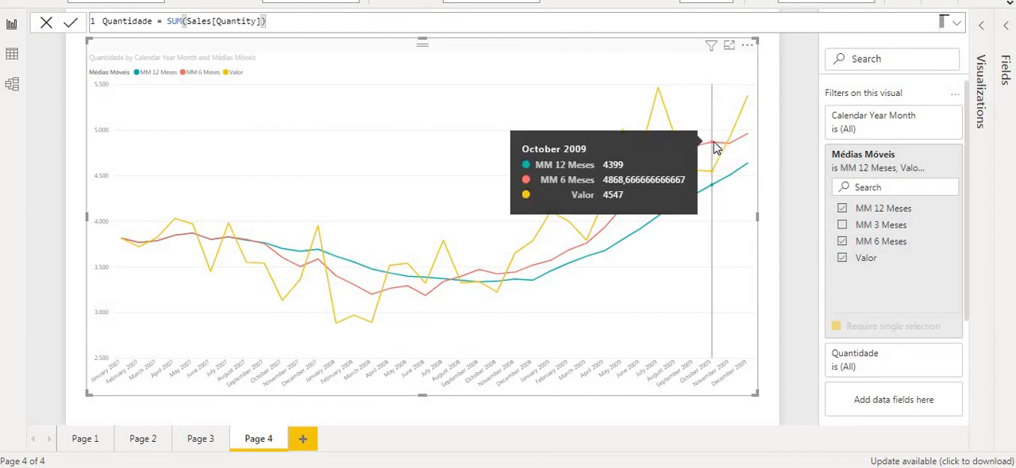